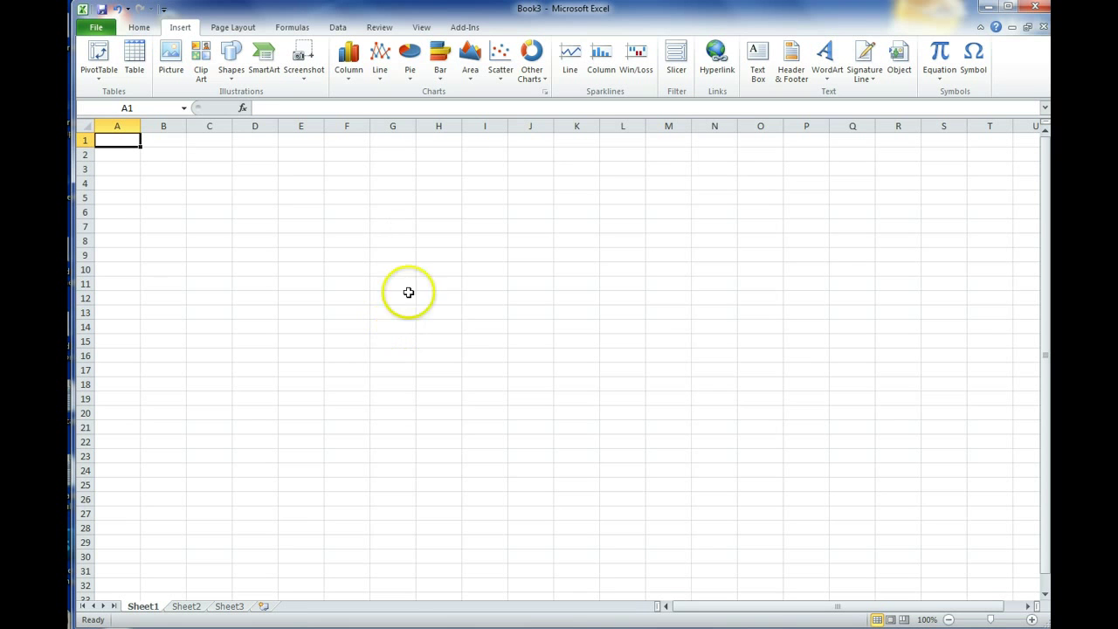
Set custom page margins of 0.5 for the top, left, right and bottom of the sheet.
click(230, 28)
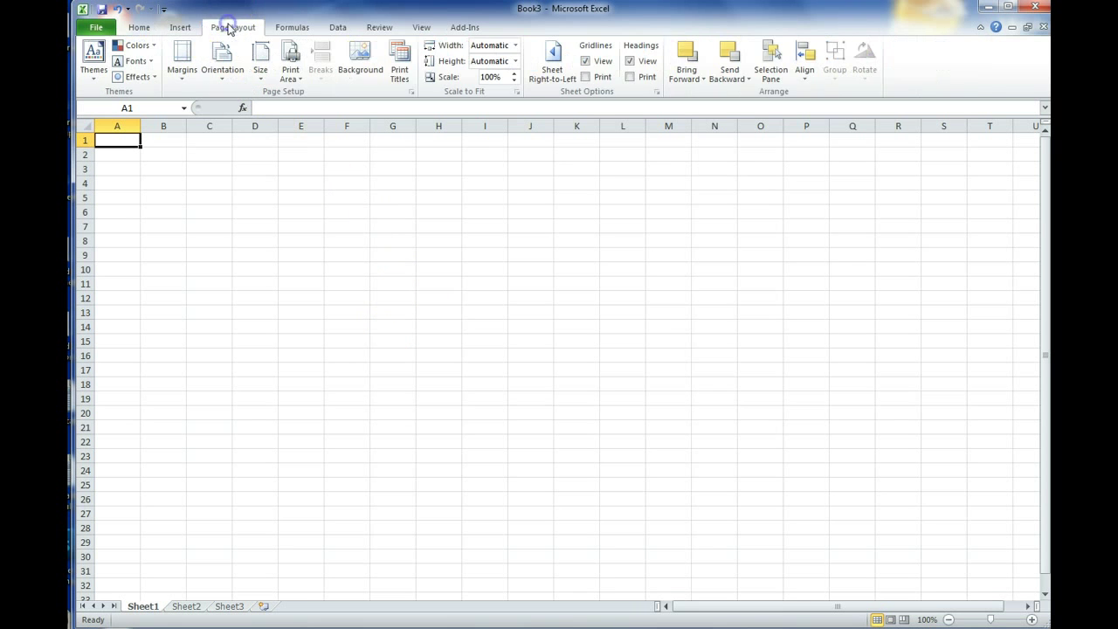
click(182, 62)
click(192, 297)
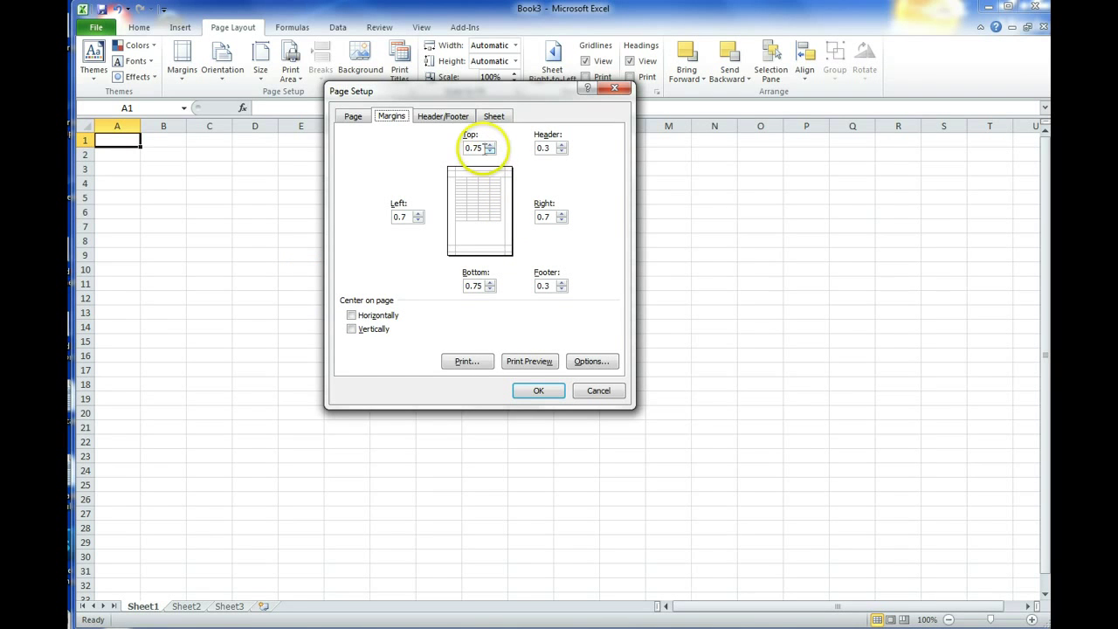
double_click(484, 148)
text(.5)
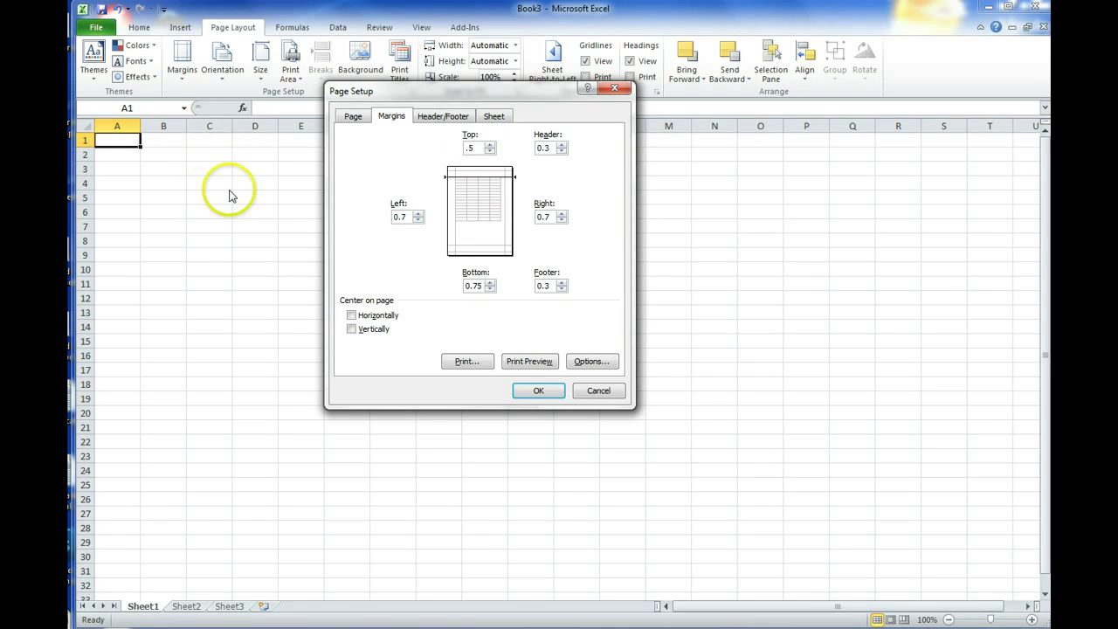
double_click(400, 216)
text(.5)
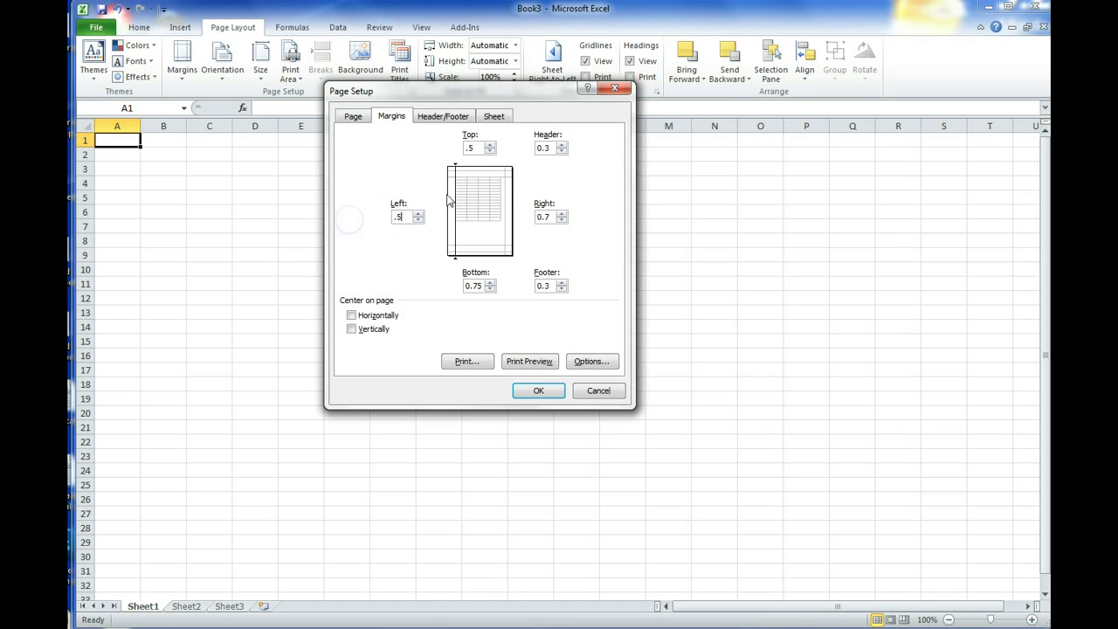
double_click(543, 216)
text(.5)
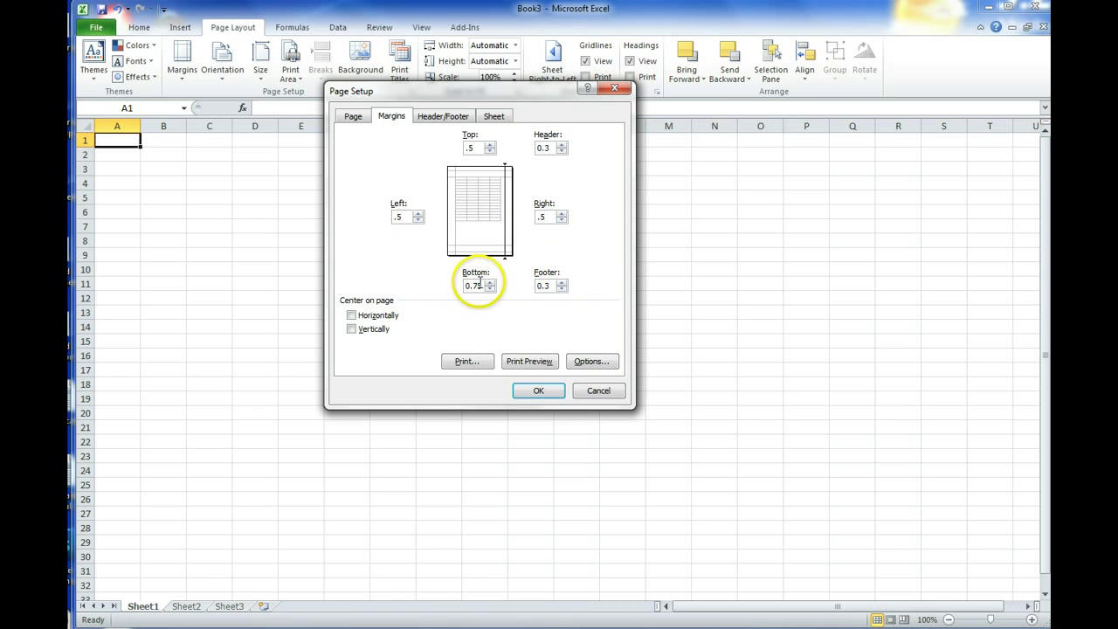
double_click(473, 286)
text(.5)
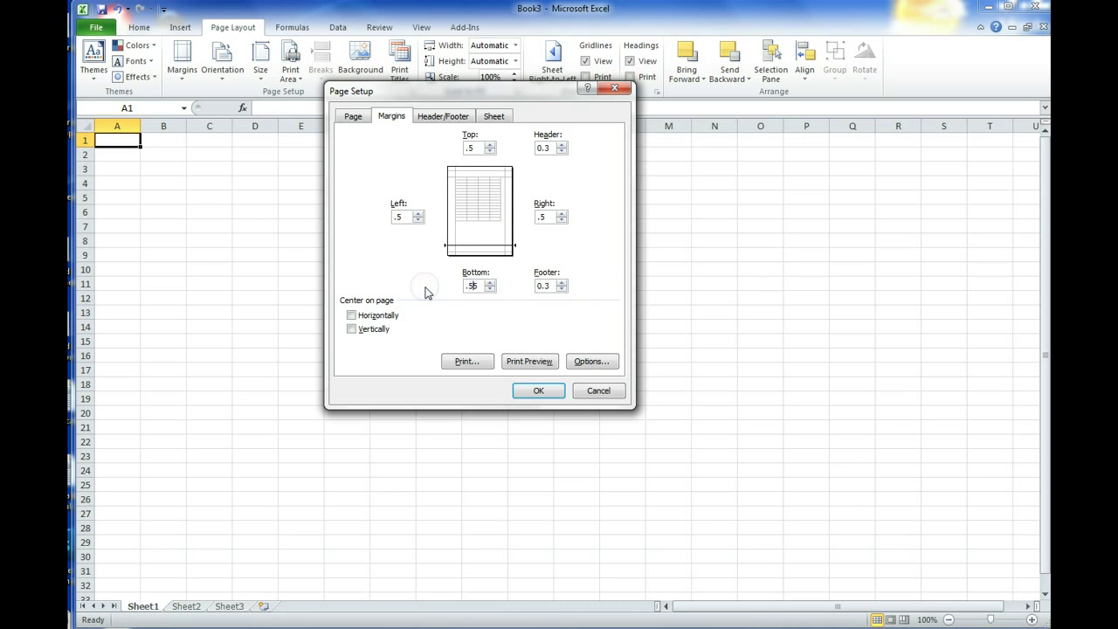
text(5)
key(BackSpace)
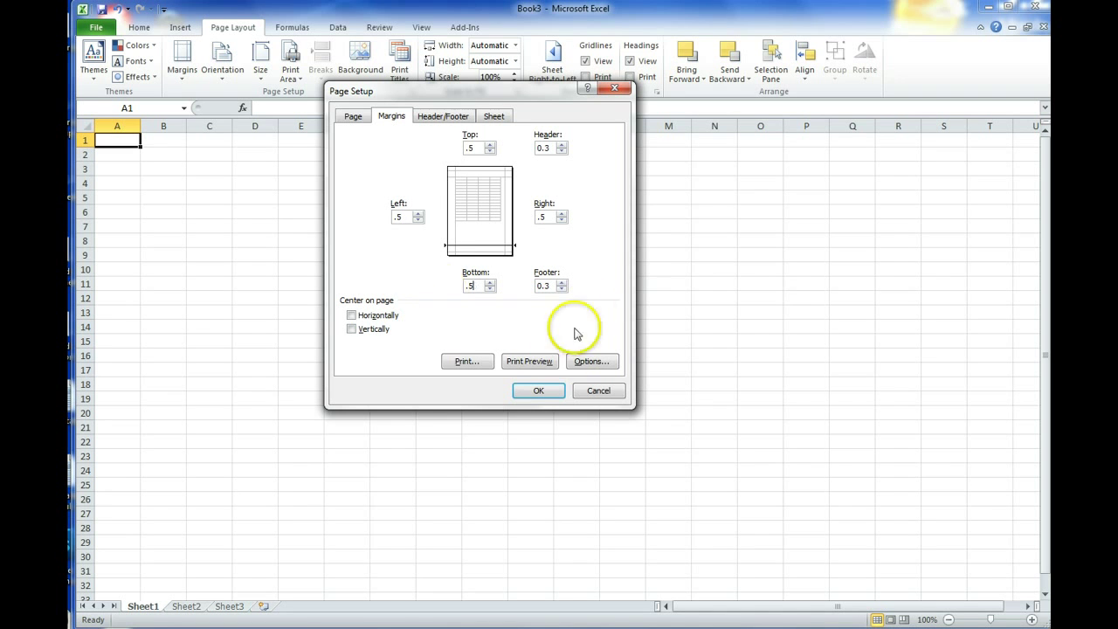
click(539, 393)
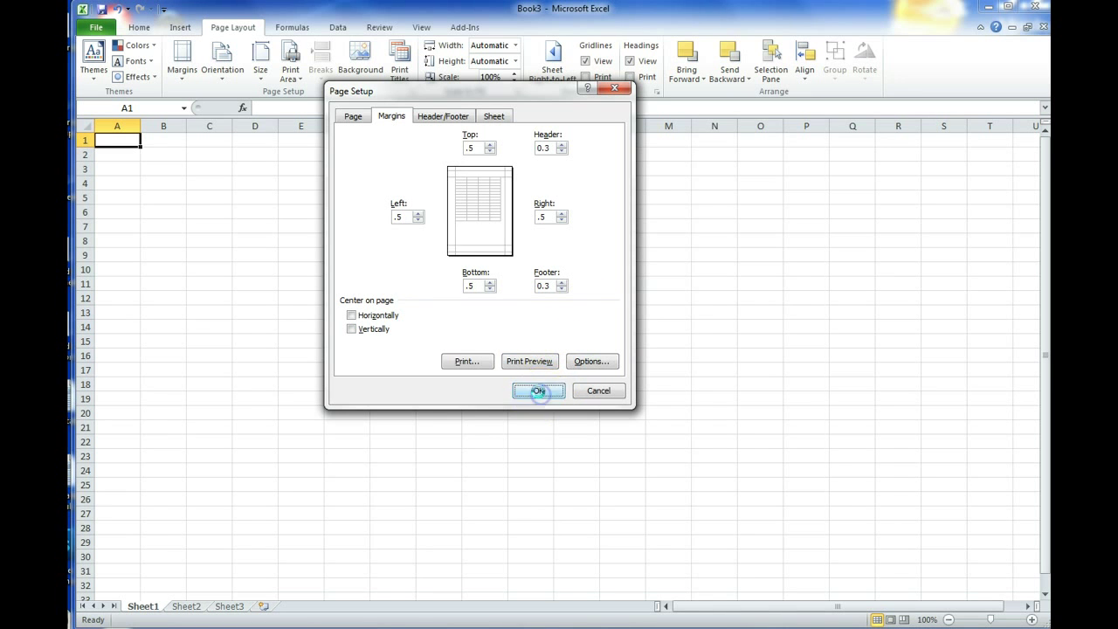
Change the page orientation to Landscape.
click(220, 54)
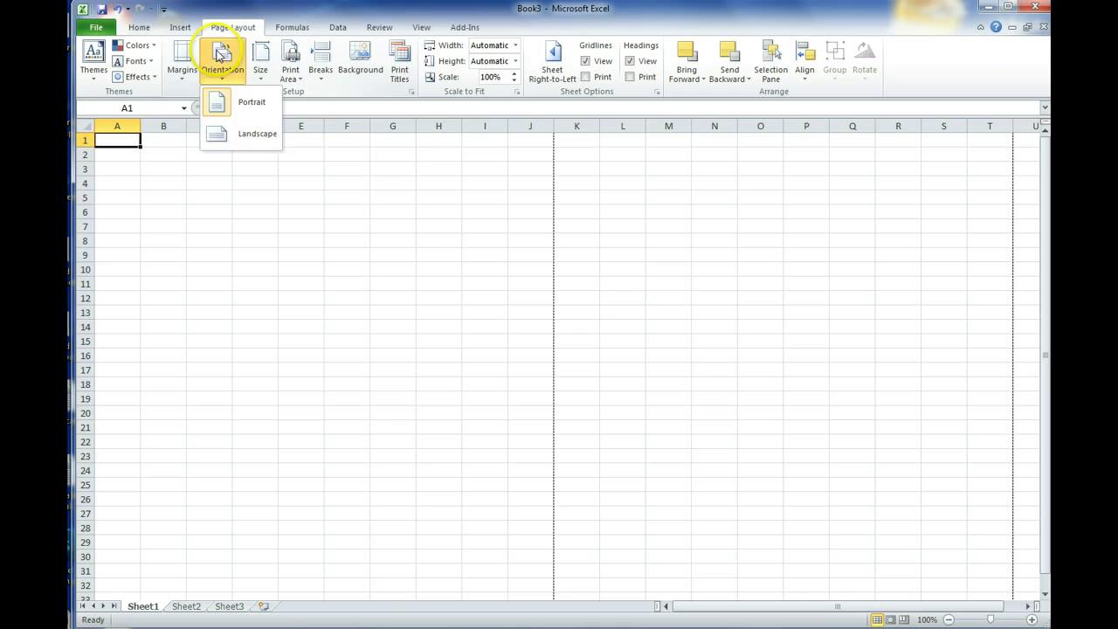
click(227, 130)
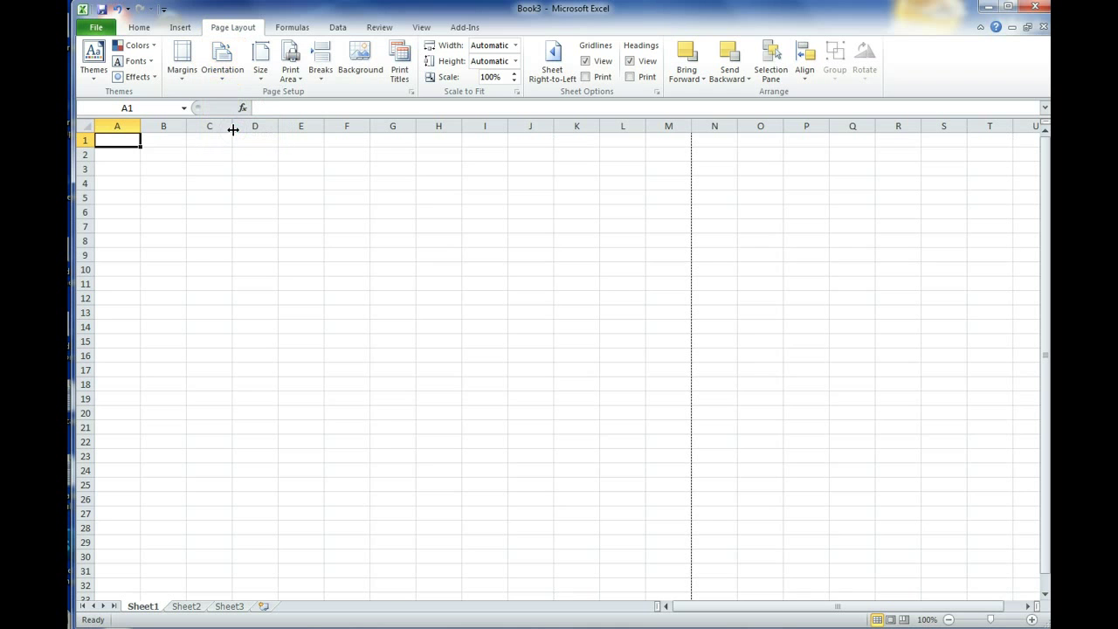
Insert a page header with the text "Excel Picture Challenge" in its centre section.
click(180, 28)
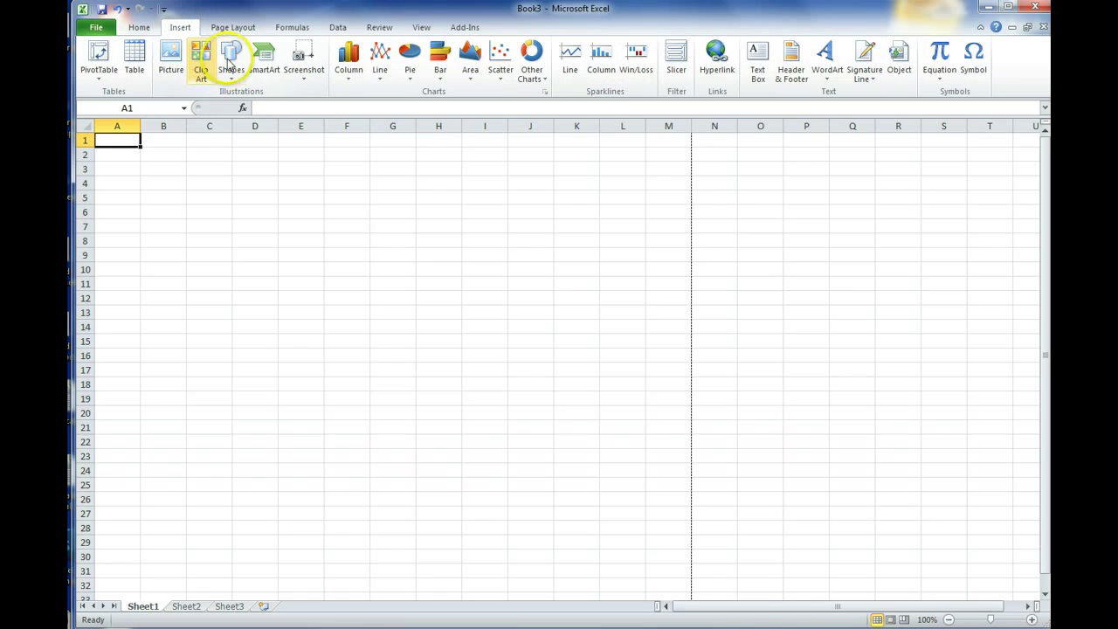
click(792, 69)
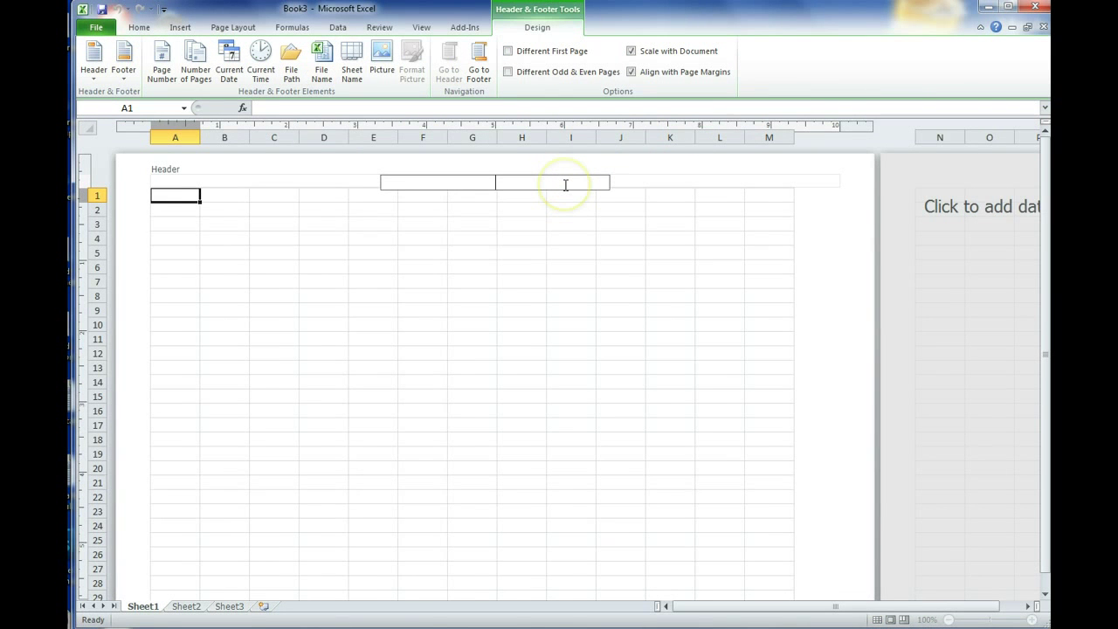
click(565, 184)
text(Excel)
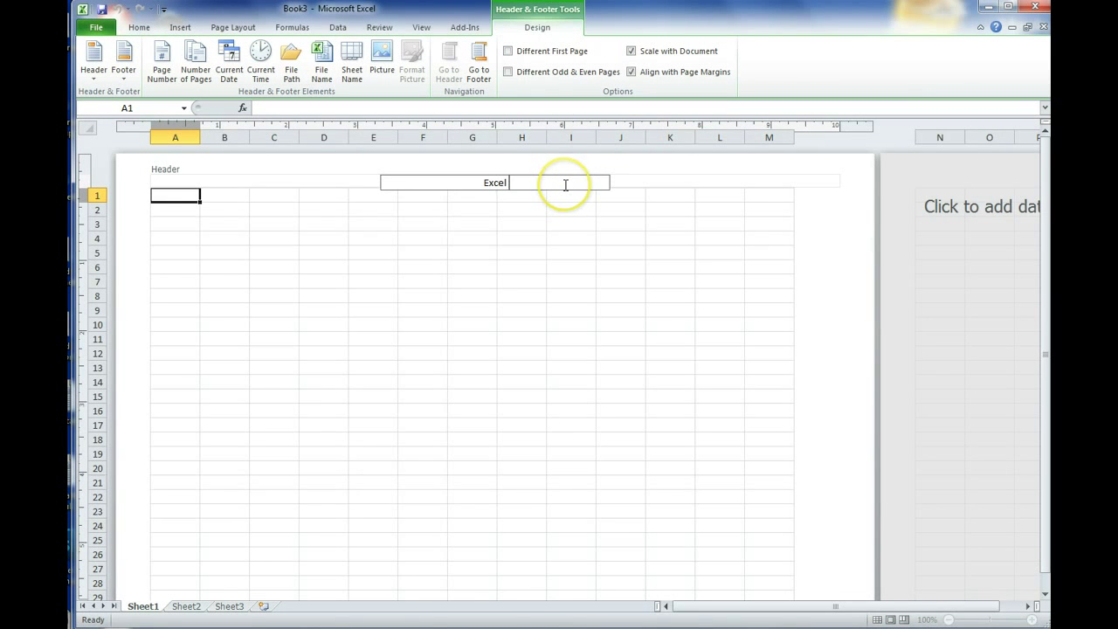
text( Picture Challenge)
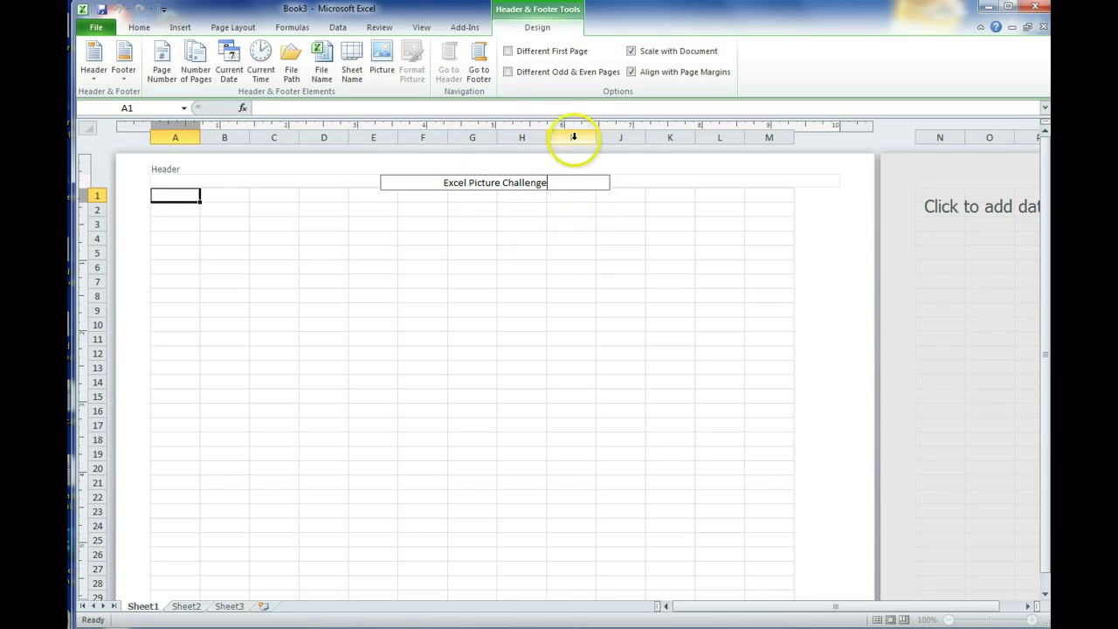
Go to the page footer and enter the author's title and surname in its centre section.
click(480, 71)
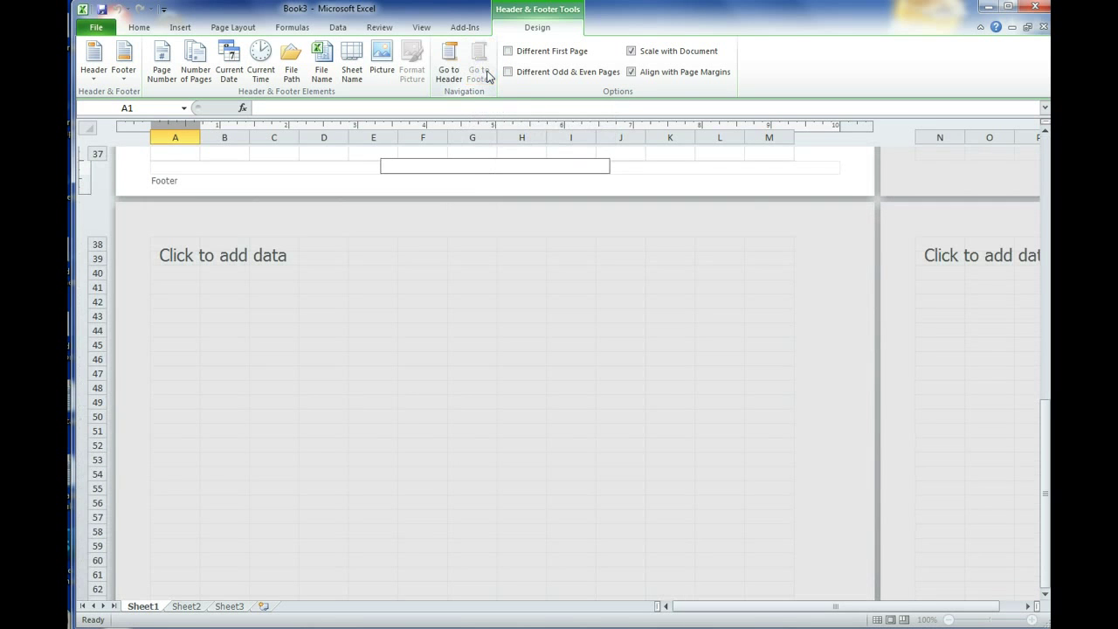
click(494, 167)
text(Ms. Alpert)
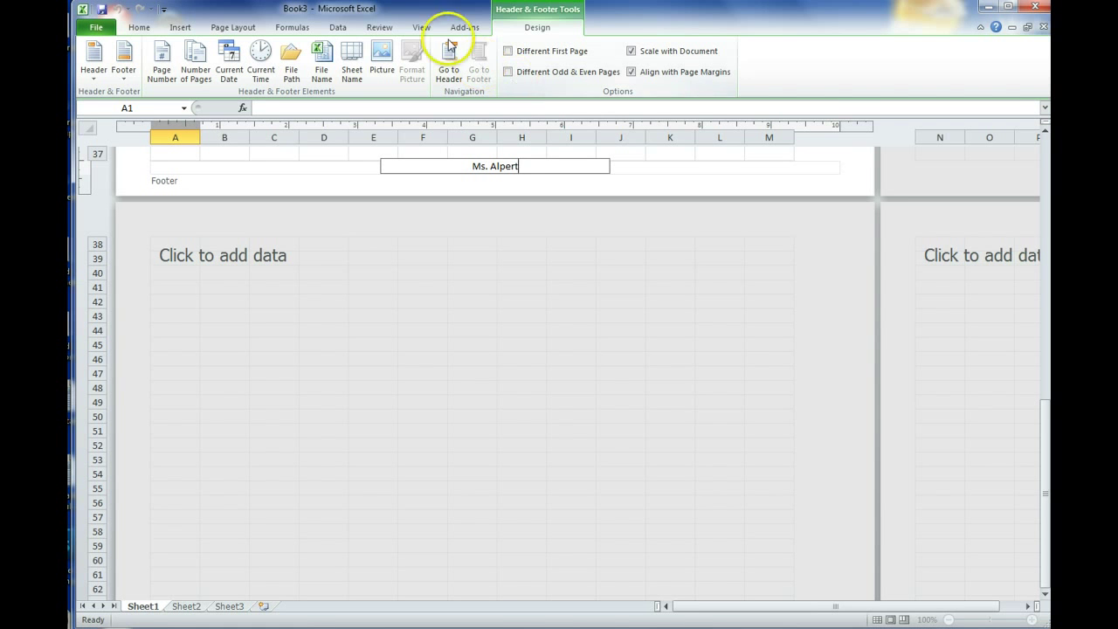
Leave footer editing and return the worksheet to Normal view.
click(420, 29)
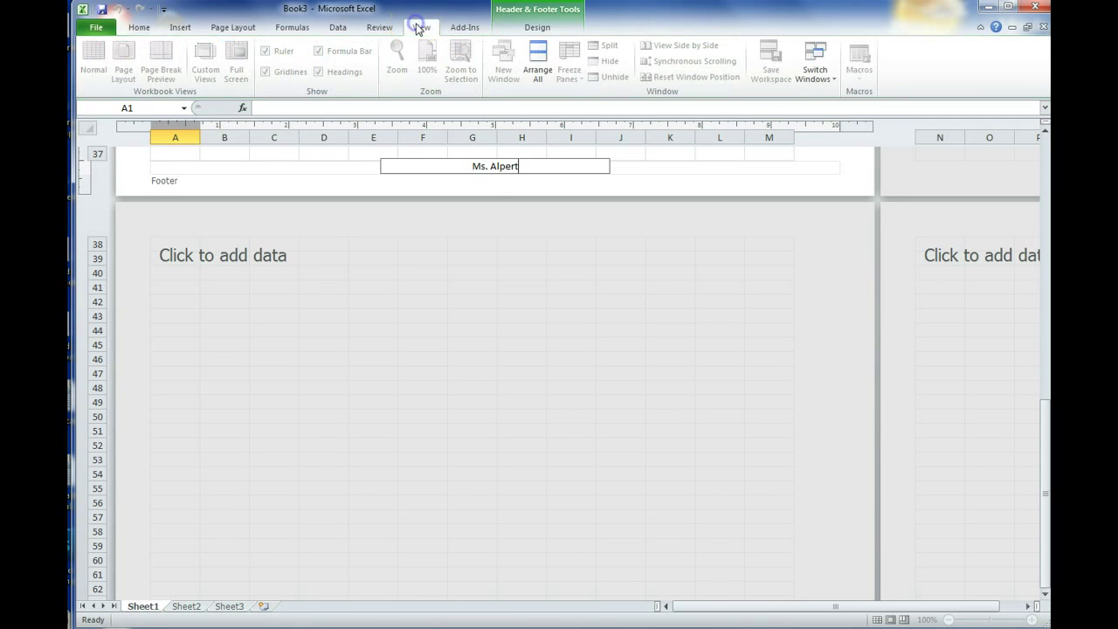
click(459, 188)
click(503, 173)
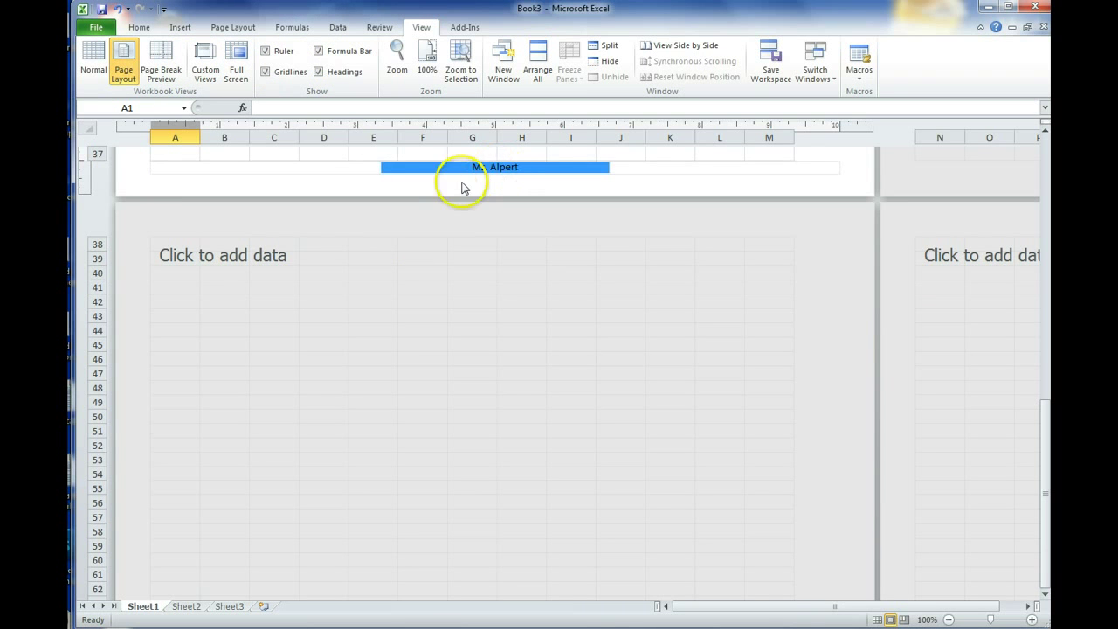
click(467, 183)
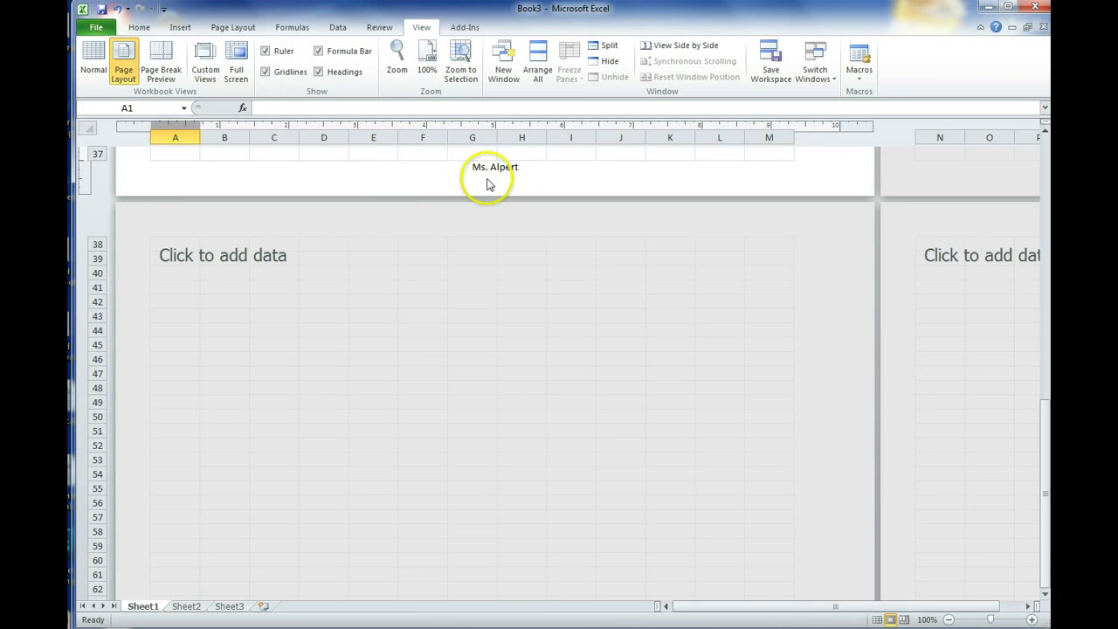
click(96, 61)
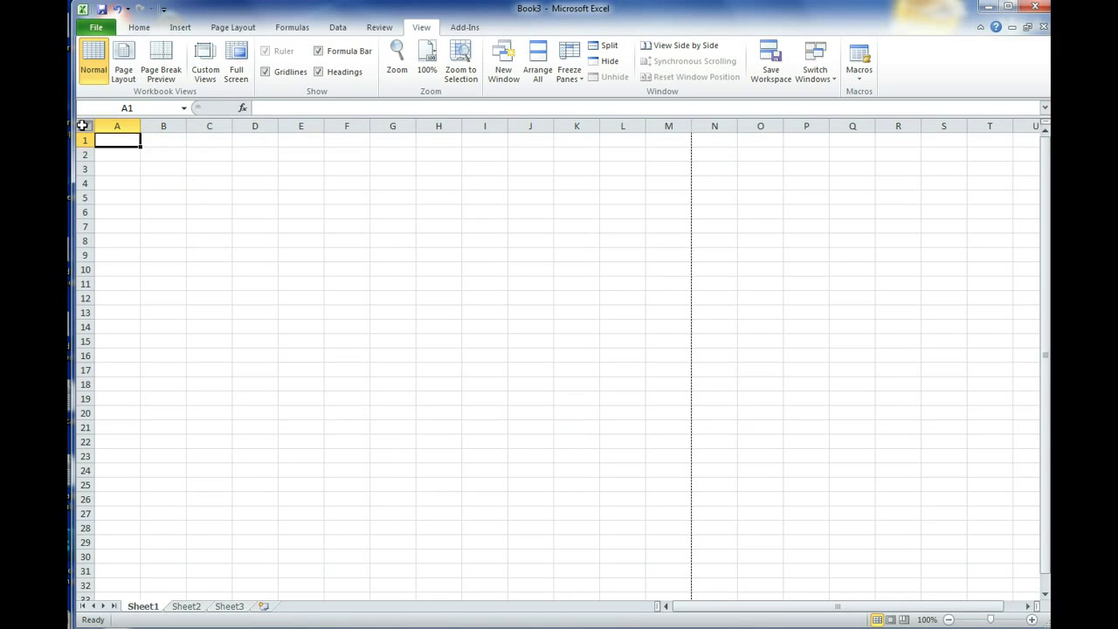
Select the entire worksheet and set the row height to 13.
click(82, 125)
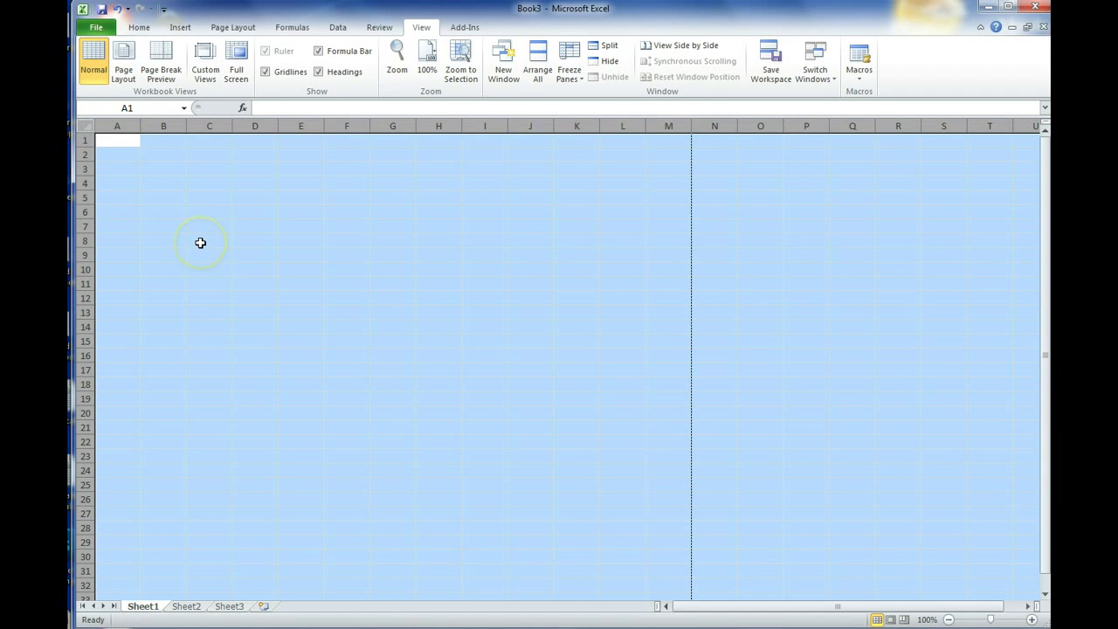
click(142, 33)
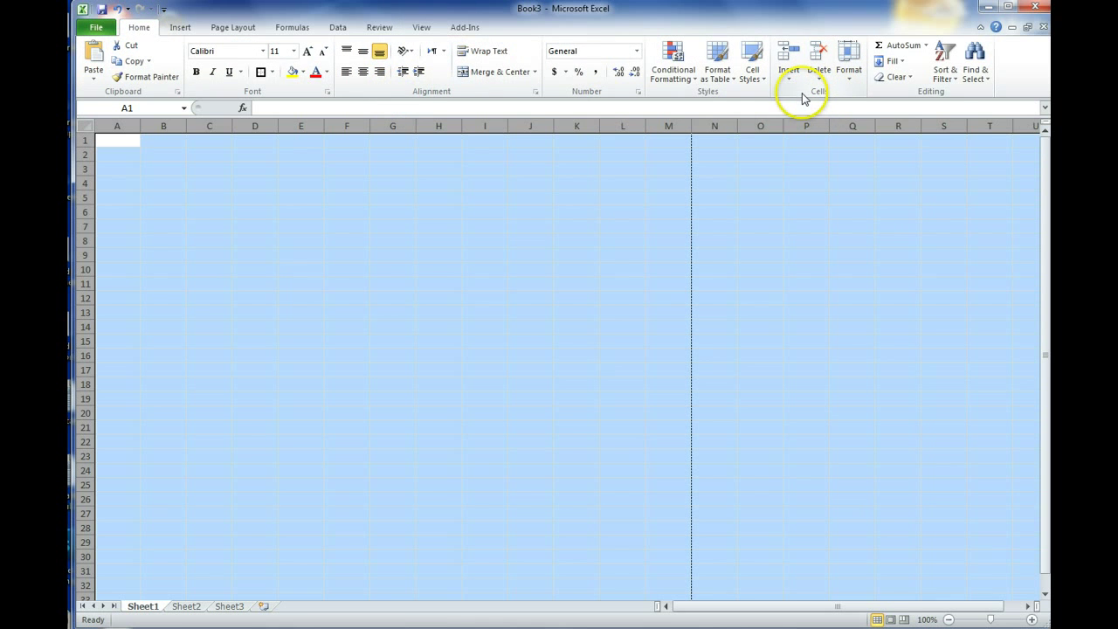
click(857, 82)
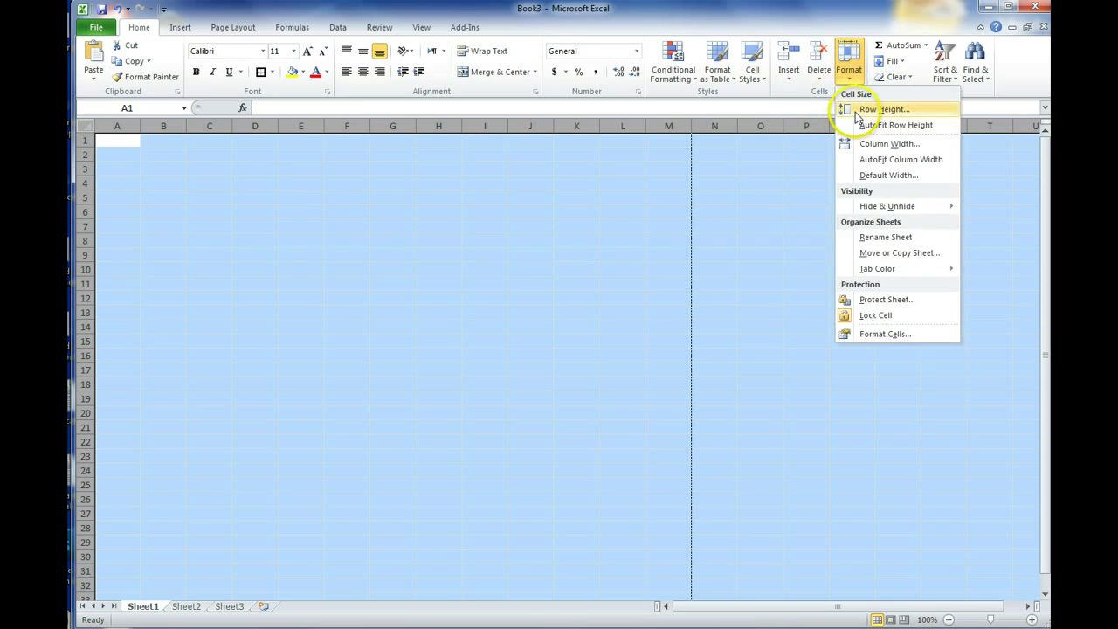
click(882, 109)
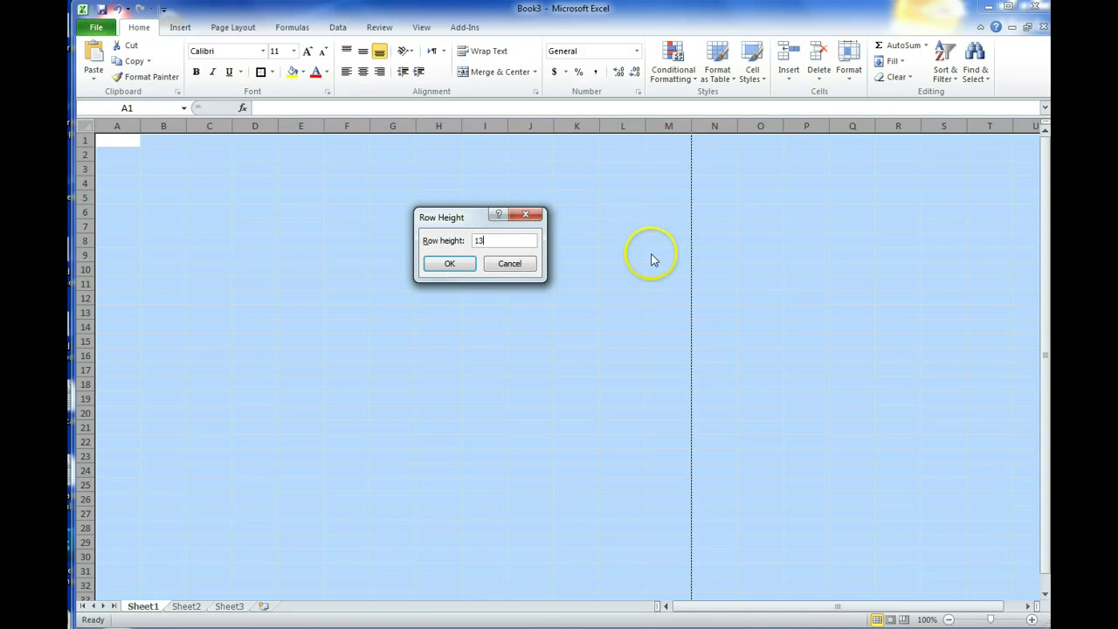
click(450, 264)
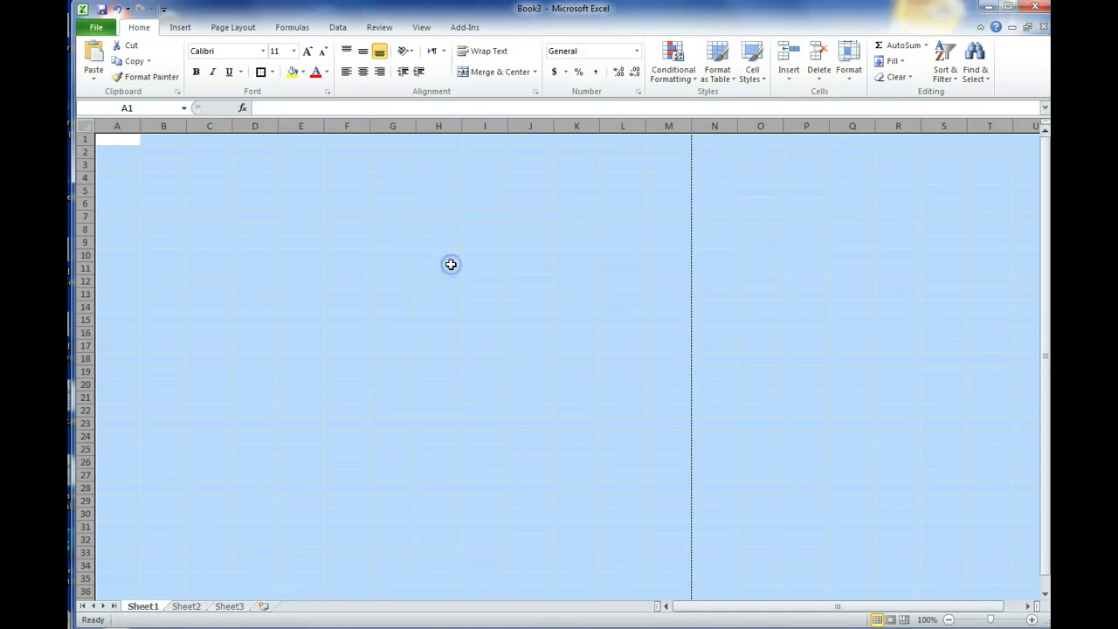
Set a narrow, uniform column width for the whole worksheet to form a grid of small cells.
click(849, 73)
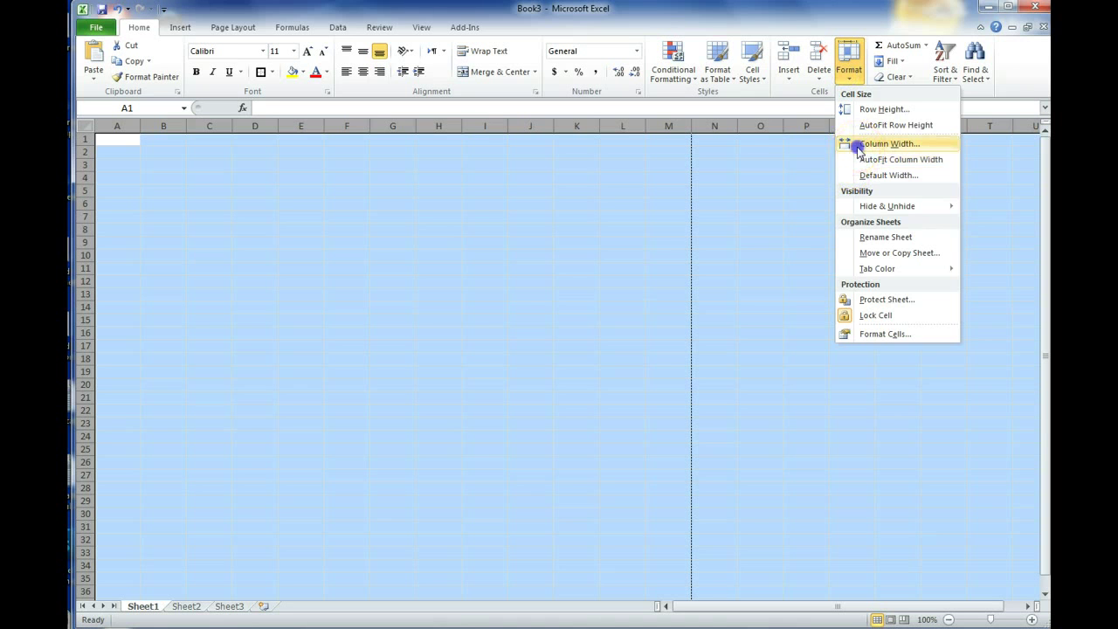
click(882, 144)
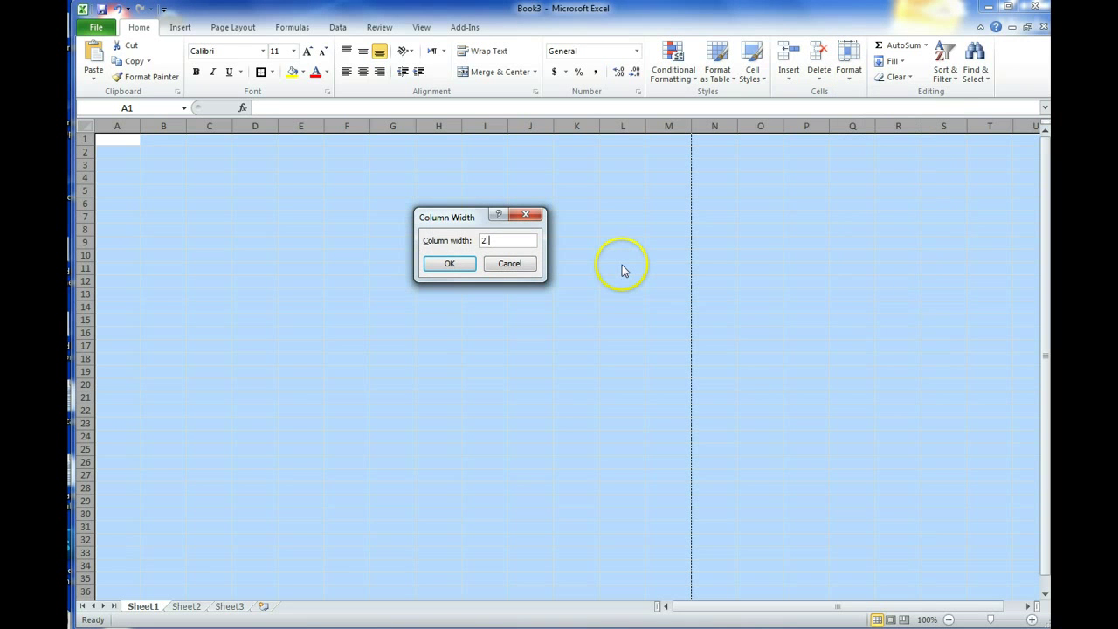
key(Return)
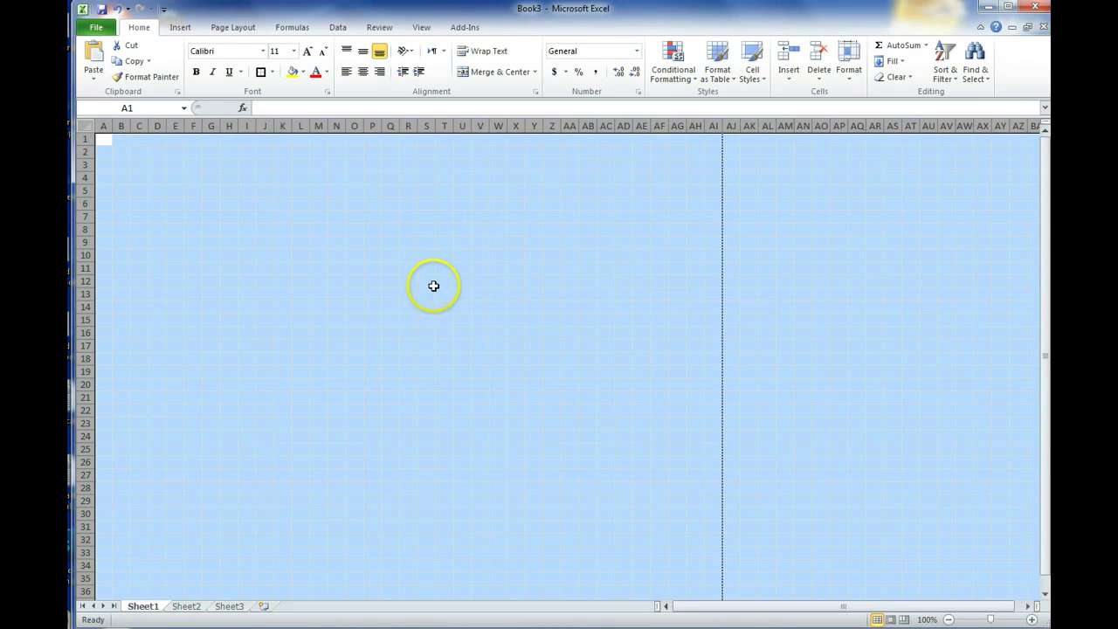
Select the range A1:AJ13 and fill it with the standard light blue colour.
click(104, 140)
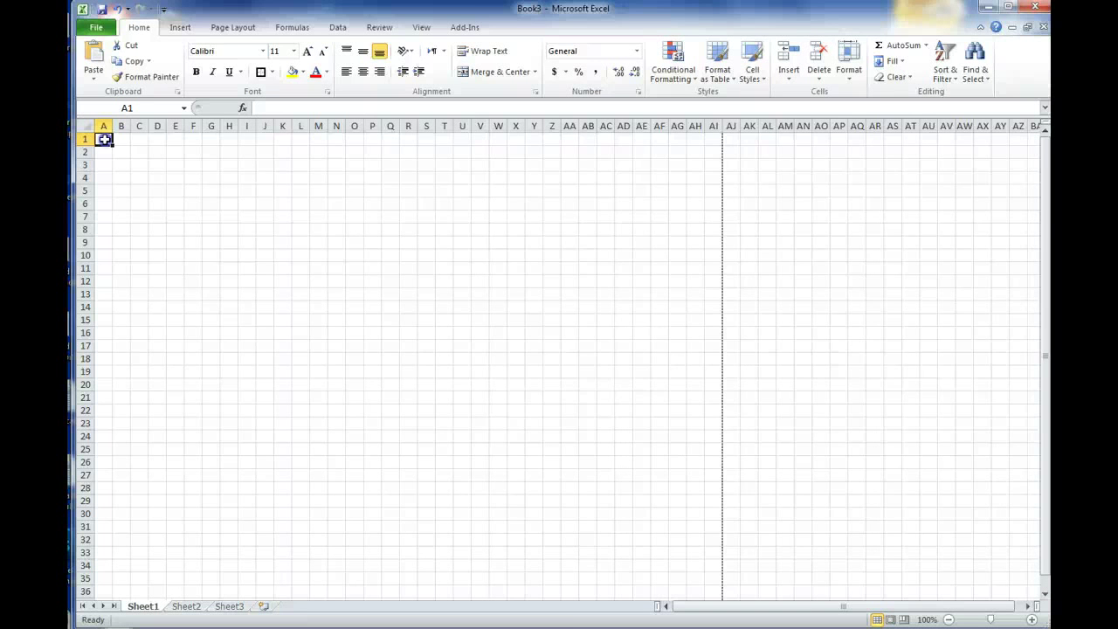
drag(104, 140, 726, 159)
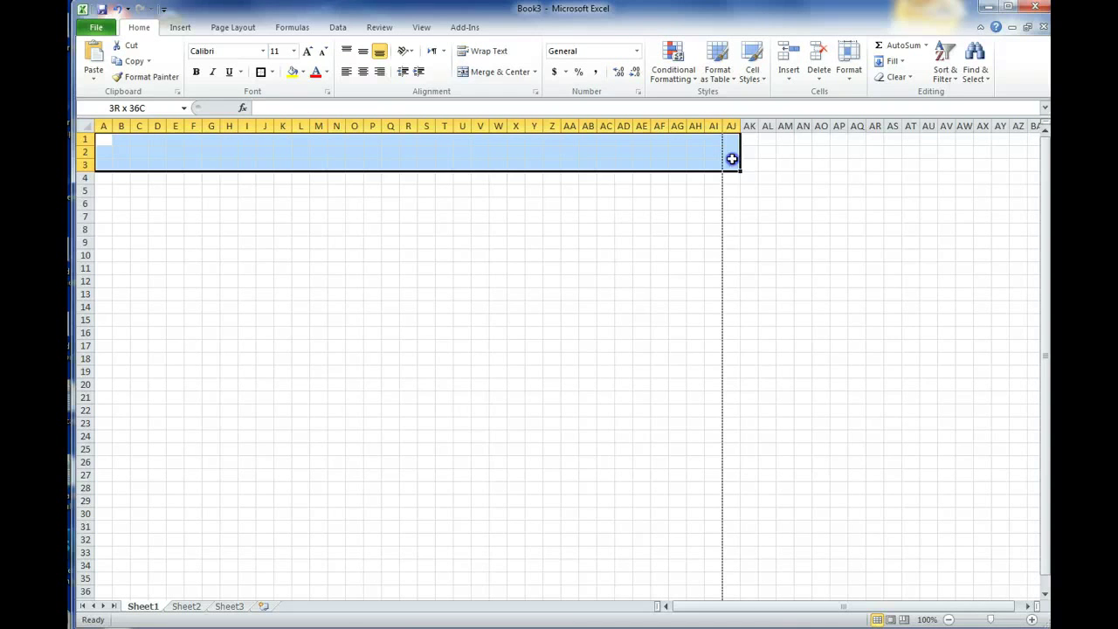
drag(732, 159, 716, 282)
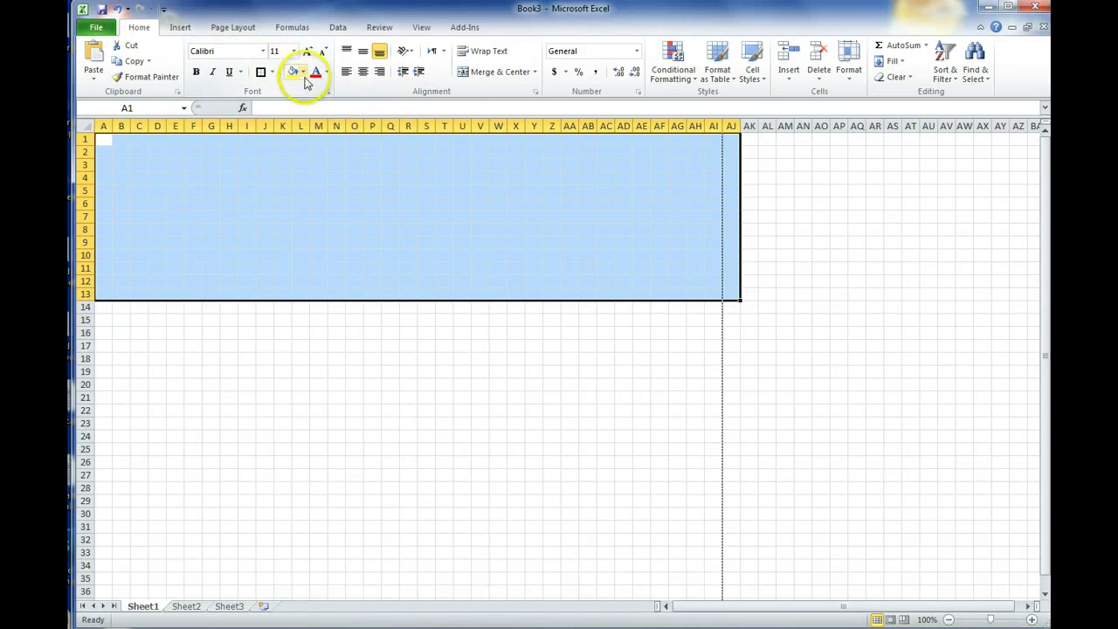
click(304, 75)
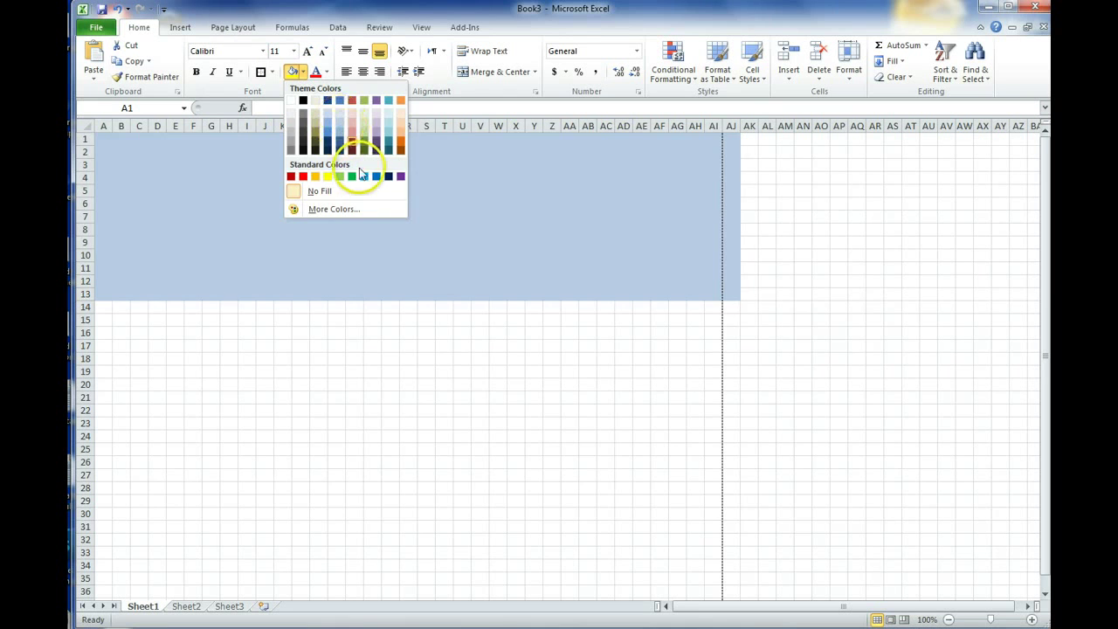
click(363, 175)
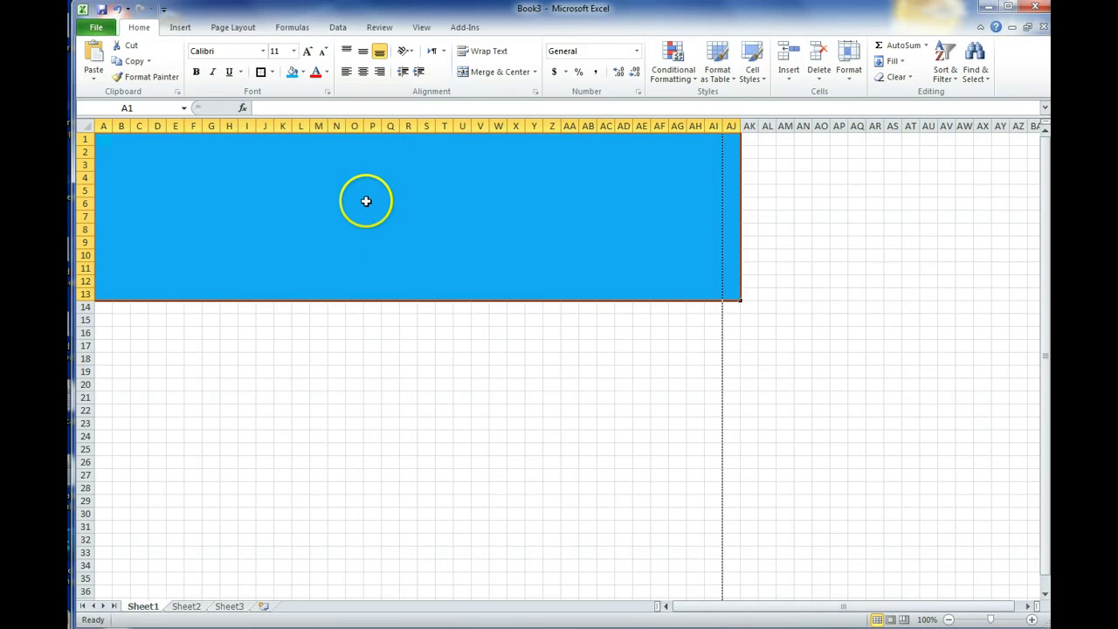
Select the range A14:AJ24 and fill it with a dark green from the additional standard colours.
click(104, 307)
drag(104, 307, 739, 435)
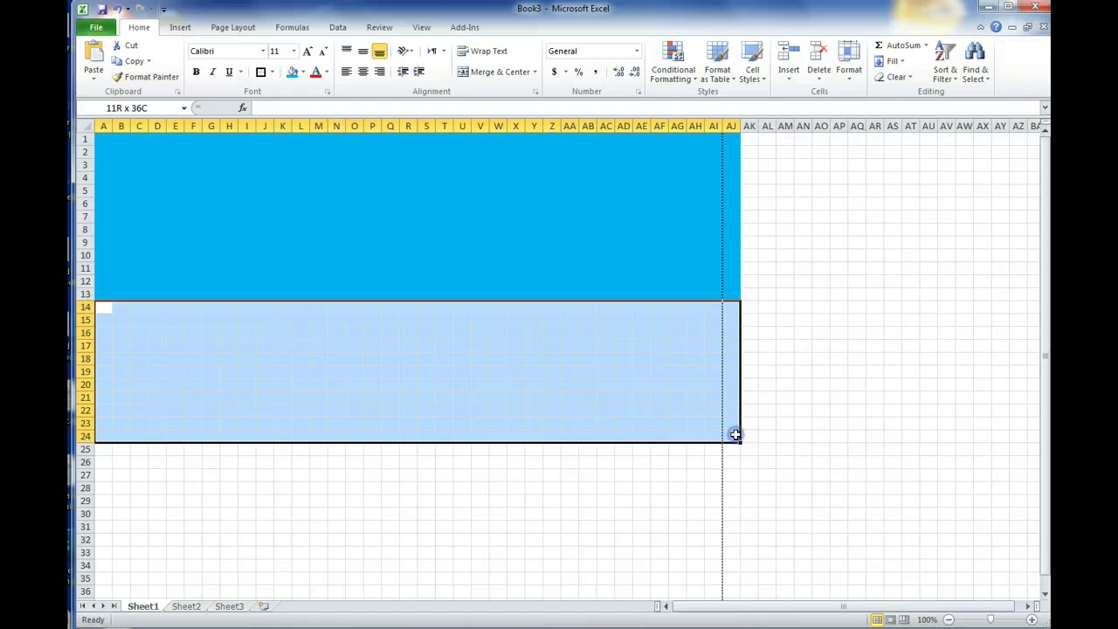
drag(735, 434, 735, 434)
click(303, 71)
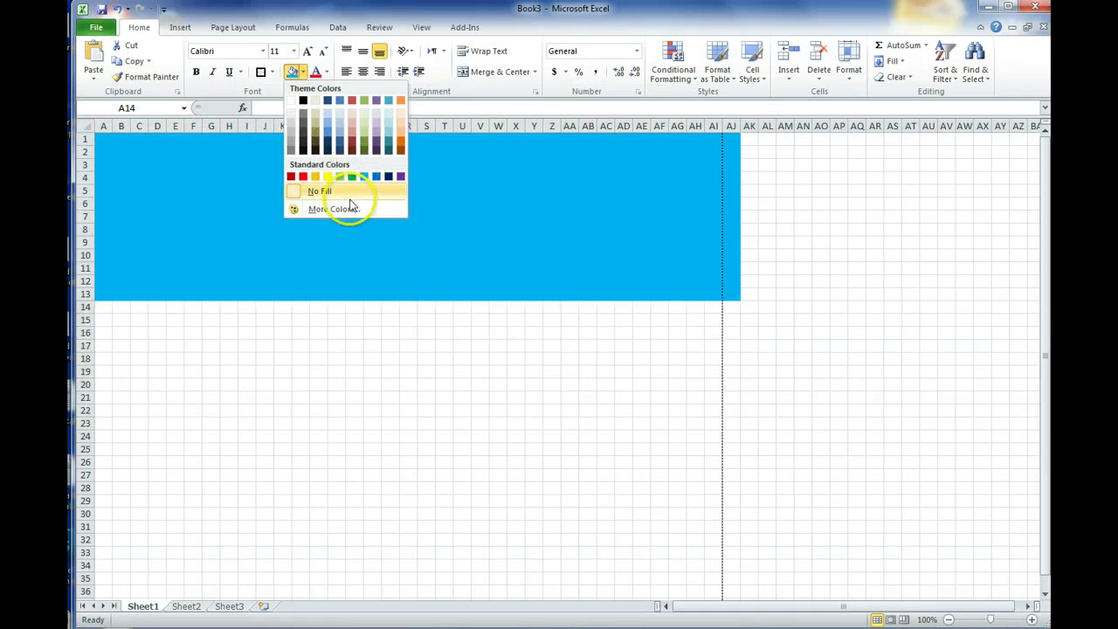
click(336, 208)
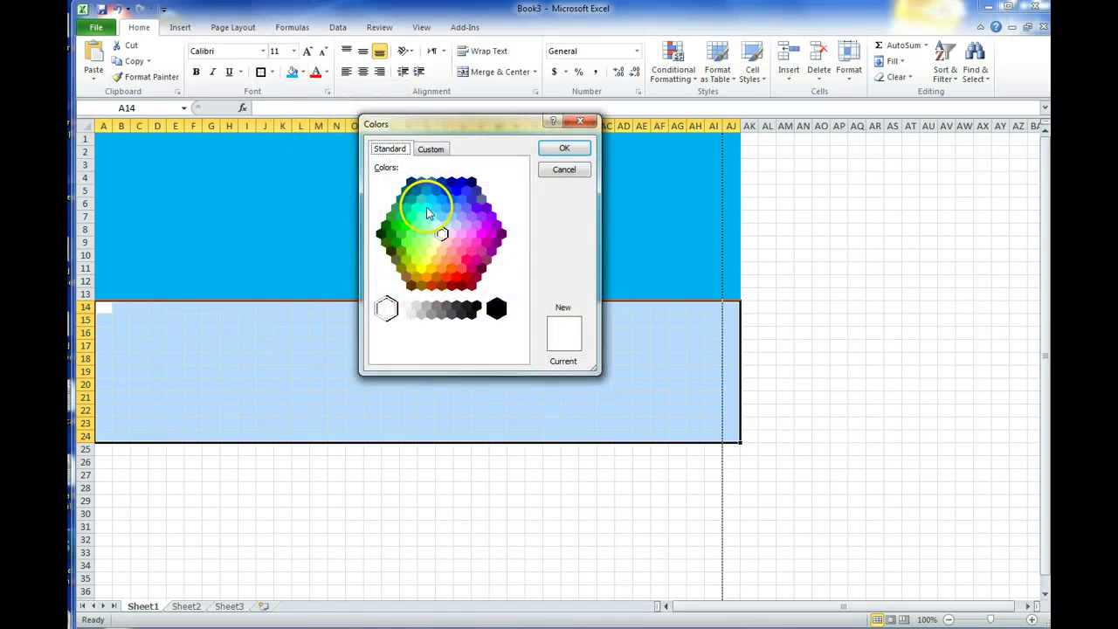
click(387, 226)
click(551, 149)
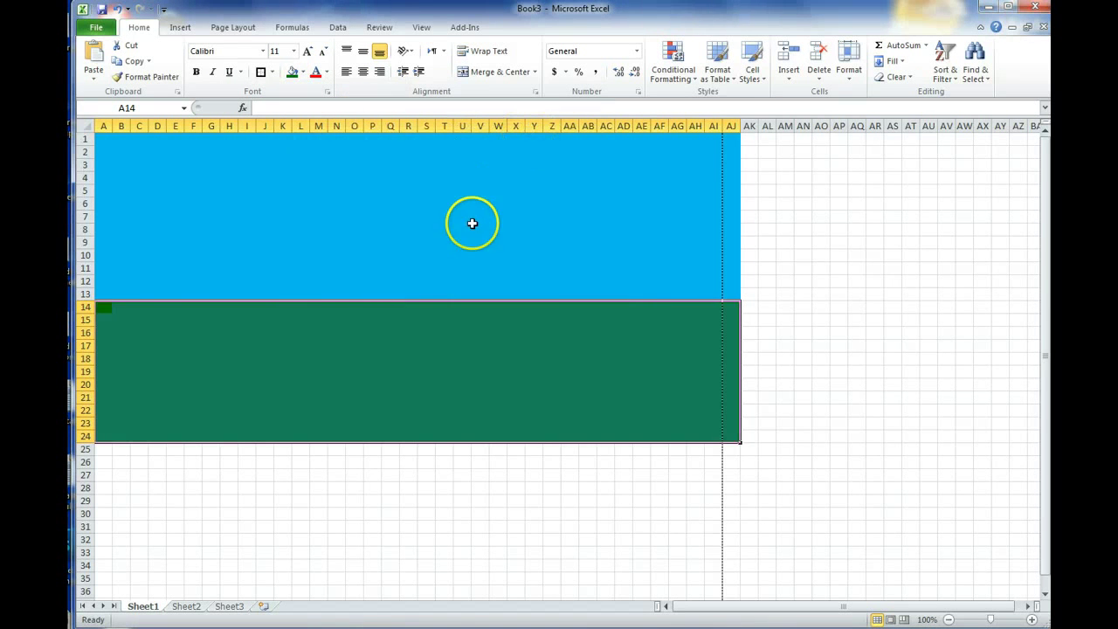
click(355, 279)
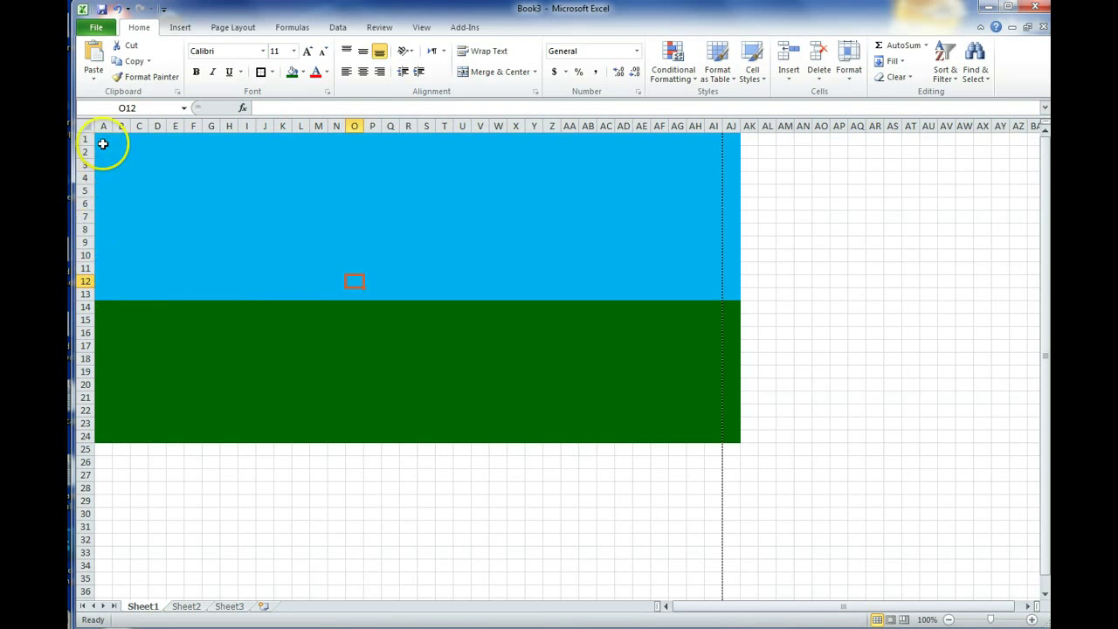
Select A11:A15 together with B10:B11 and fill these cells with the standard red.
click(98, 267)
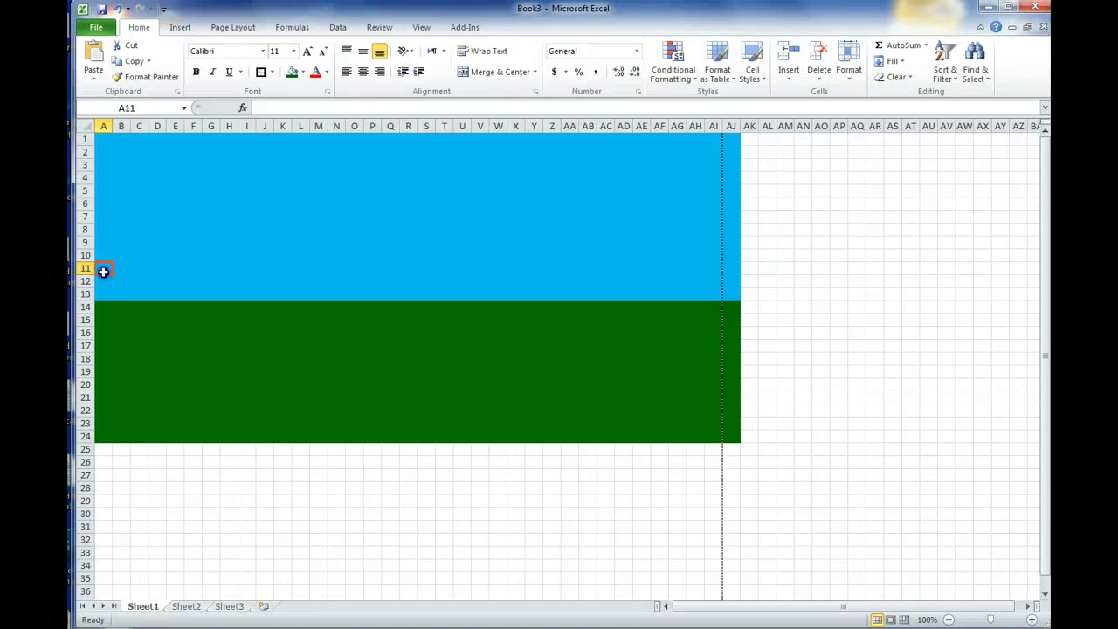
drag(103, 272, 101, 324)
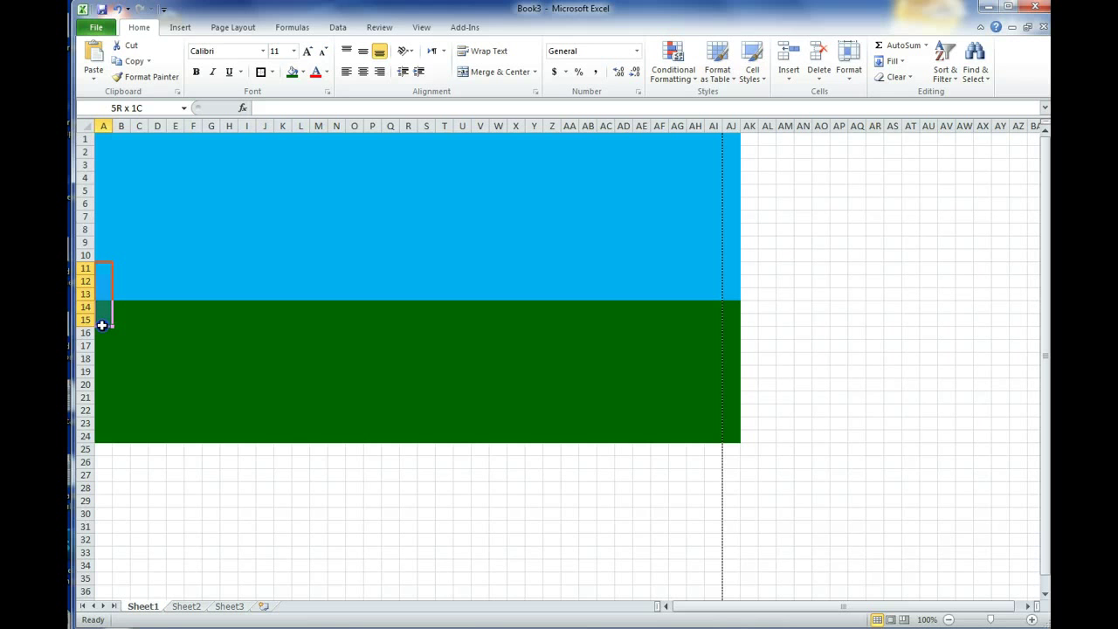
drag(101, 325, 102, 319)
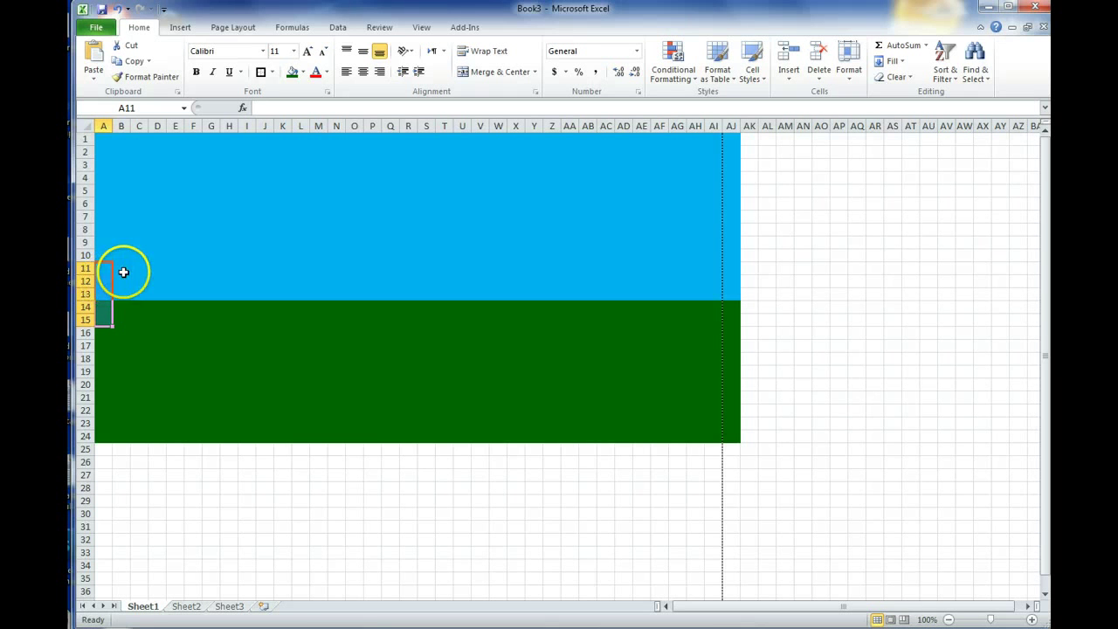
drag(124, 250, 122, 261)
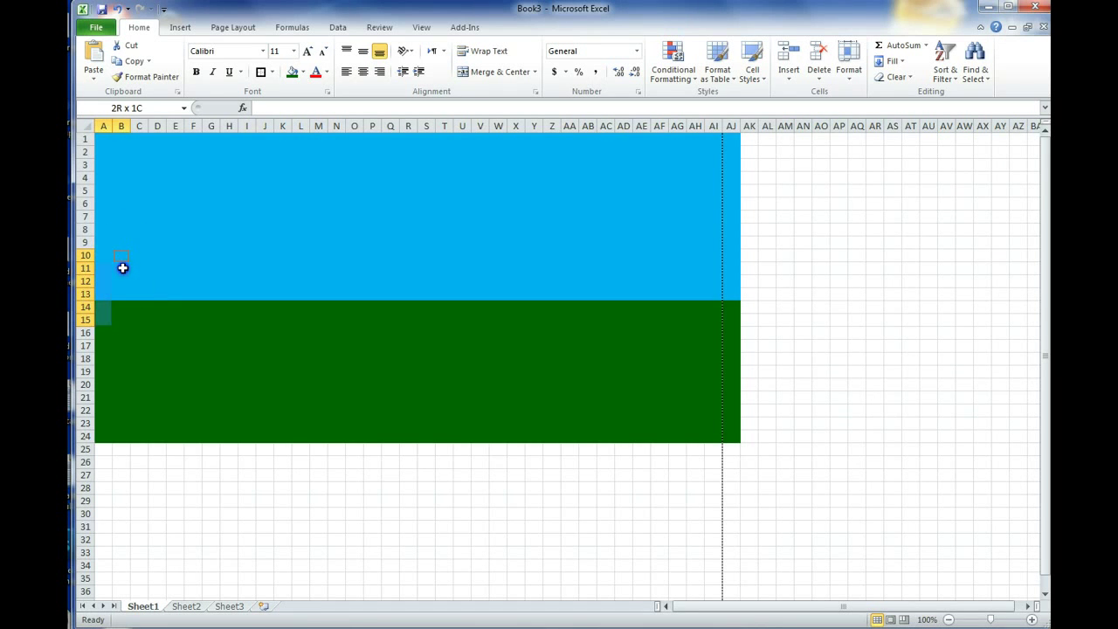
click(302, 71)
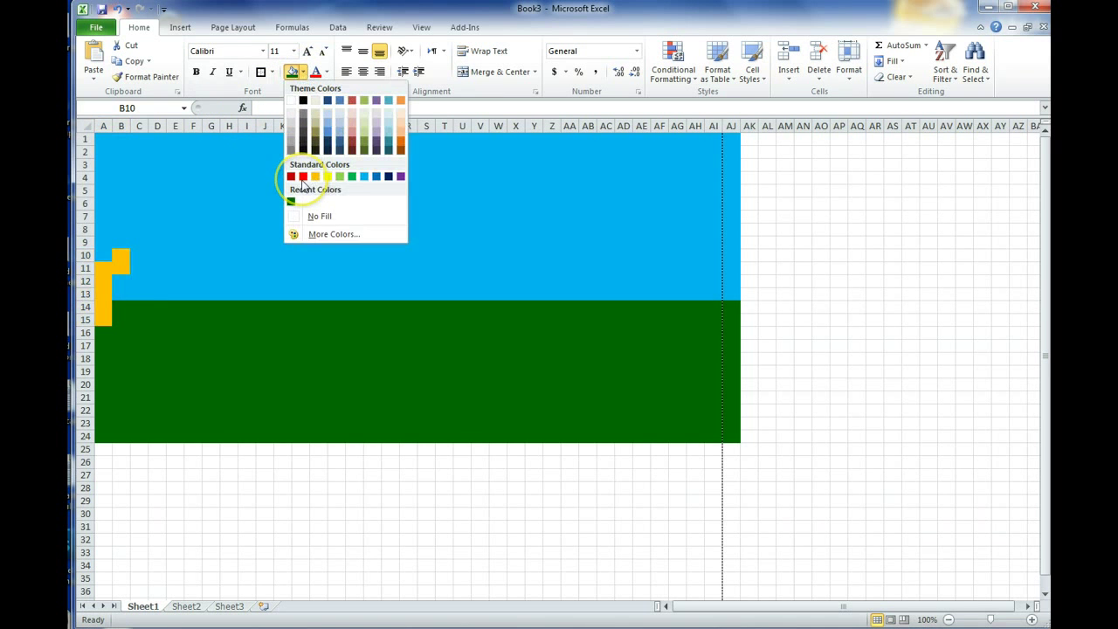
click(302, 177)
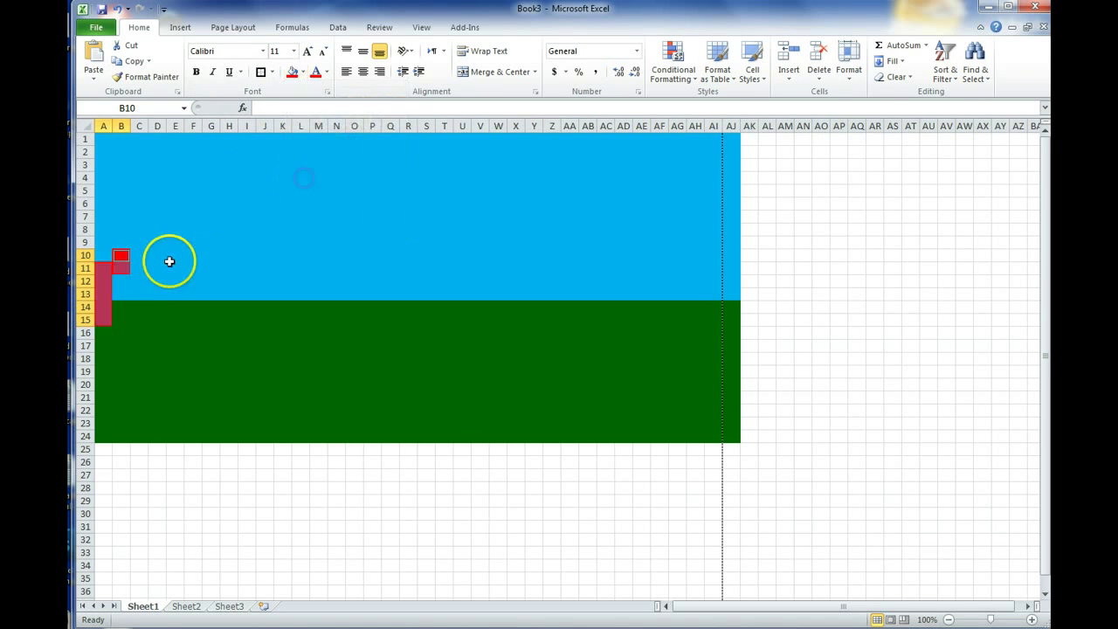
drag(132, 252, 172, 221)
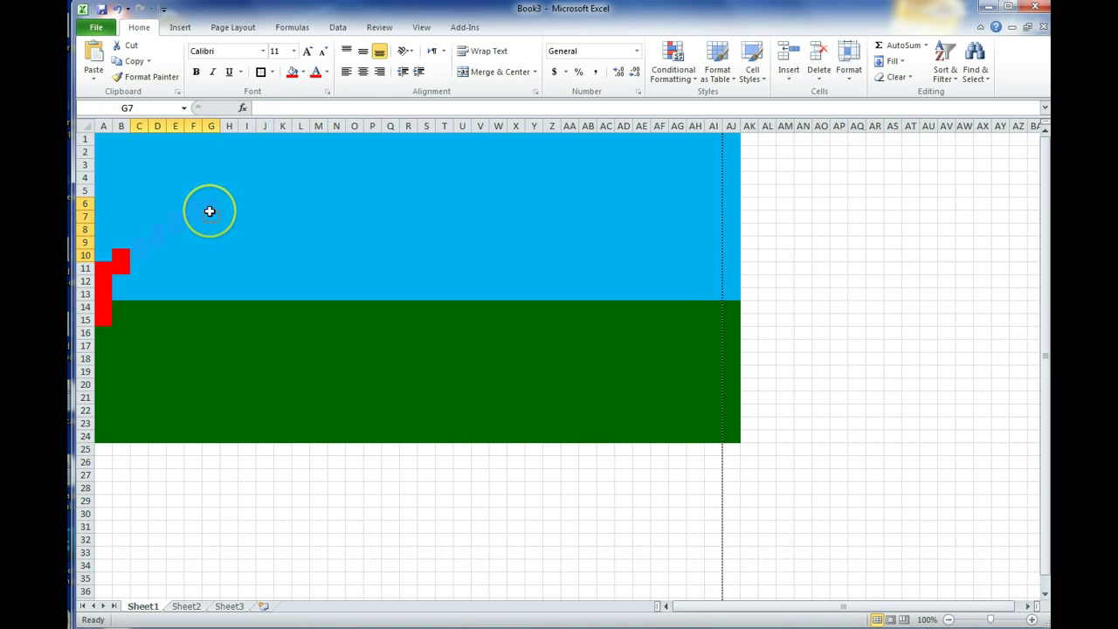
key(ctrl+z)
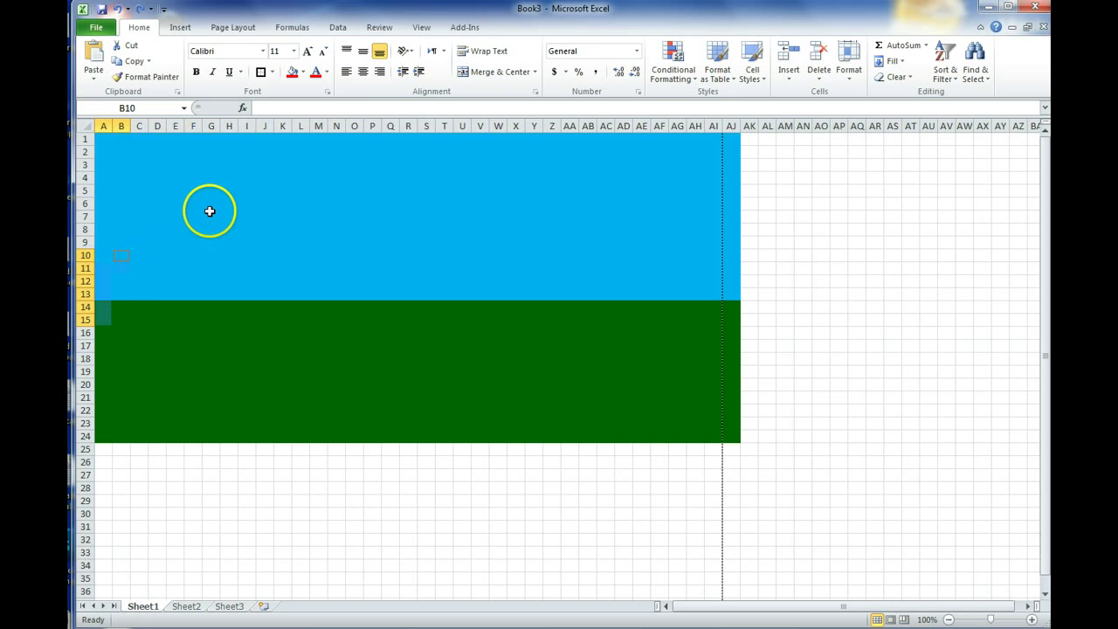
key(ctrl+y)
Select a rising staircase of cells starting at C10, continuing the red band, and fill it with the same red.
click(139, 261)
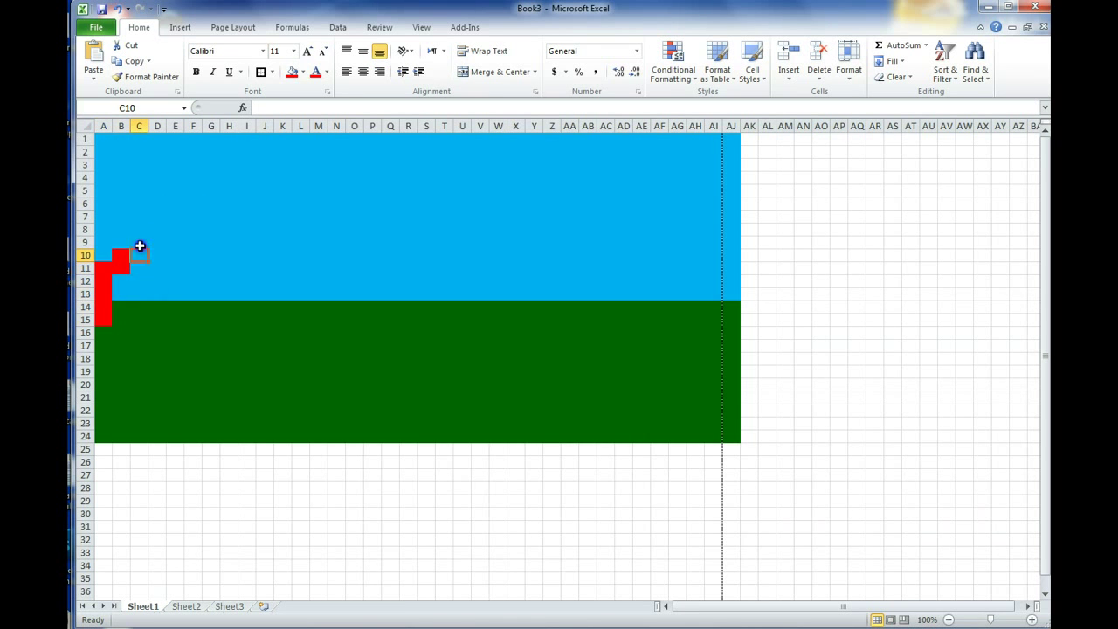
drag(158, 252, 156, 232)
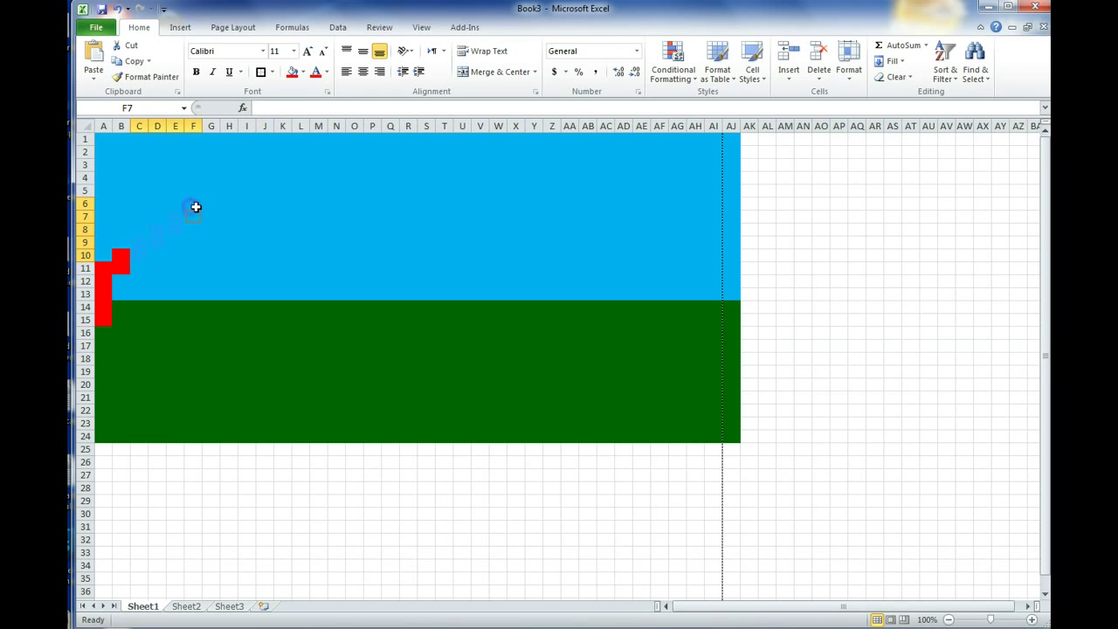
click(292, 71)
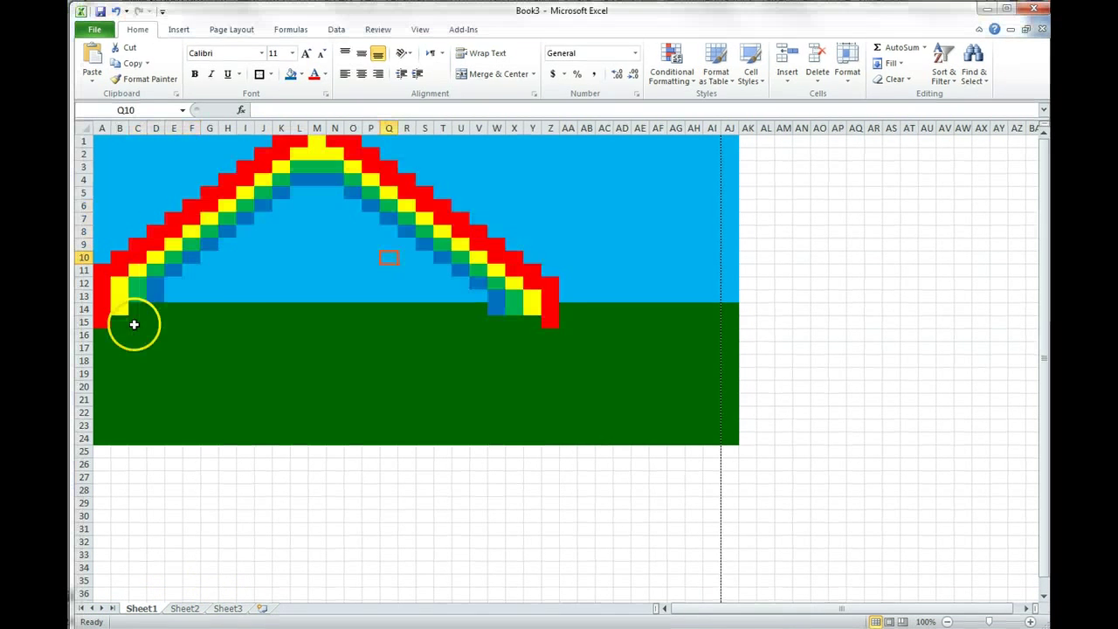
Fill cell H13 with the darkest green from the additional standard colours as the tip of a treetop.
key(alt+n)
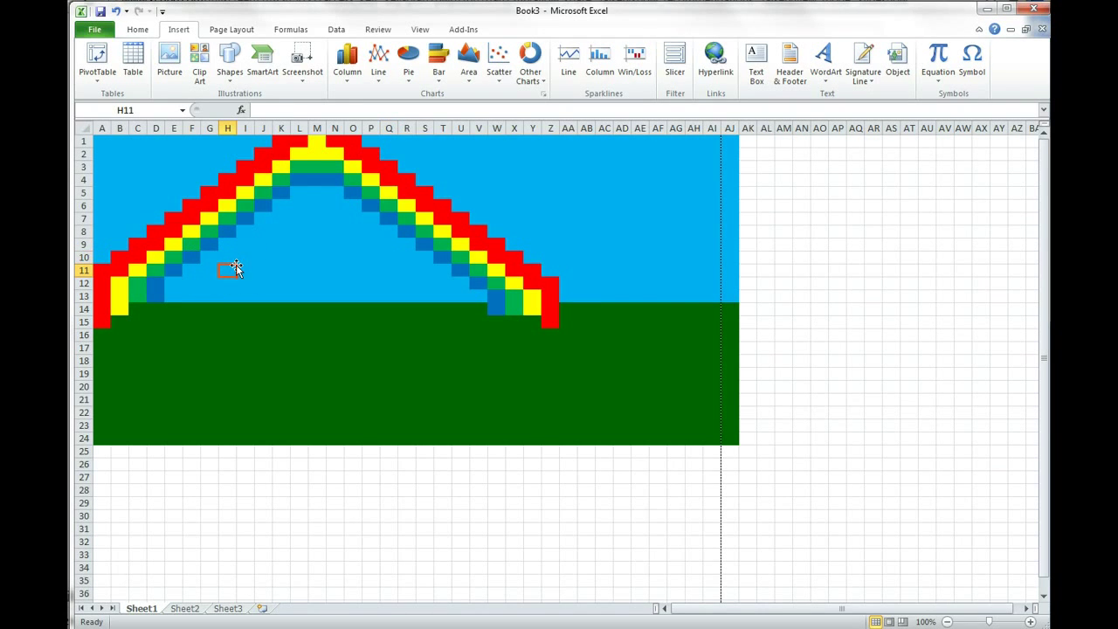
click(232, 293)
click(139, 29)
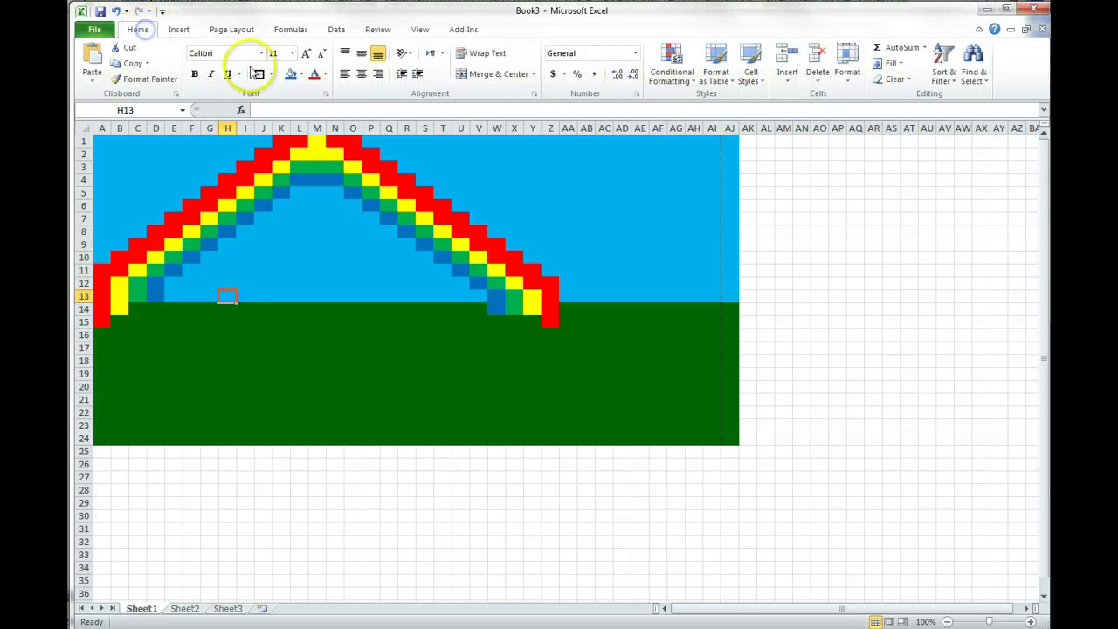
click(302, 74)
click(289, 206)
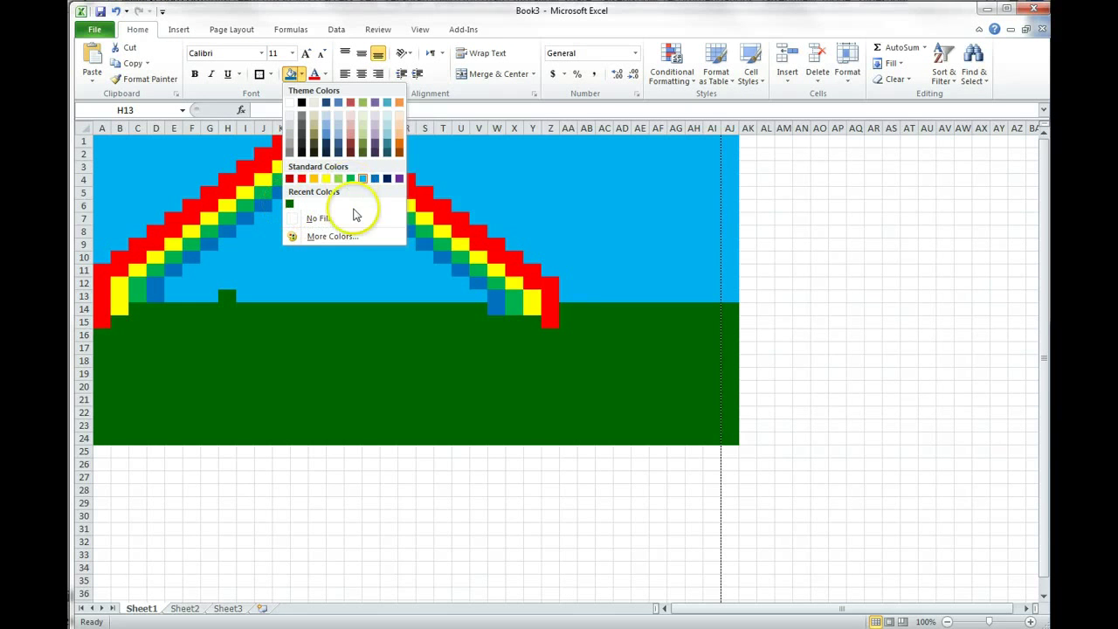
click(348, 236)
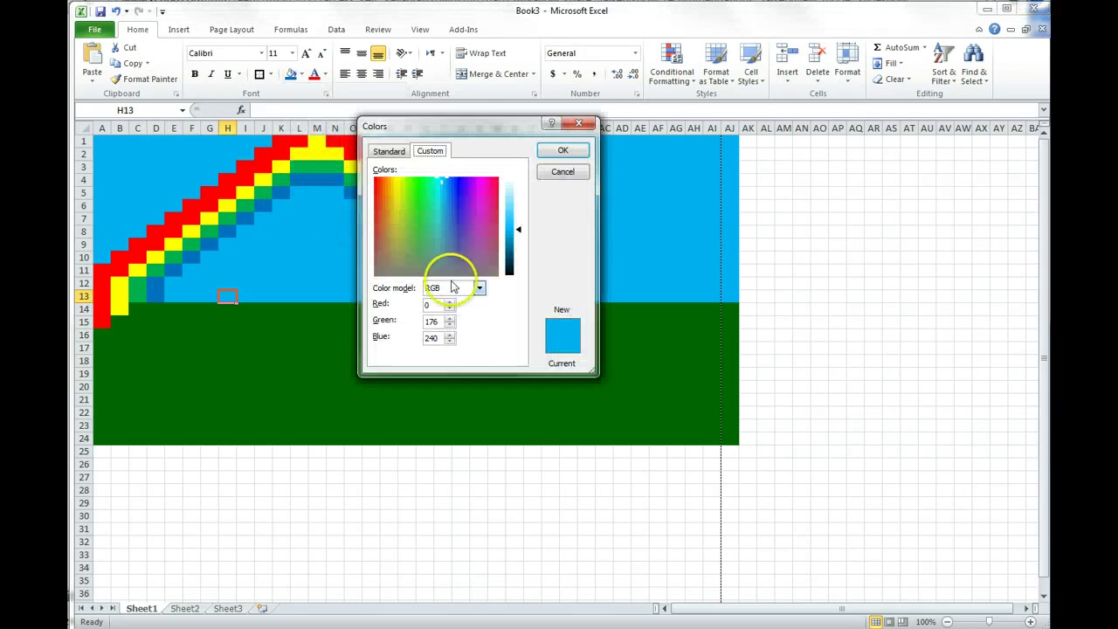
click(388, 151)
click(382, 238)
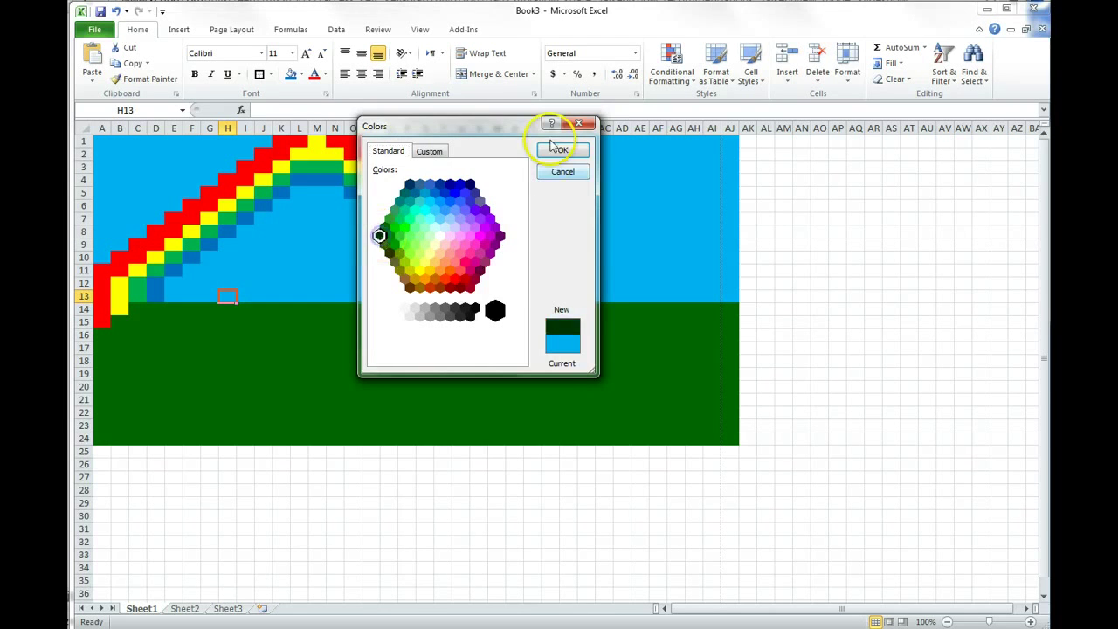
click(562, 150)
Select the block F14:J18 below the treetop's tip and fill it with the same darkest green.
click(213, 307)
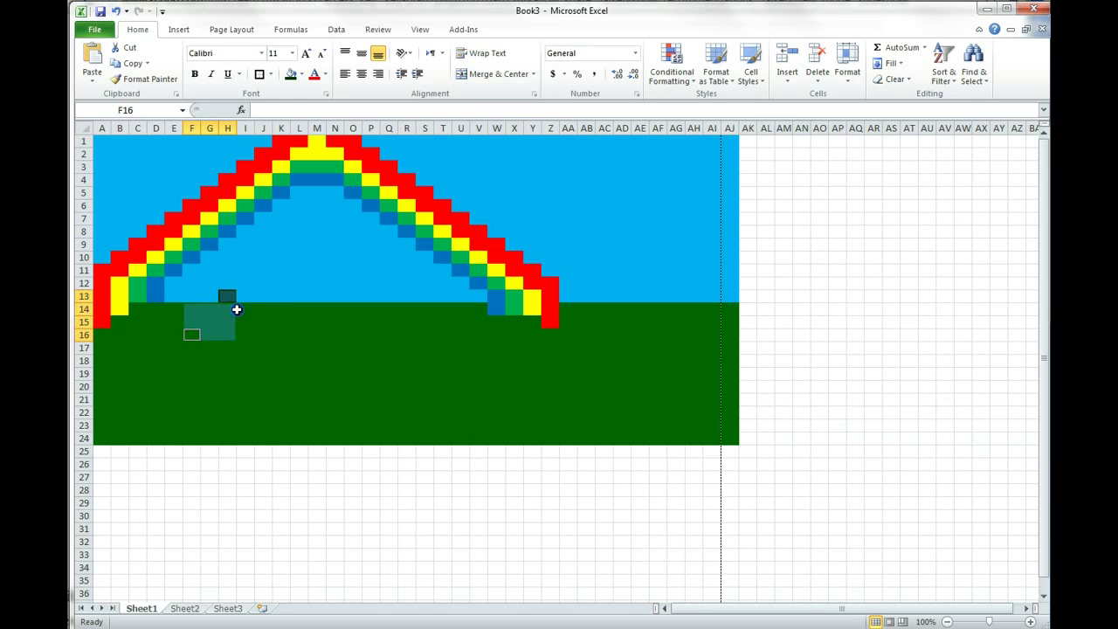
drag(241, 309, 246, 359)
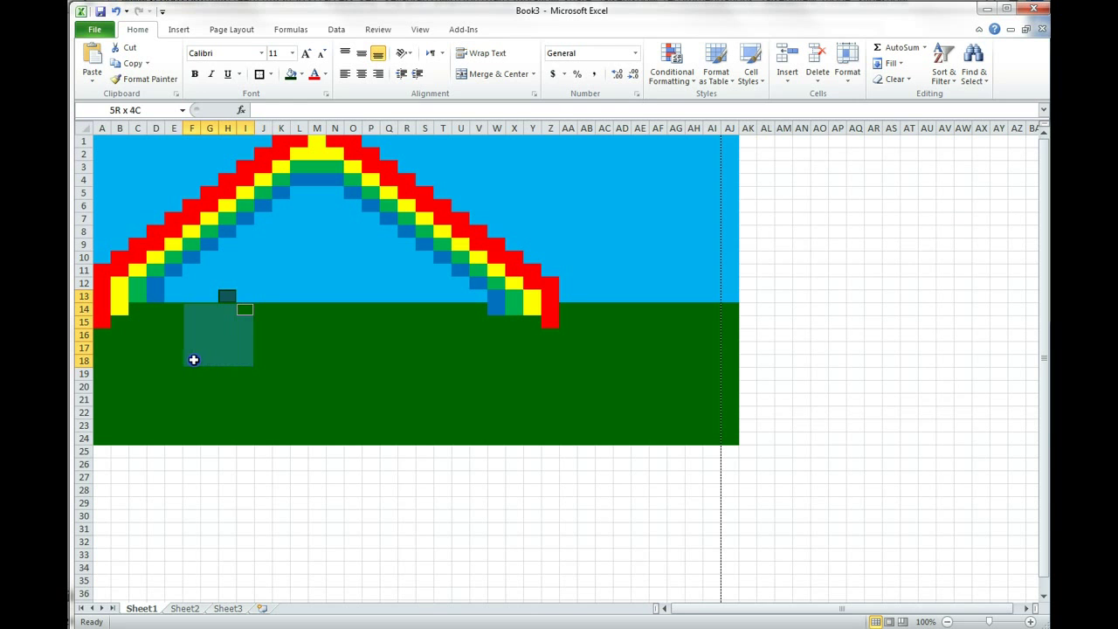
drag(265, 309, 257, 331)
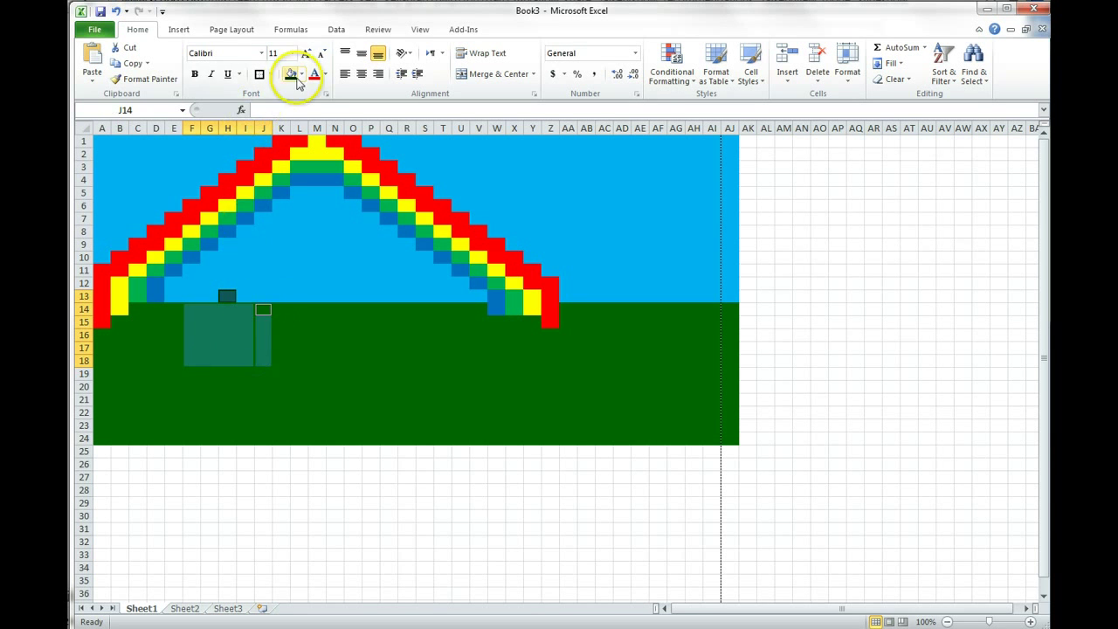
click(290, 73)
Round off the treetop by filling its corner cells J14, J18, F18 and F14 with the recently used grass green.
click(261, 307)
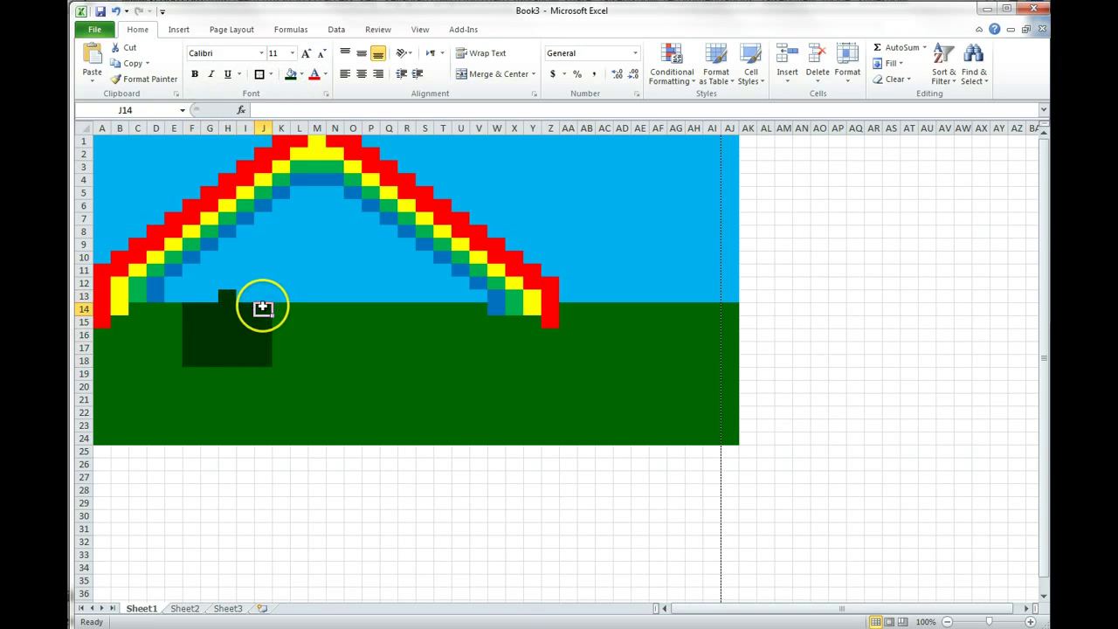
click(301, 73)
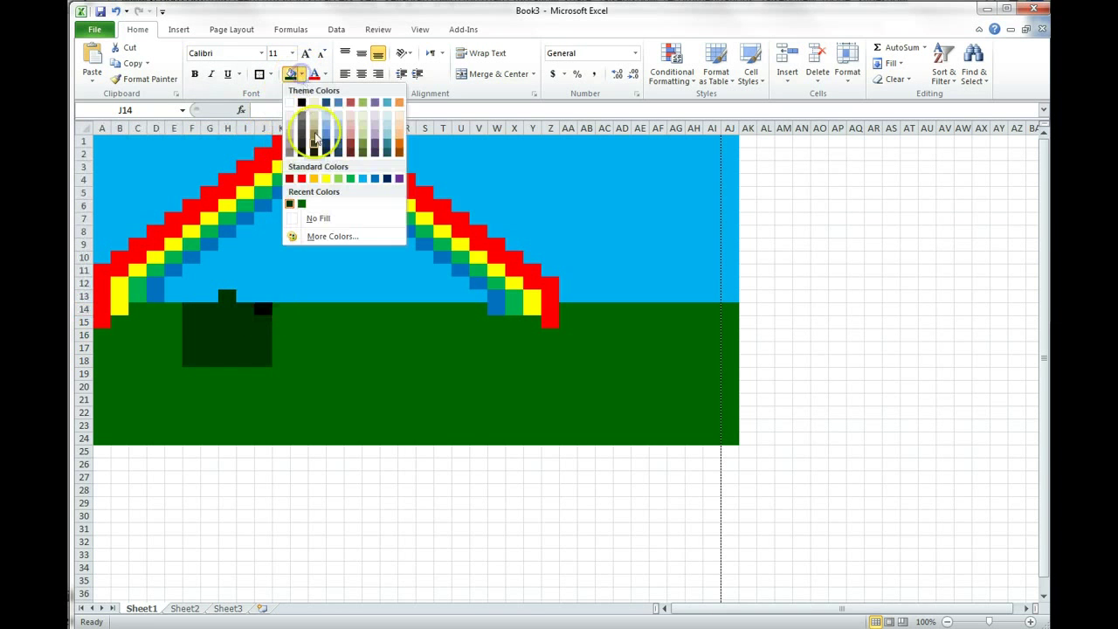
click(301, 203)
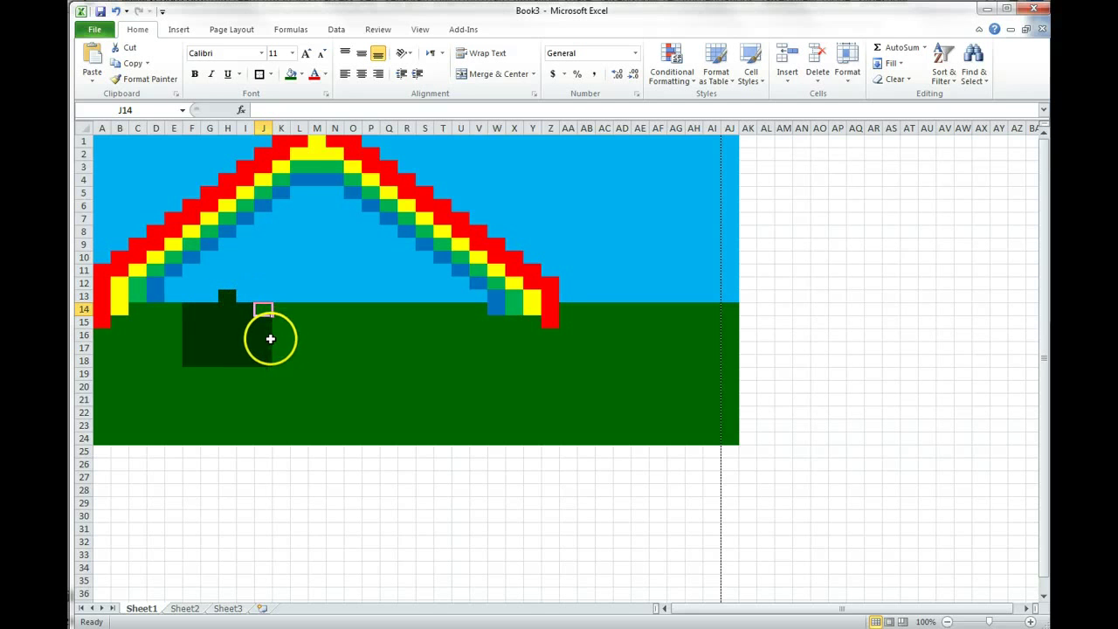
click(268, 361)
click(303, 75)
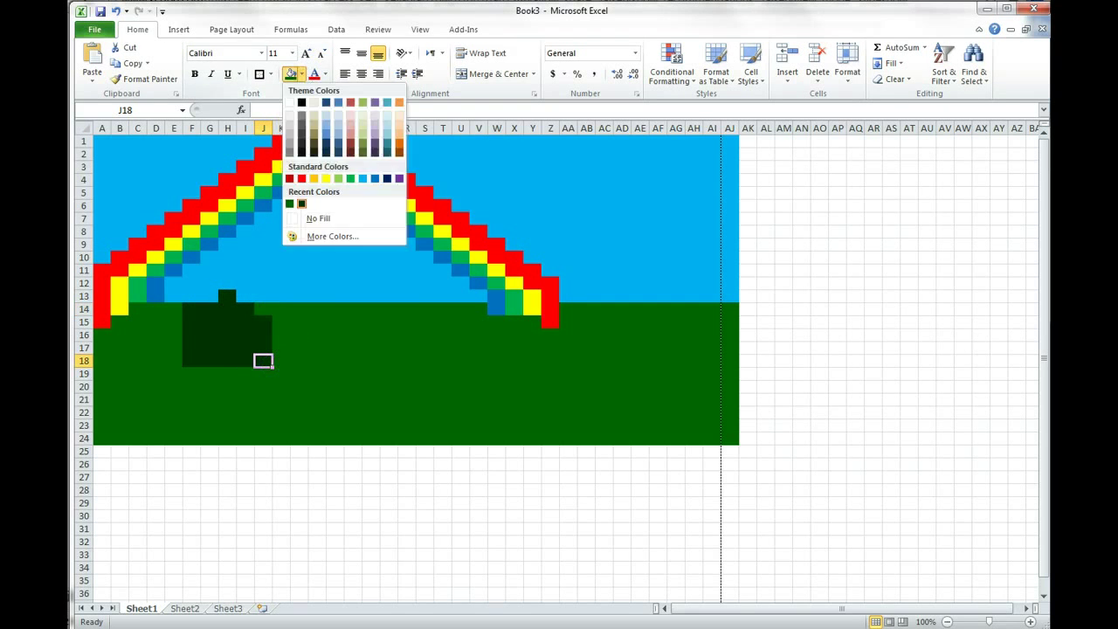
click(292, 203)
click(187, 361)
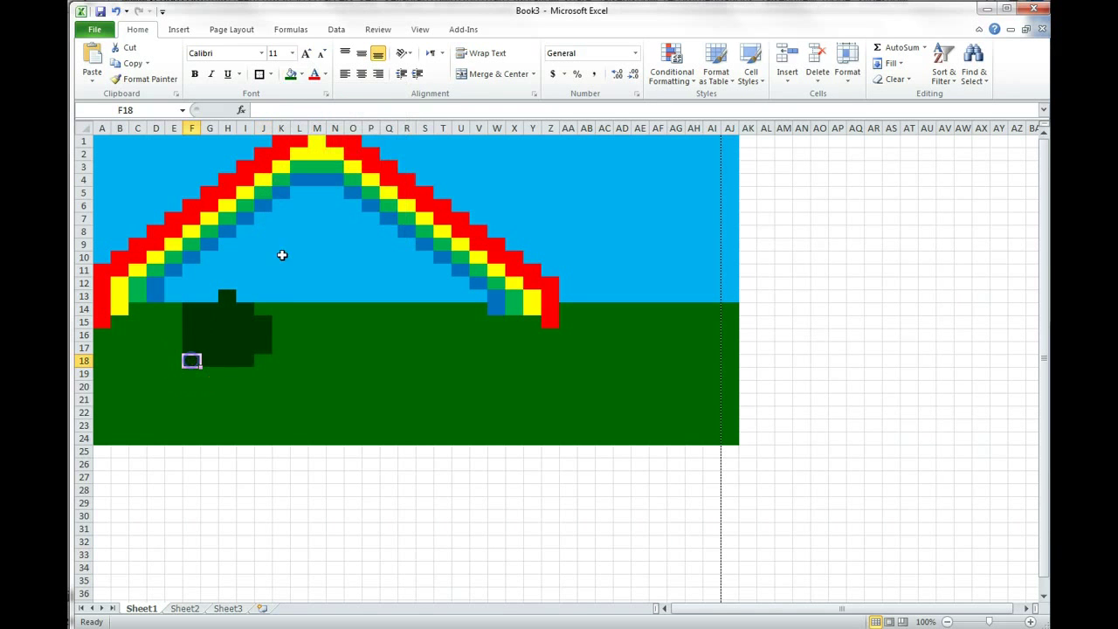
click(301, 74)
click(289, 206)
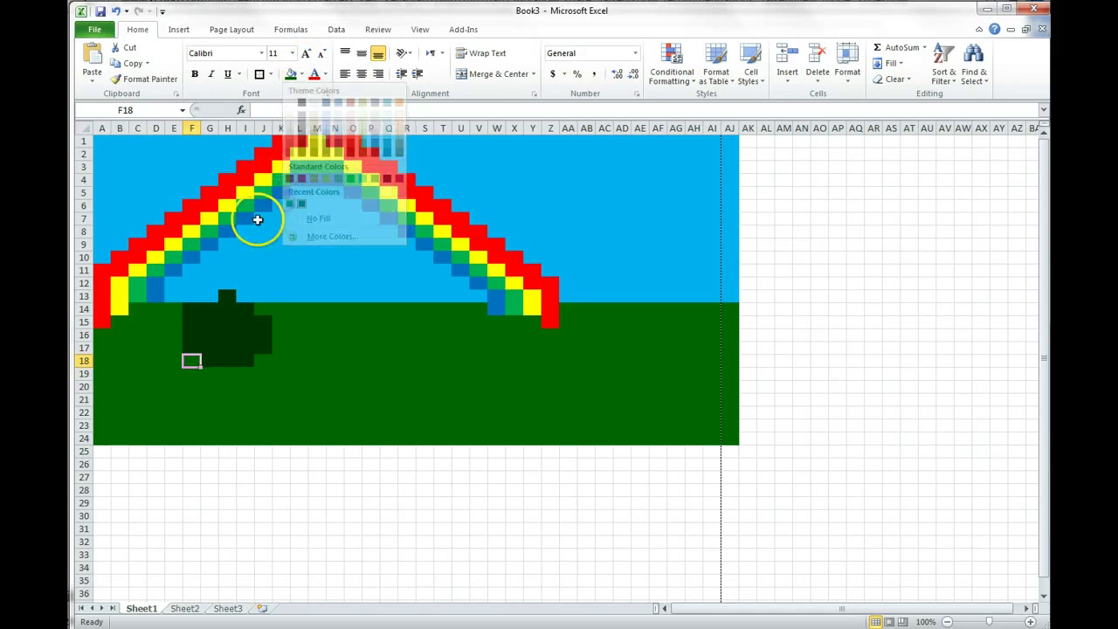
click(189, 309)
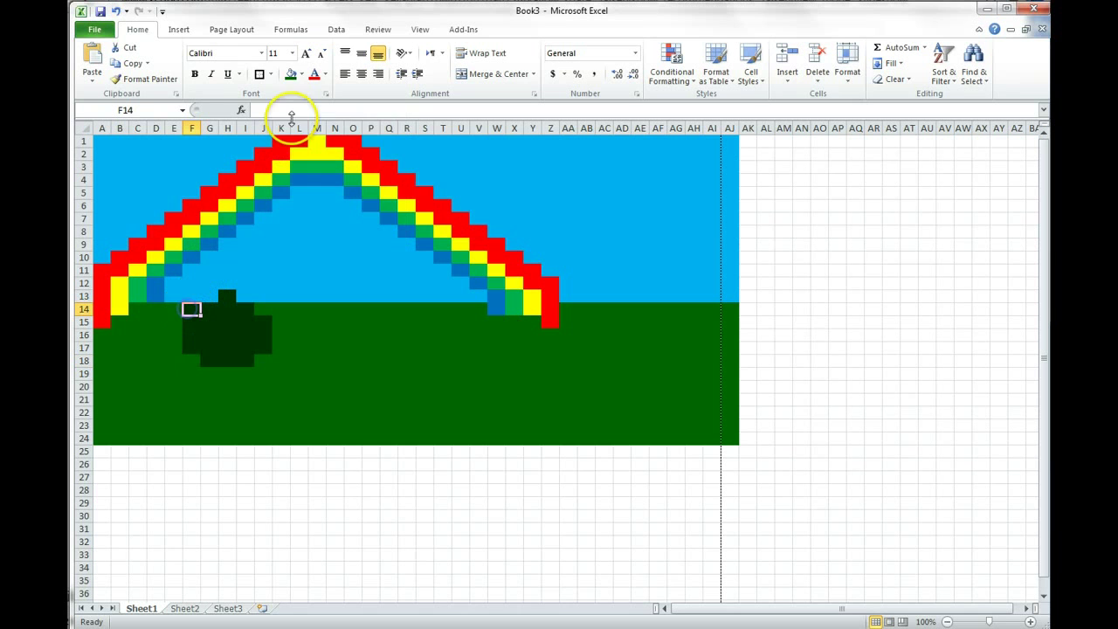
click(301, 75)
click(291, 204)
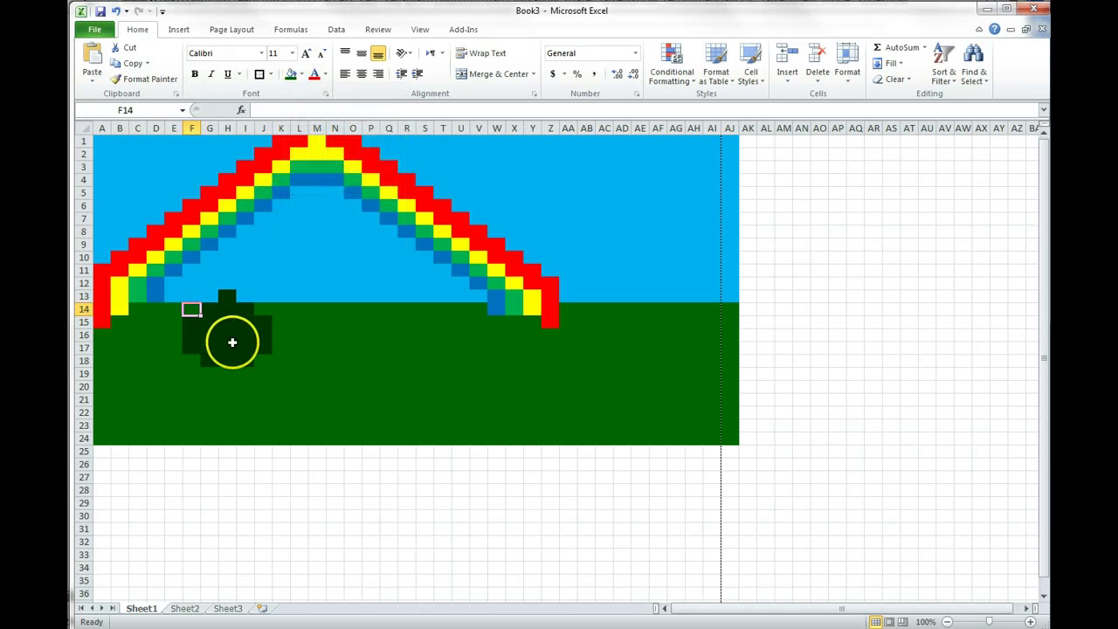
Fill the cells H19:H23 below the treetop with a dark brown from the additional standard colours as the trunk.
click(222, 371)
drag(222, 384, 225, 425)
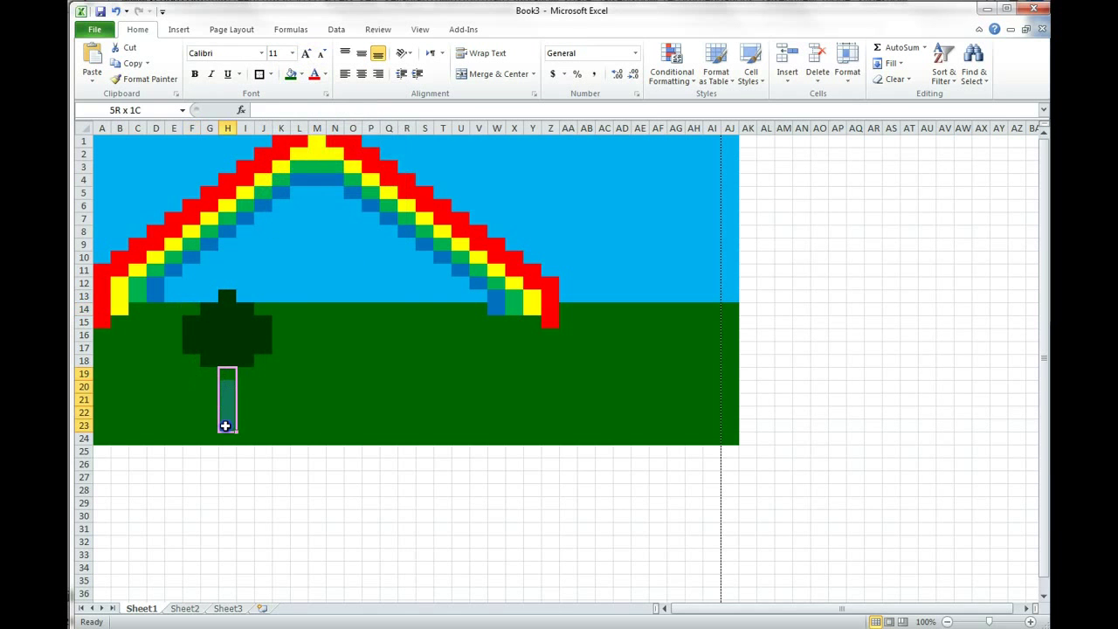
click(302, 75)
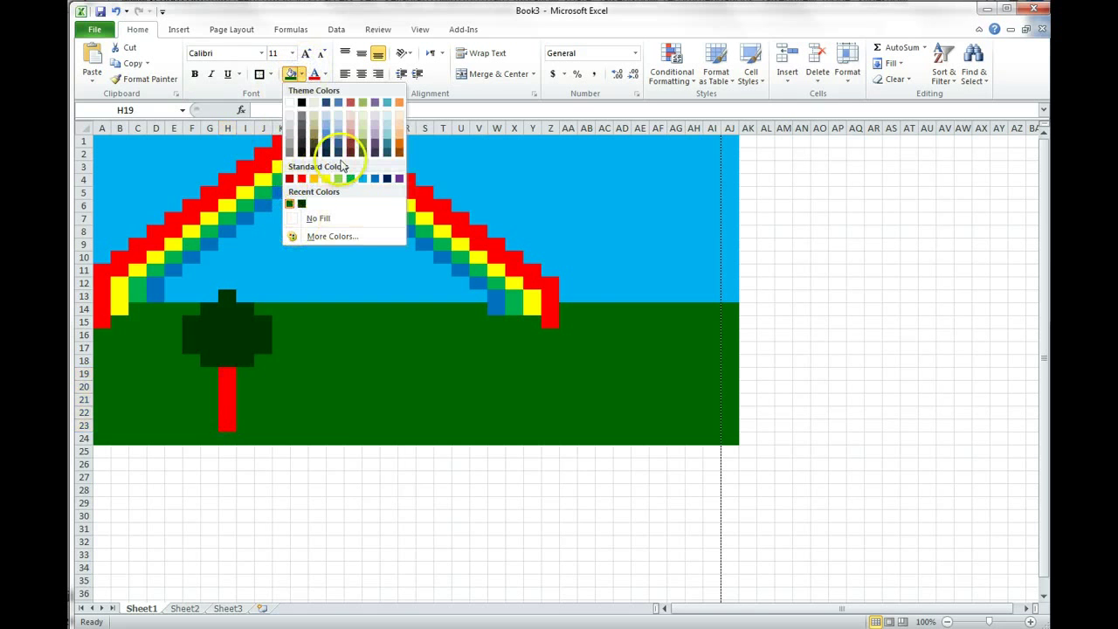
click(332, 237)
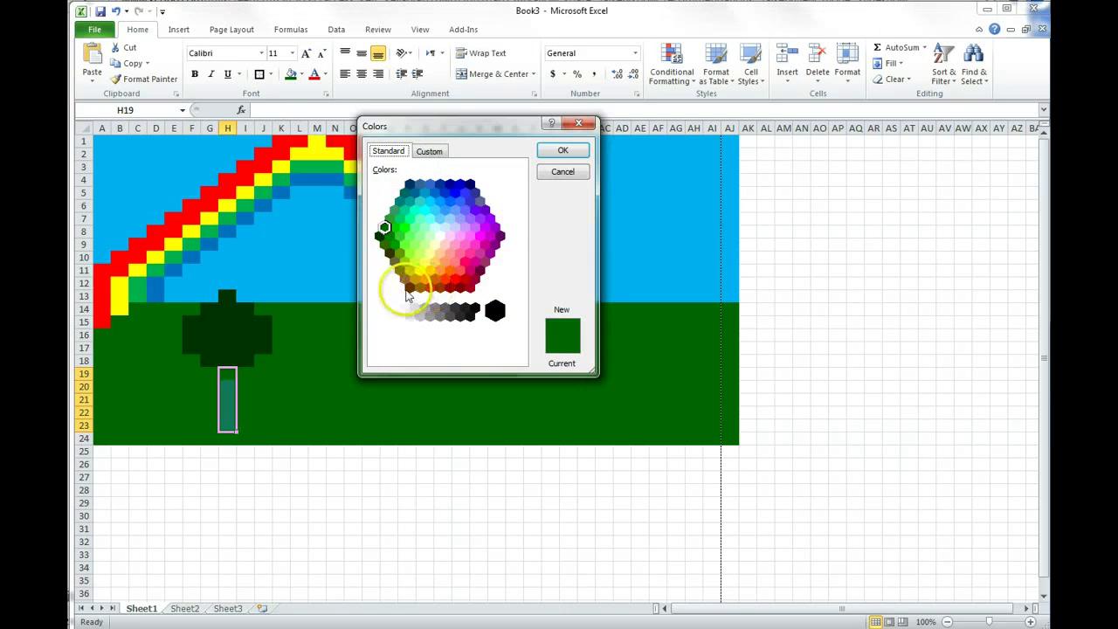
click(410, 287)
click(562, 150)
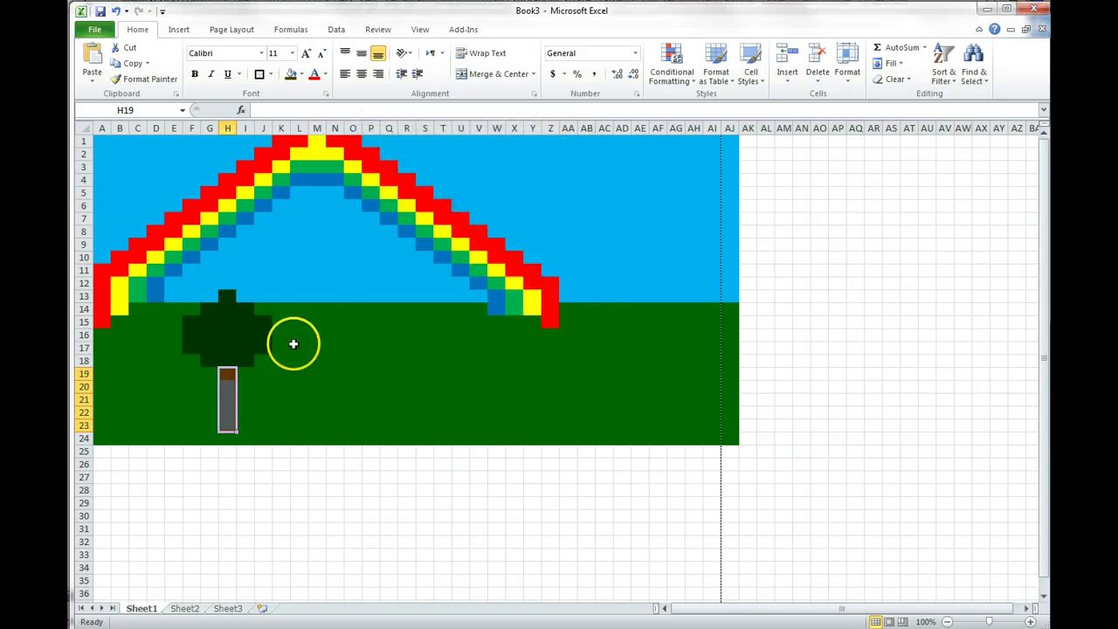
click(251, 322)
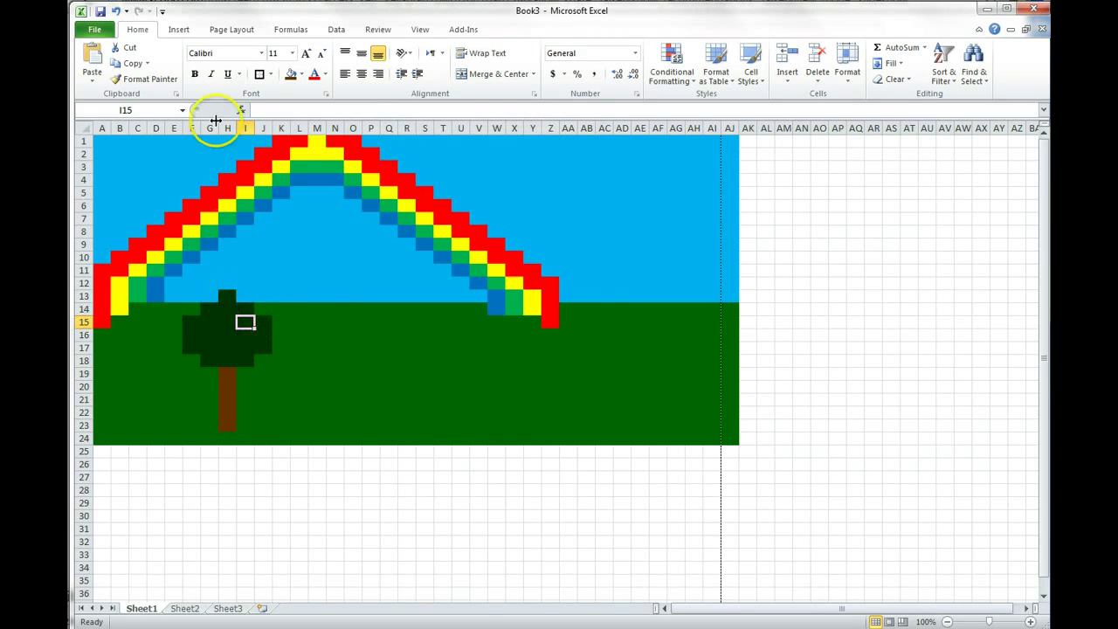
Insert a small oval about 0.17 inches high and wide near the treetop's upper left as an apple.
click(180, 30)
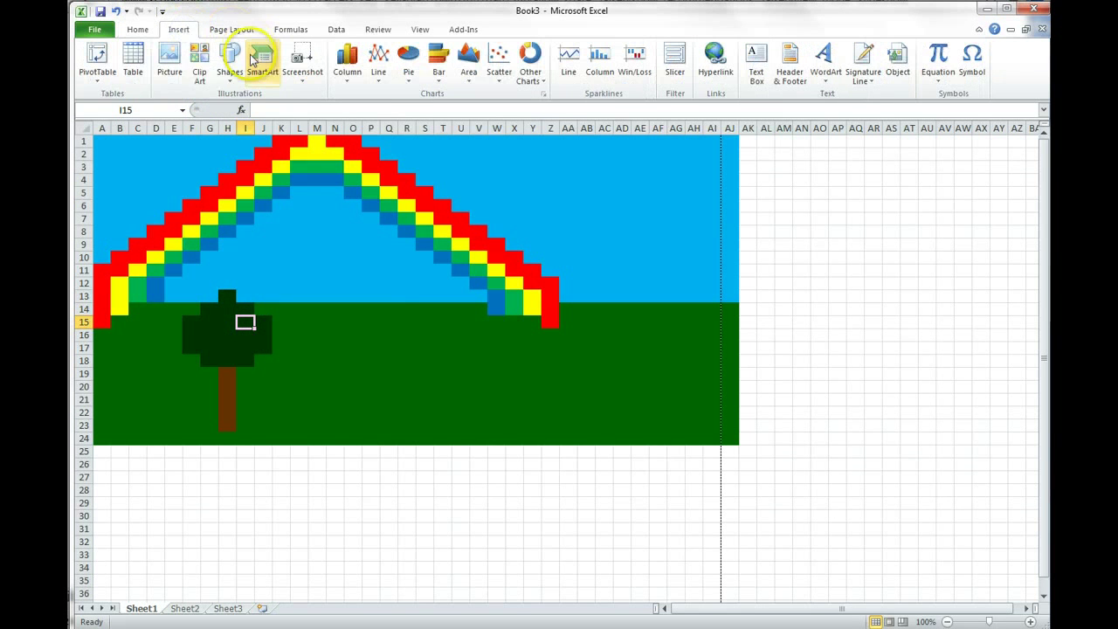
click(229, 63)
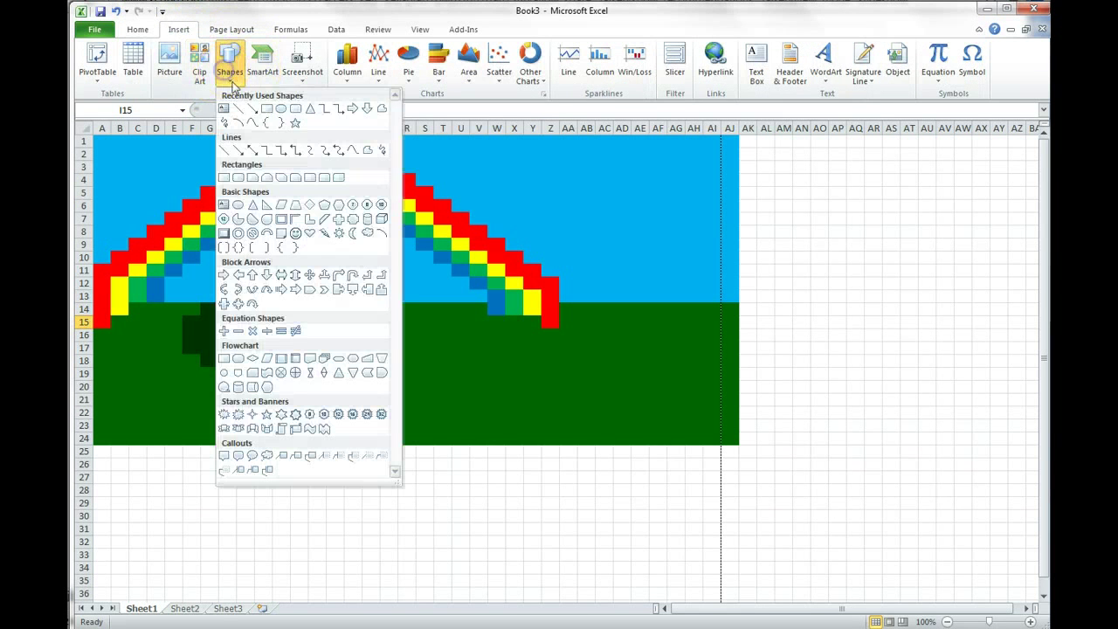
click(280, 111)
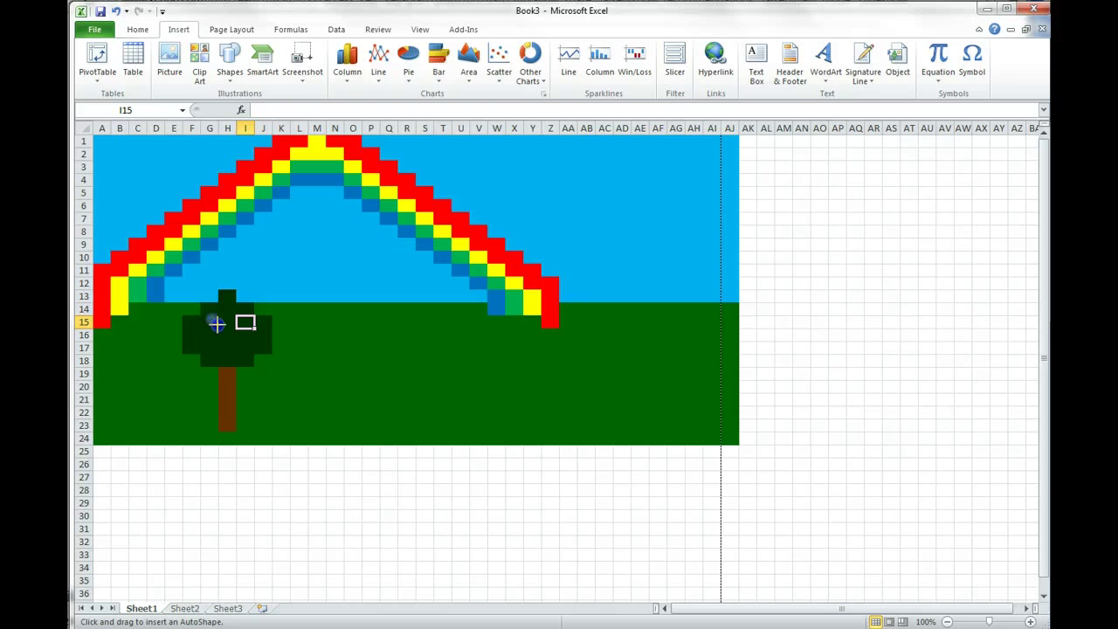
drag(216, 323, 205, 312)
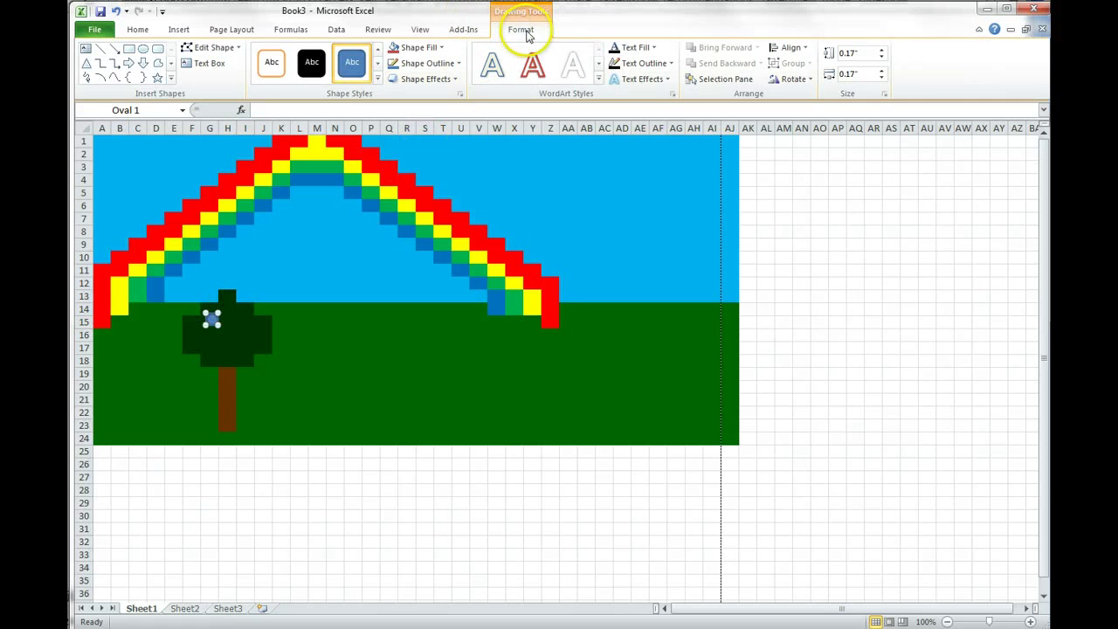
Give the small oval on the treetop a standard red fill and a matching red outline.
click(439, 49)
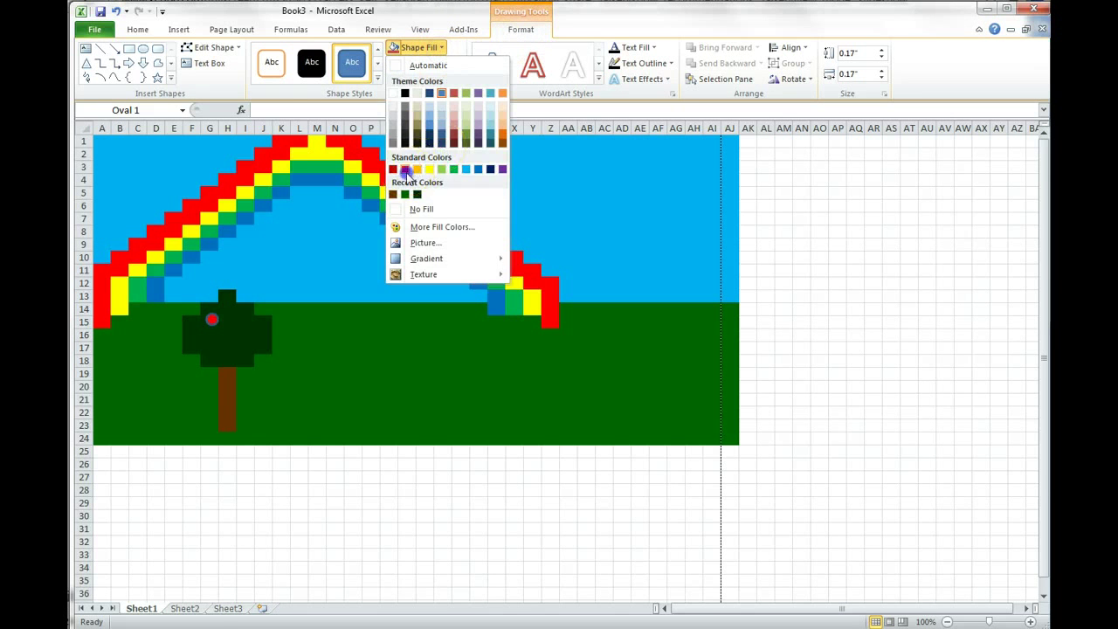
click(404, 169)
click(427, 63)
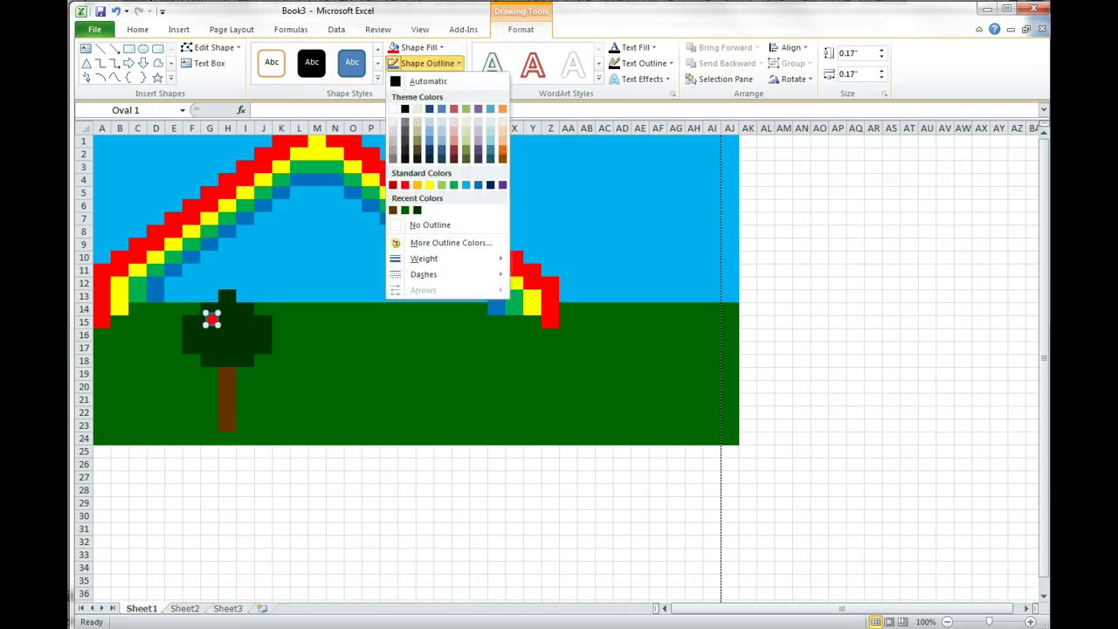
click(398, 184)
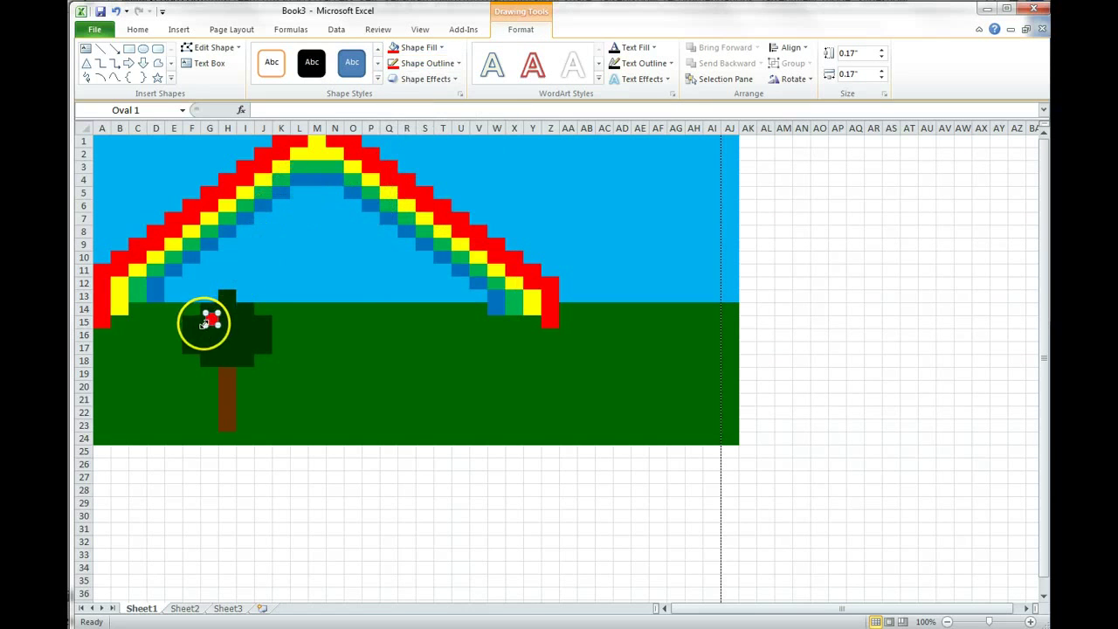
click(237, 352)
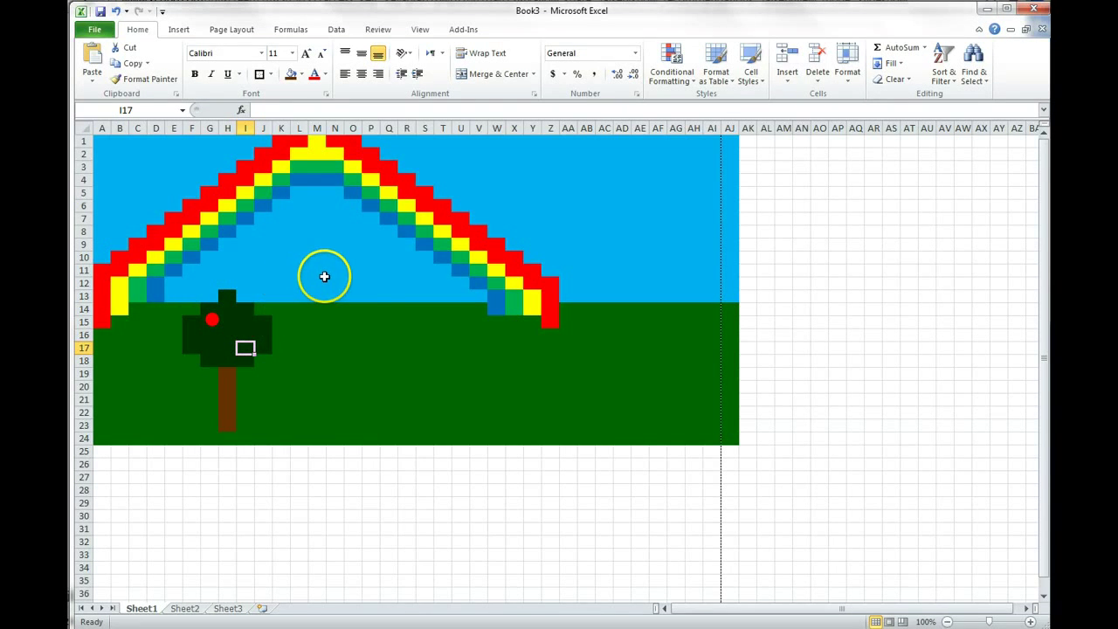
Fill cells P13:Q13, just above the grass, with a near-black theme shade.
drag(361, 299, 387, 298)
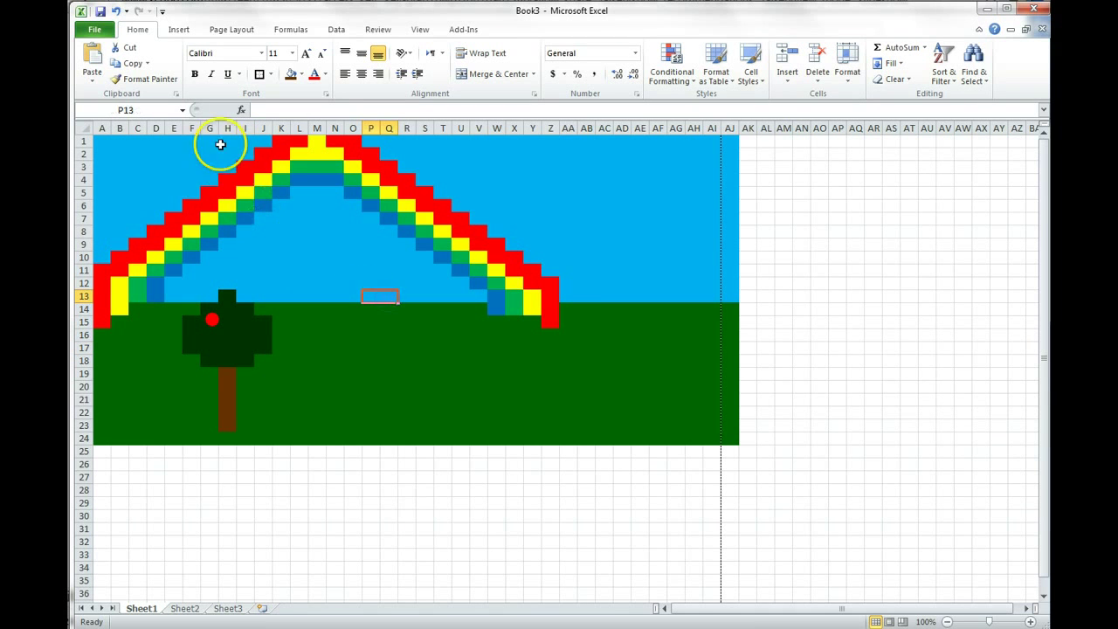
click(301, 74)
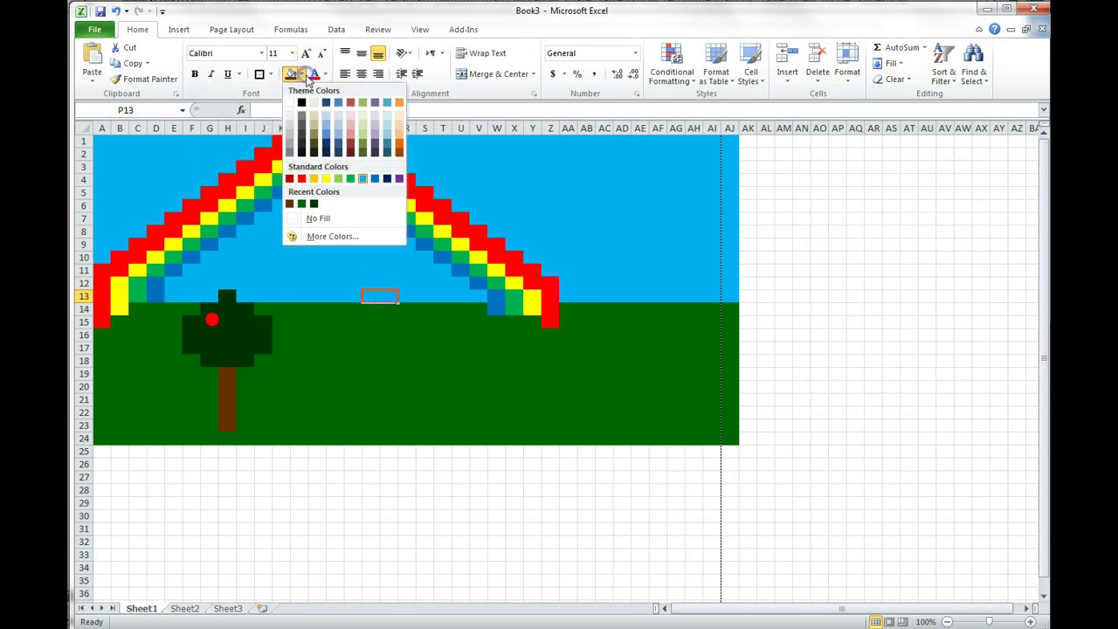
click(303, 149)
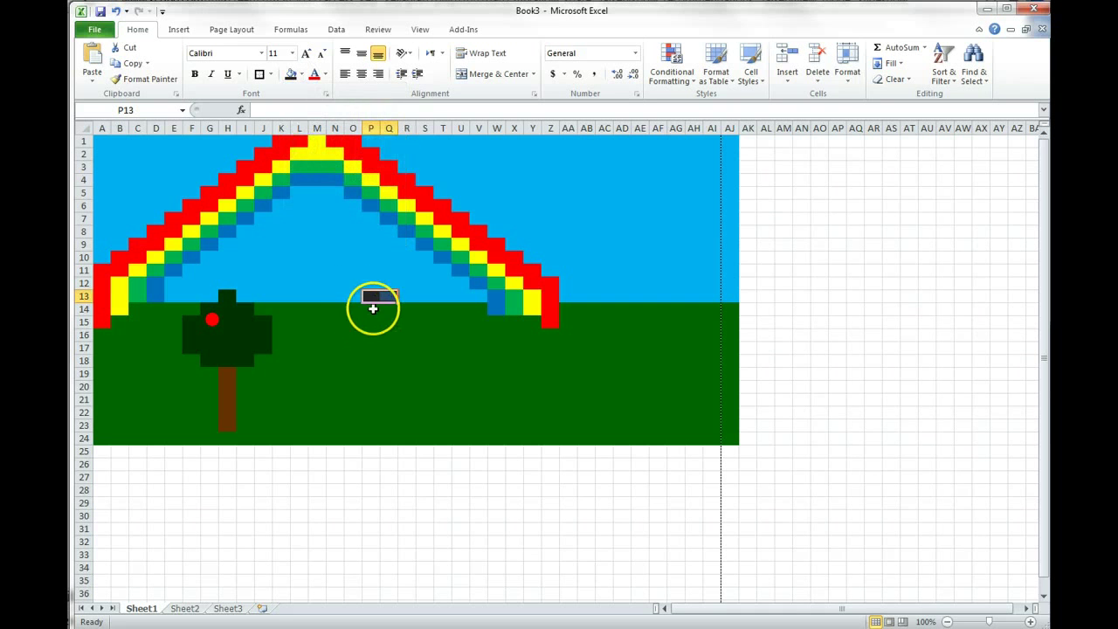
drag(377, 313, 377, 305)
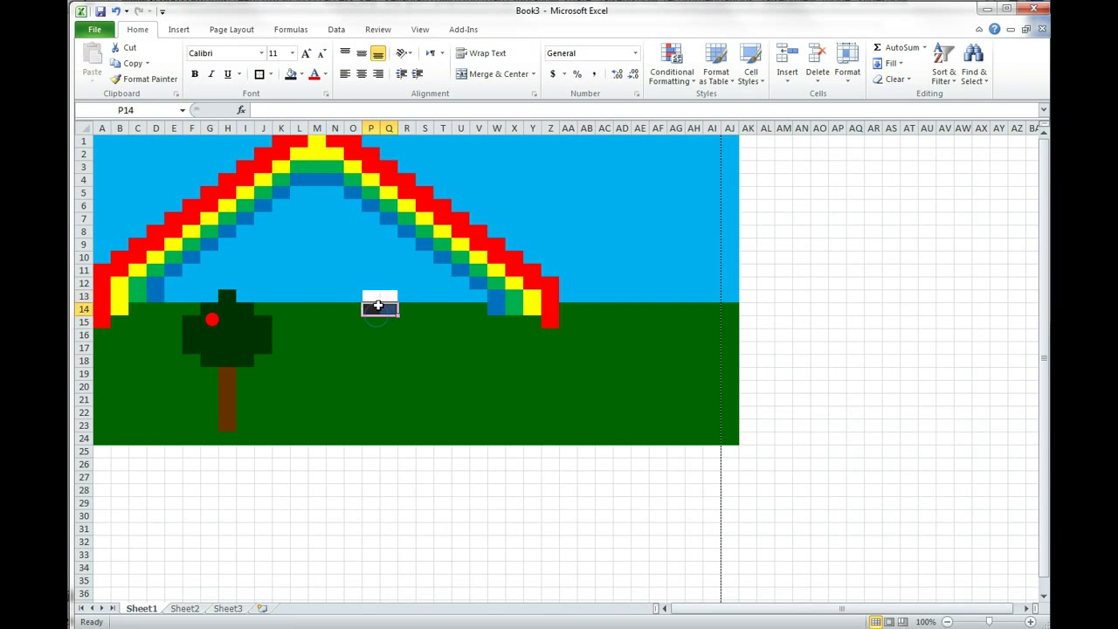
key(ctrl+z)
click(369, 305)
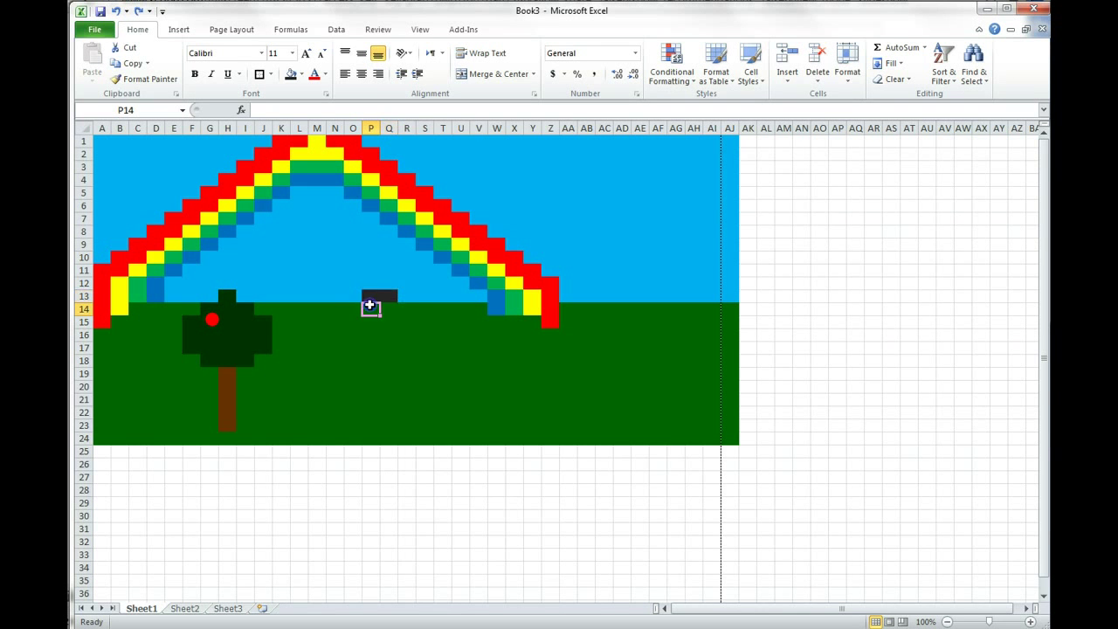
drag(355, 312, 354, 333)
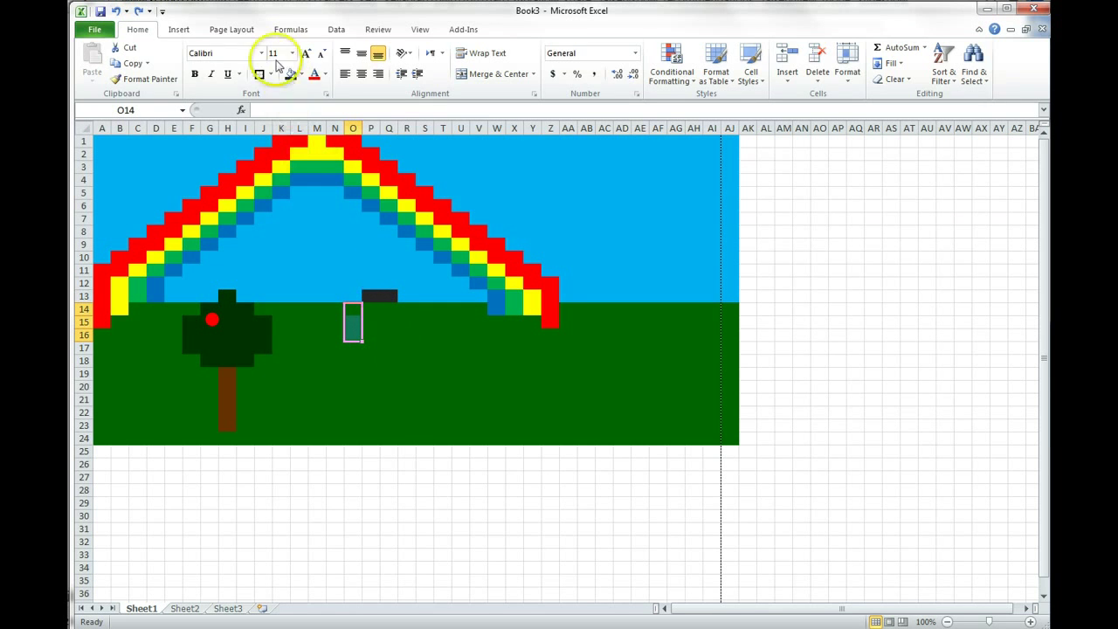
Draw a closed freeform loop with the Curve shape below the dark cells P13:Q13, sized about 0.29 inches high and 0.59 inches wide.
click(178, 30)
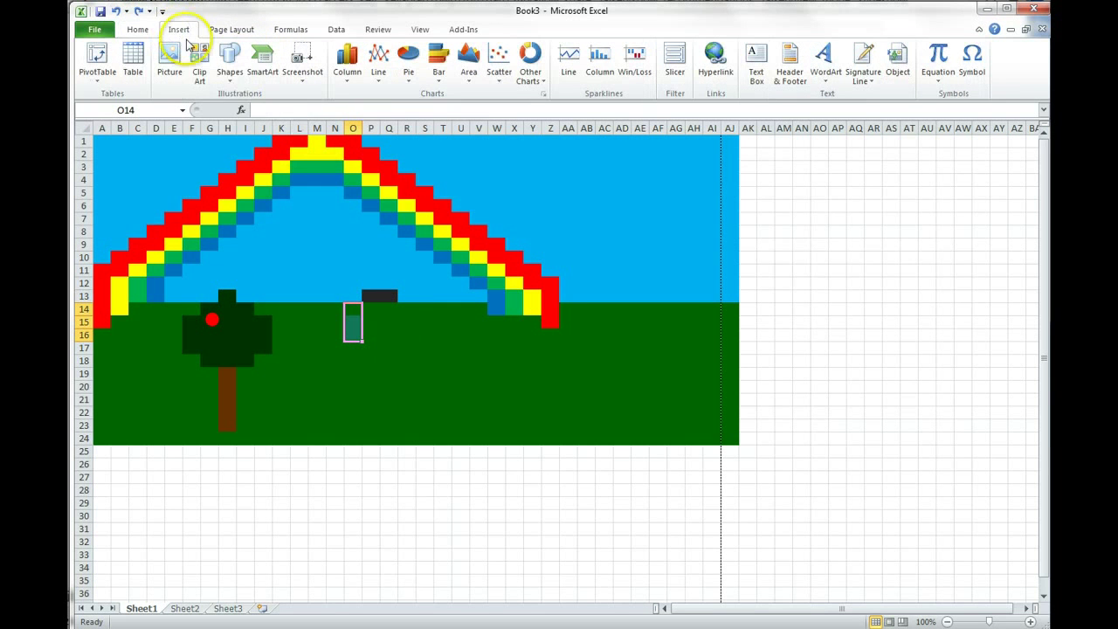
click(230, 61)
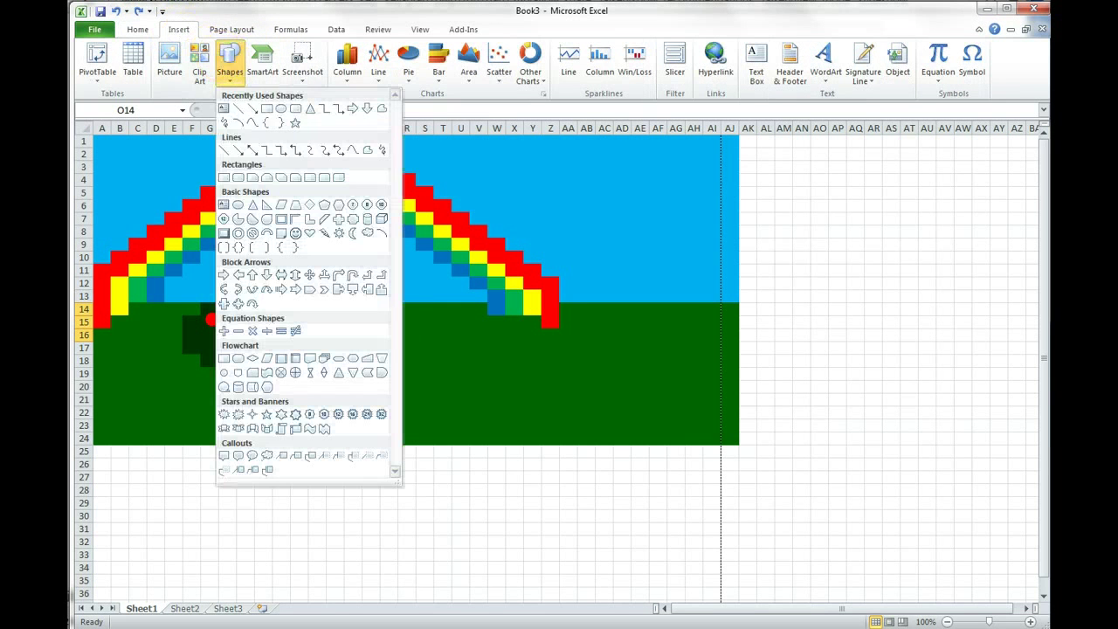
click(255, 126)
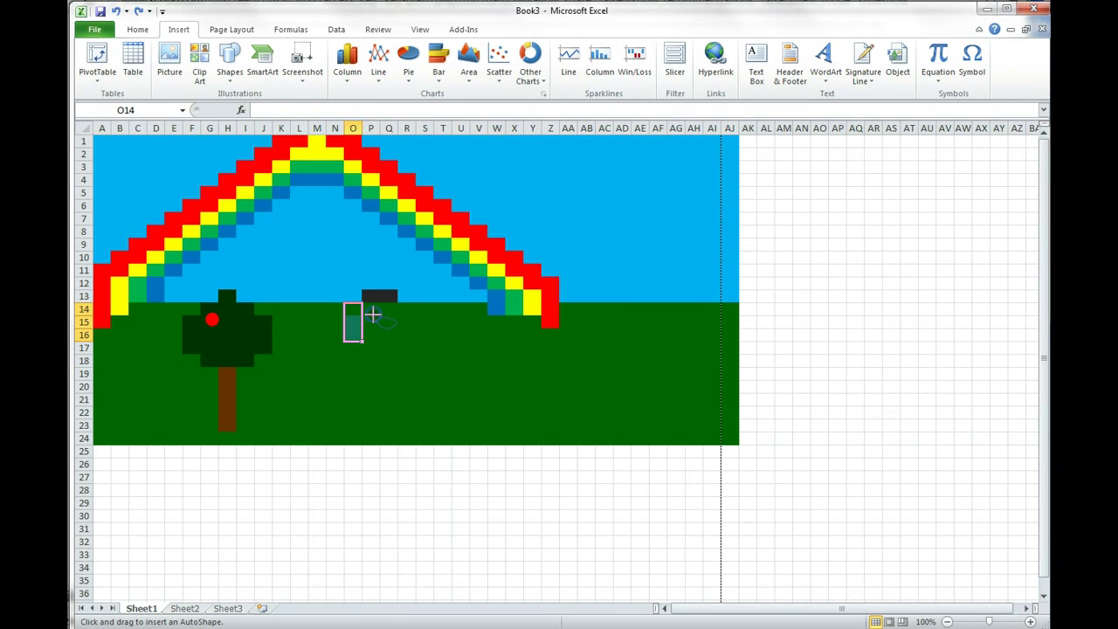
double_click(377, 316)
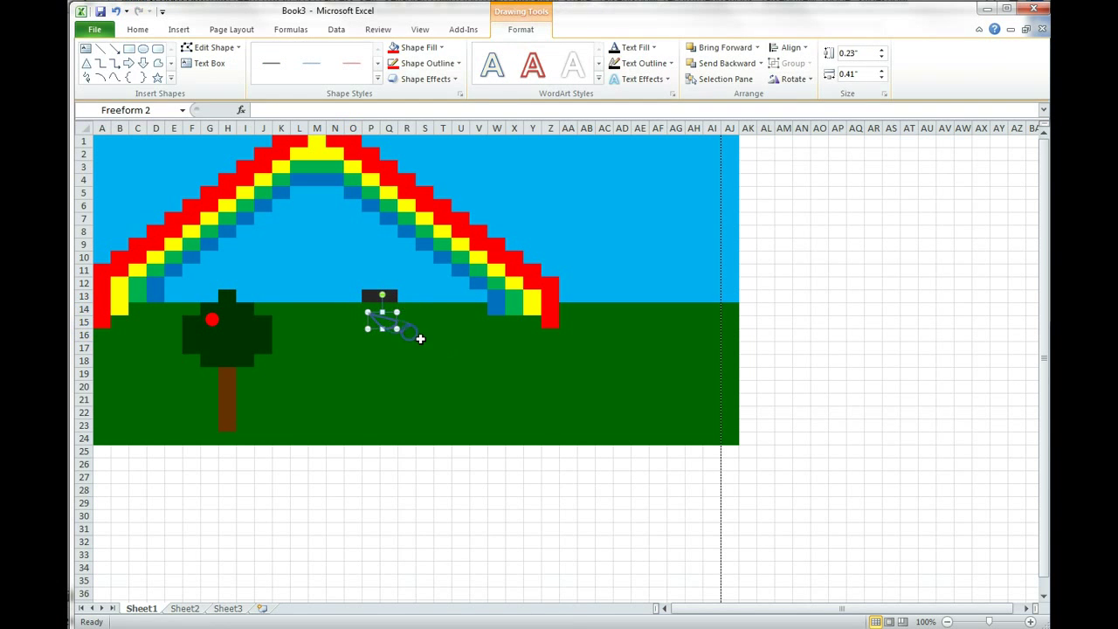
drag(420, 338, 411, 333)
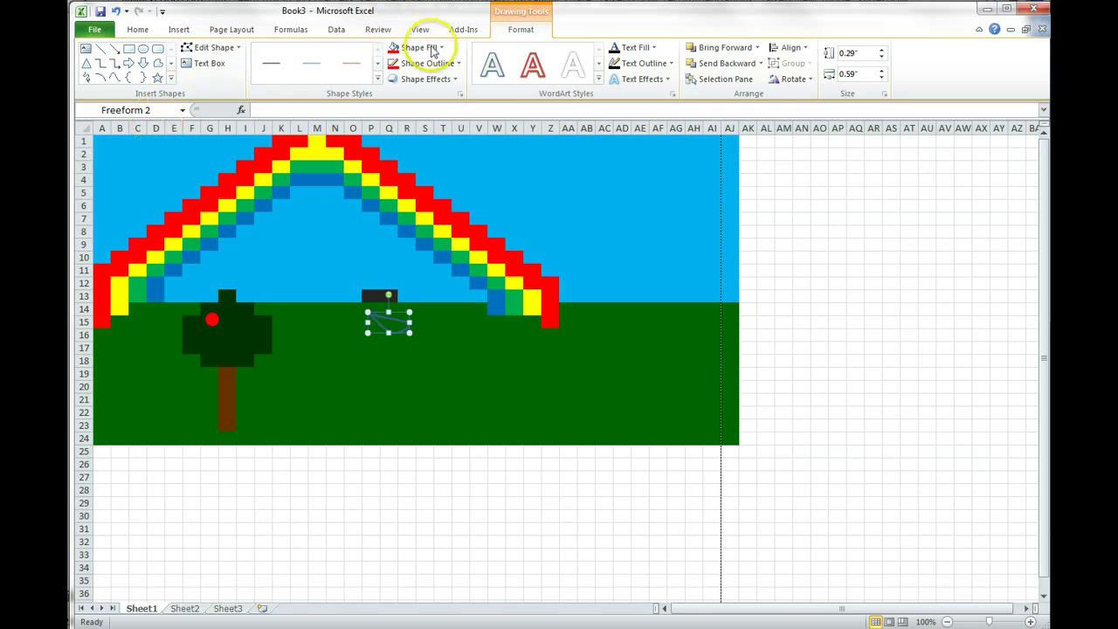
Give the freeform loop a dark outline and shrink it to about 0.25 inches high and 0.49 inches wide.
click(427, 62)
click(425, 227)
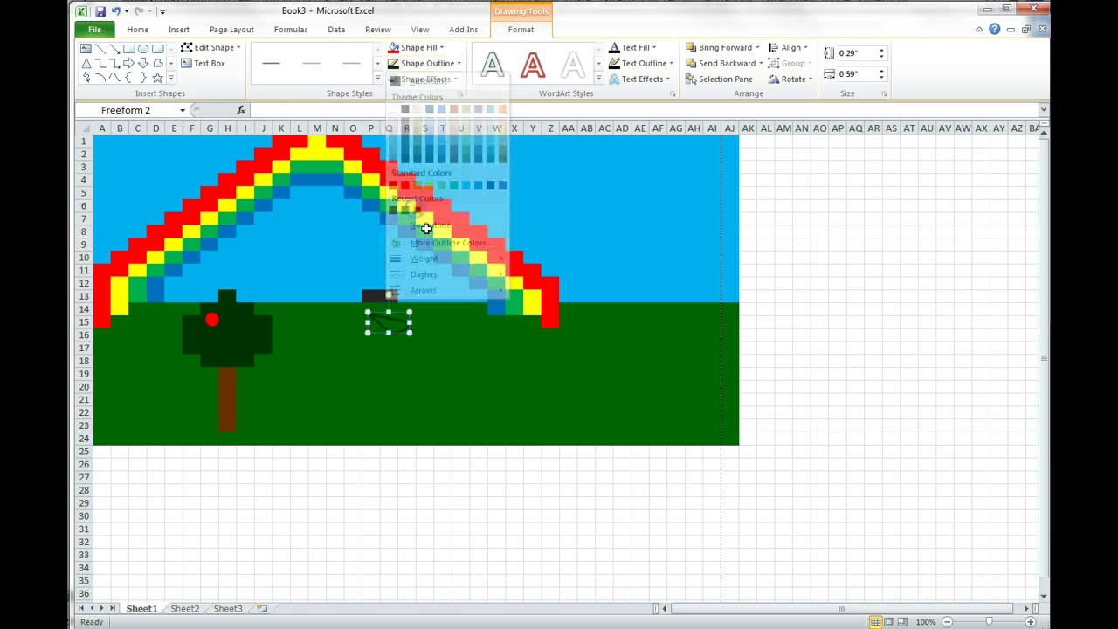
click(399, 317)
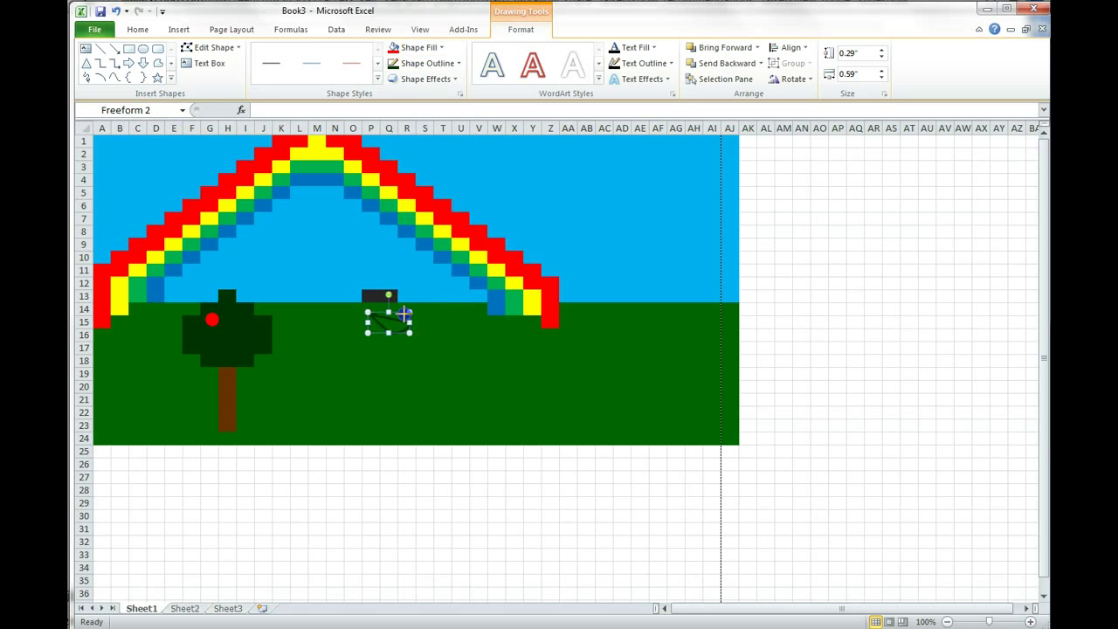
drag(409, 311, 401, 316)
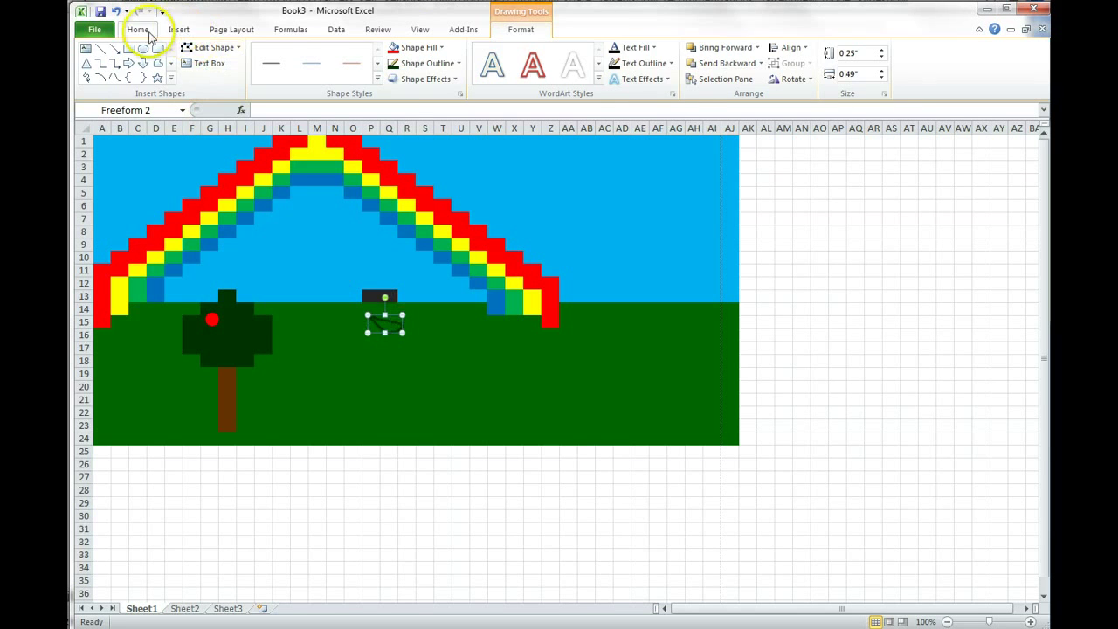
click(116, 11)
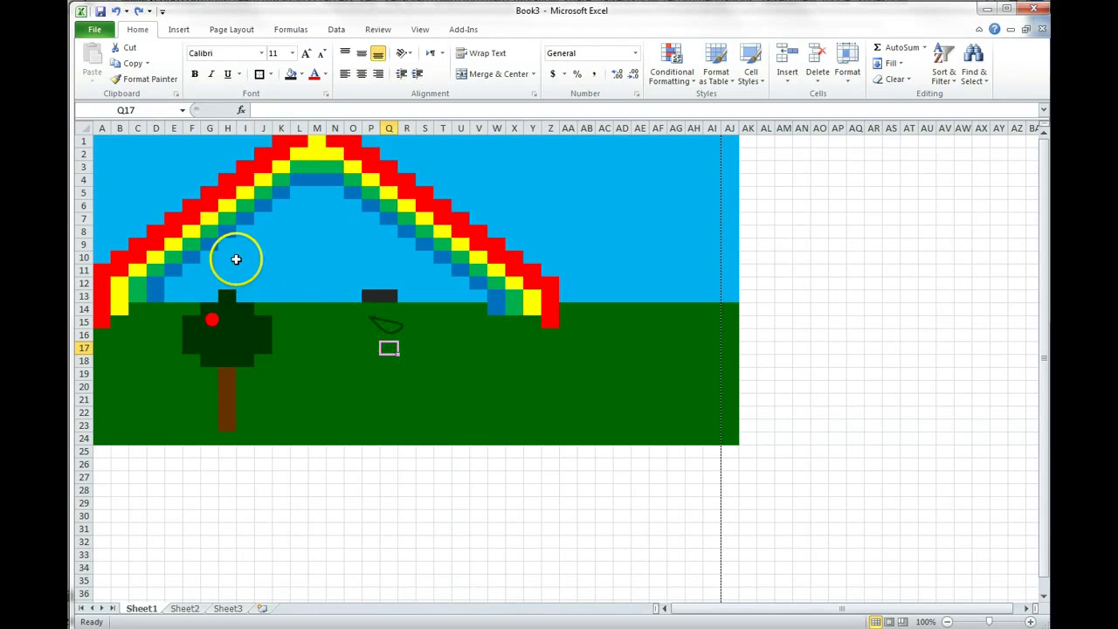
Insert a cloud shape about 0.47 inches high and 0.9 inches wide in the sky left of the rainbow, around B2:E4.
click(189, 32)
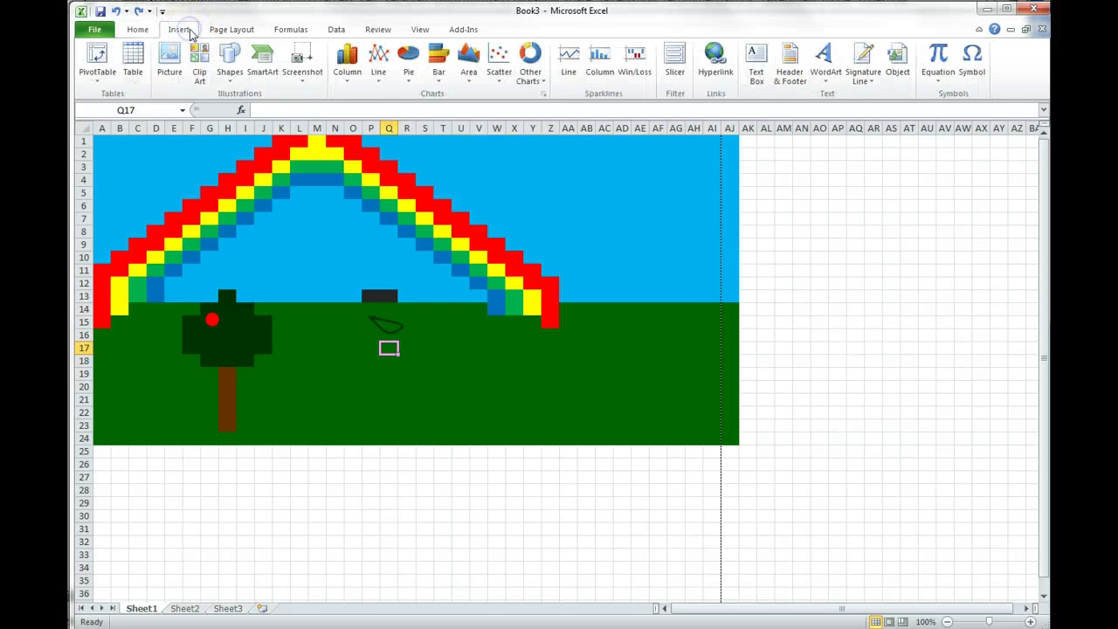
click(224, 61)
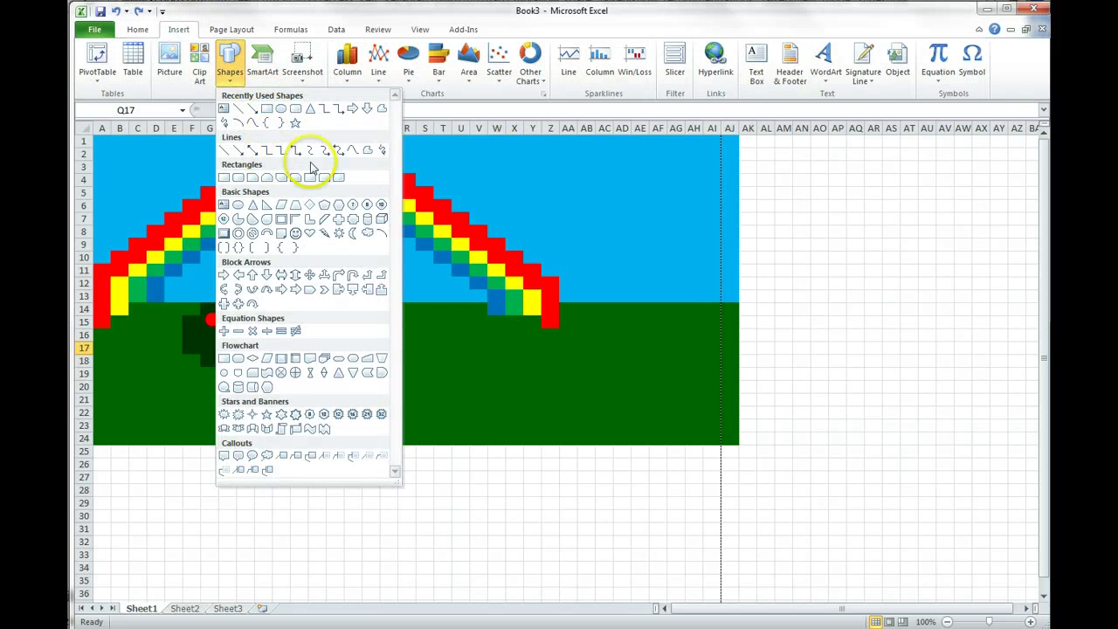
click(371, 236)
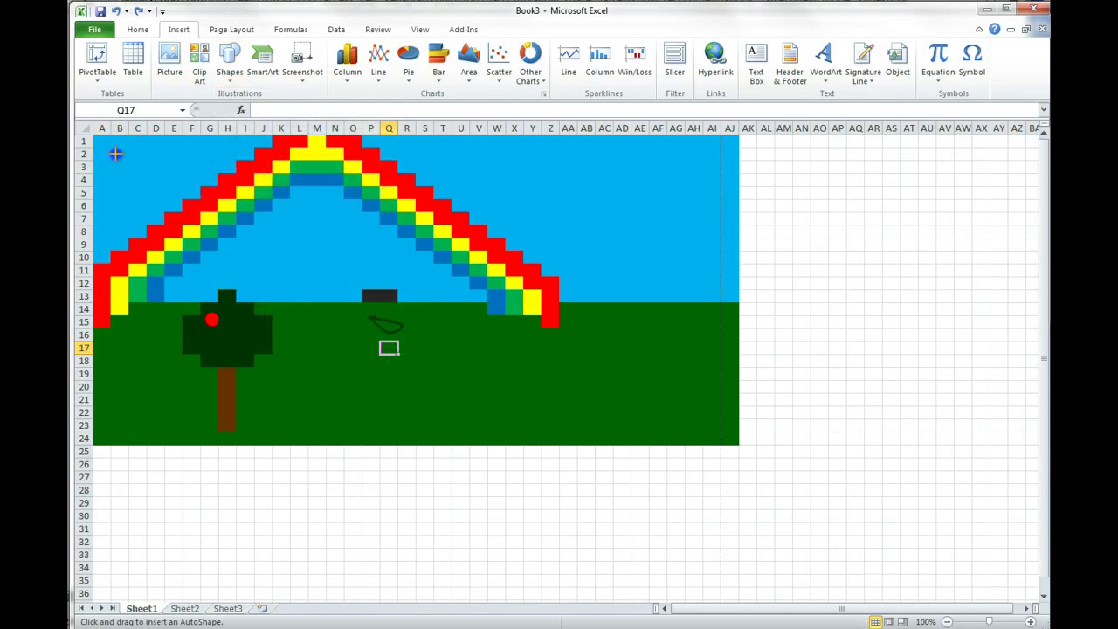
drag(113, 150, 175, 184)
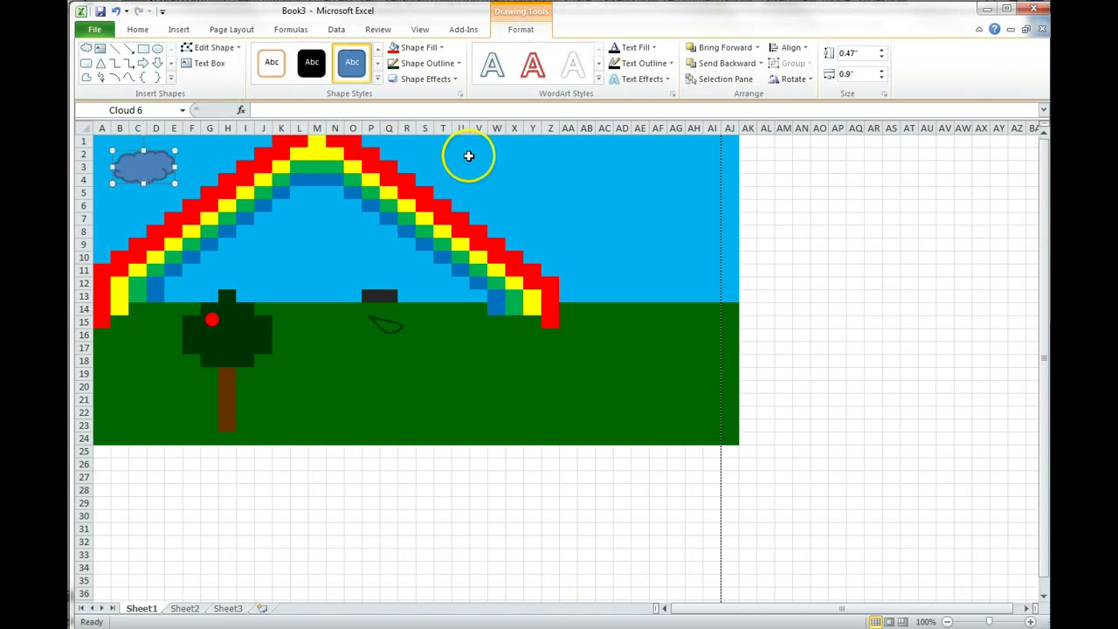
Insert another cloud shape about 0.63 inches high and 0.99 inches wide in the sky right of the rainbow, around W3:Z5.
click(180, 30)
click(228, 57)
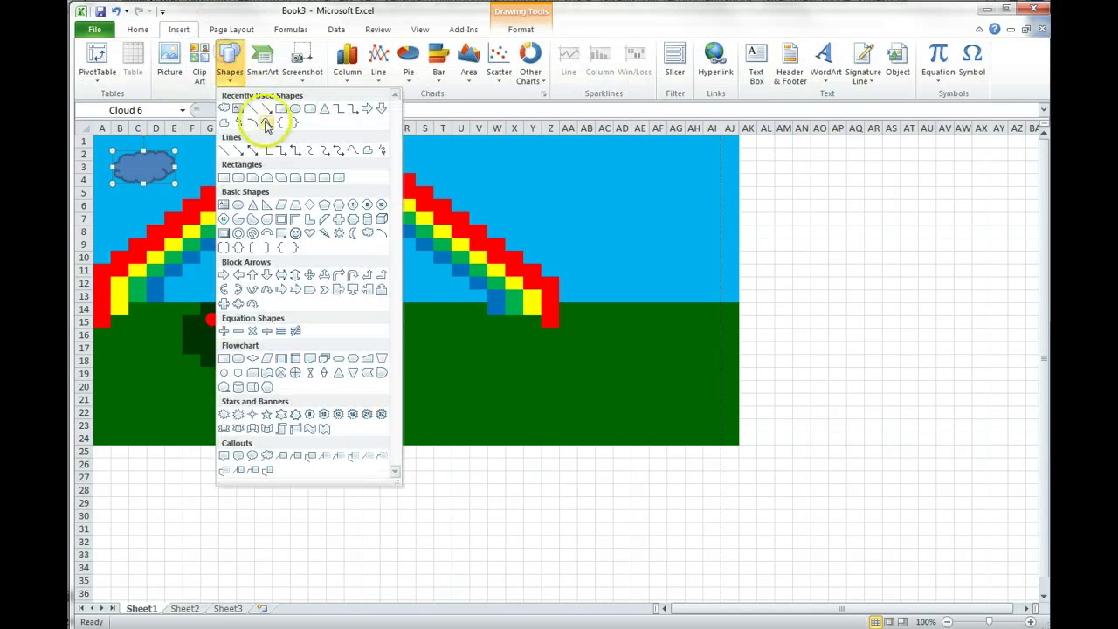
click(224, 107)
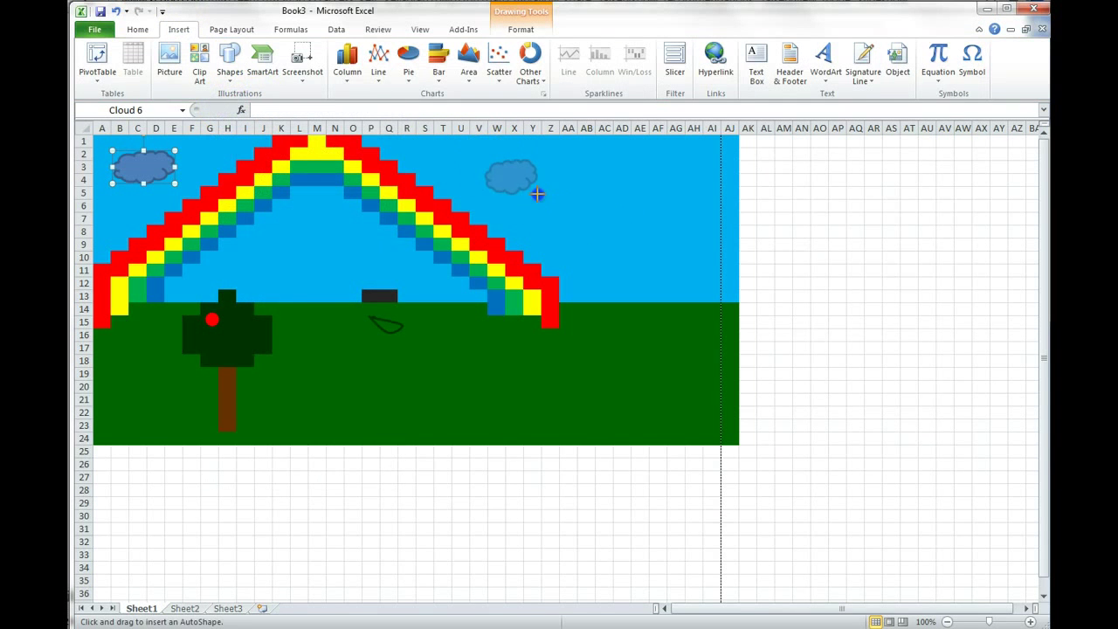
drag(552, 202, 554, 203)
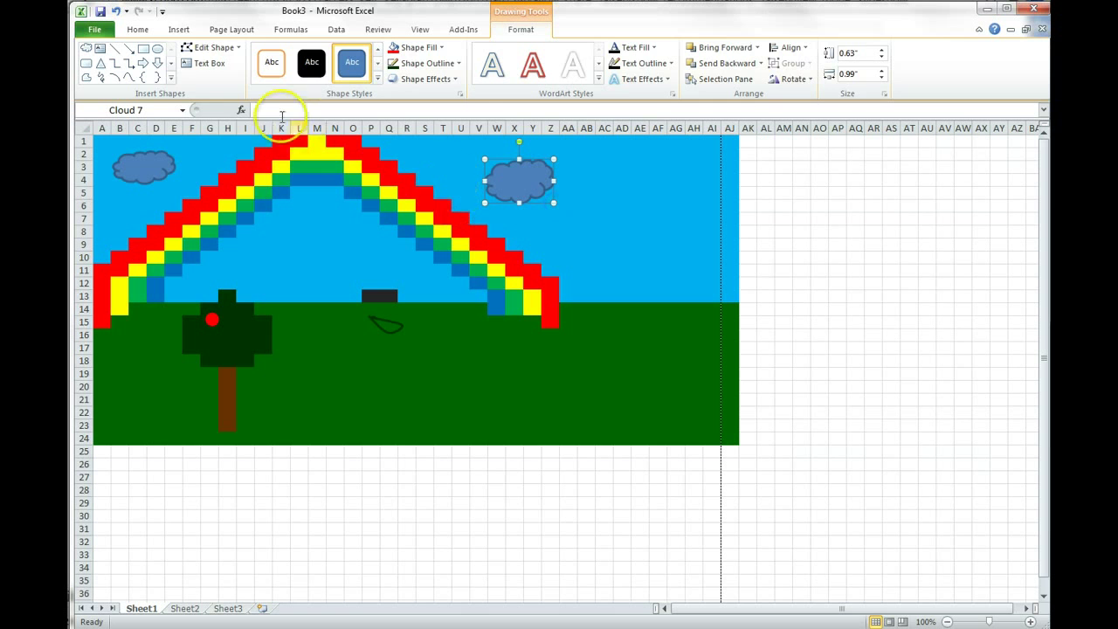
Insert a lightning bolt shape about 0.23 inches high and 0.4 inches wide on the cloud left of the rainbow.
click(191, 33)
click(229, 61)
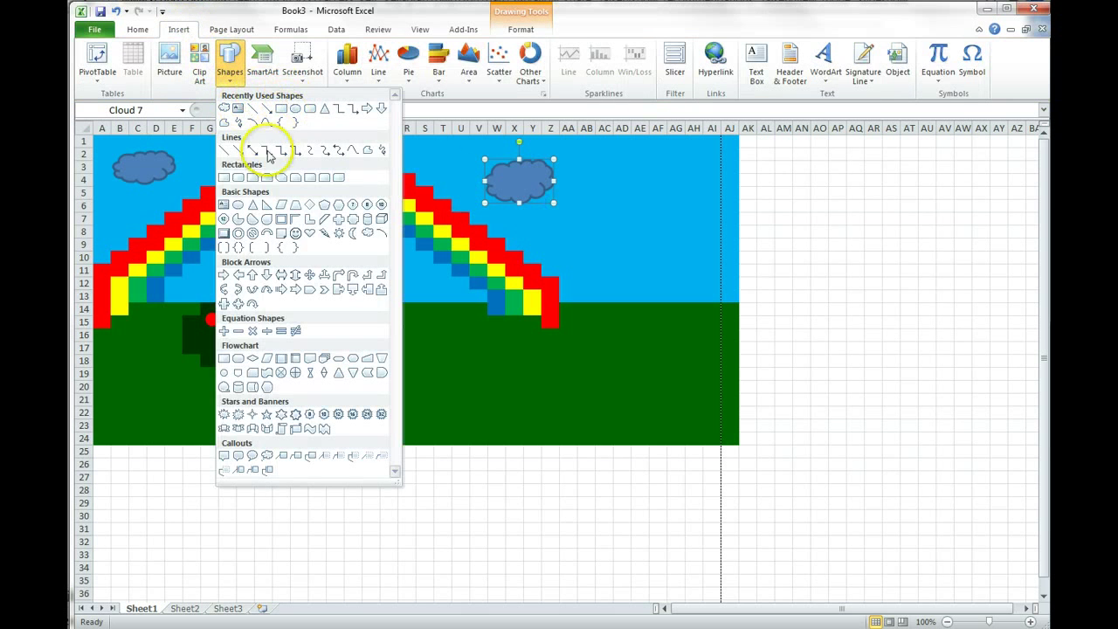
click(324, 233)
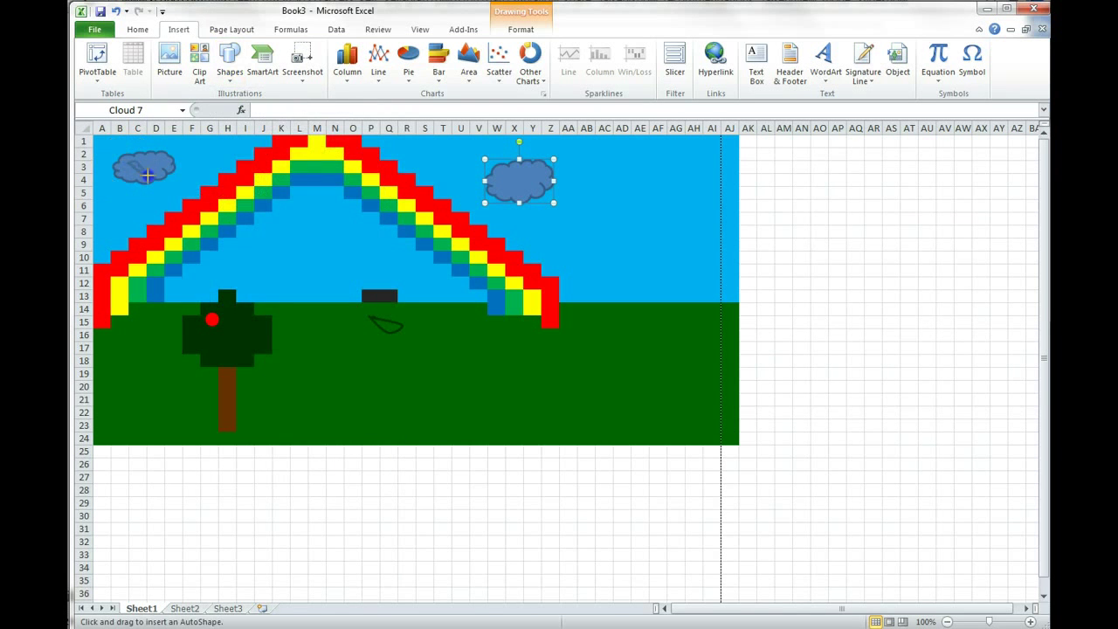
drag(128, 159, 155, 178)
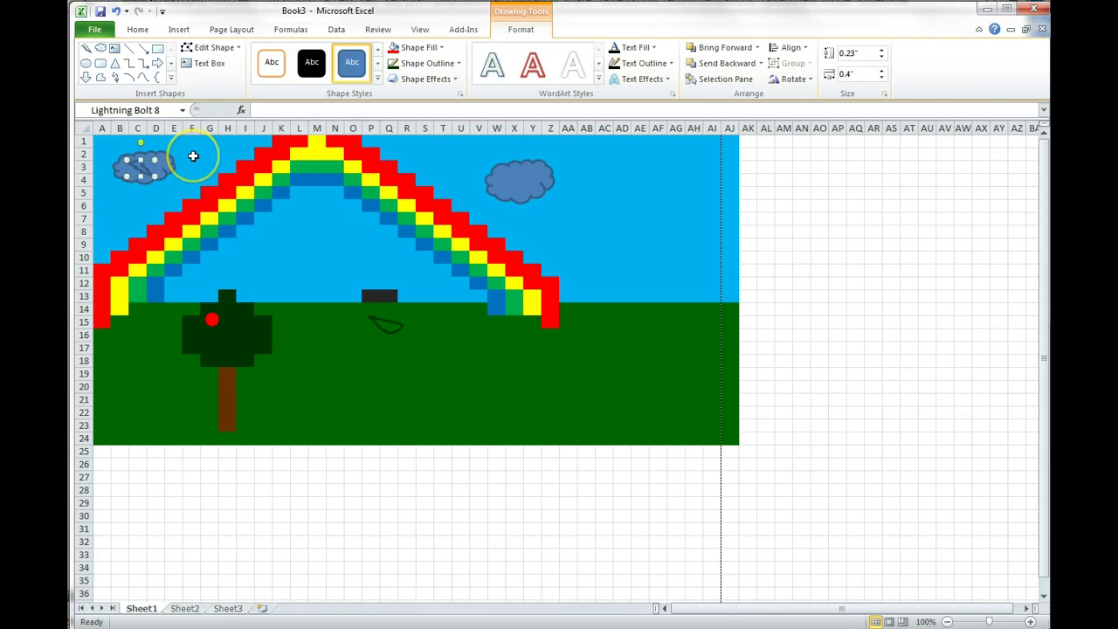
Insert a sun shape about 1.16 inches high and 1.41 inches wide in the sky right of the rainbow, around AB6:AH12.
click(178, 29)
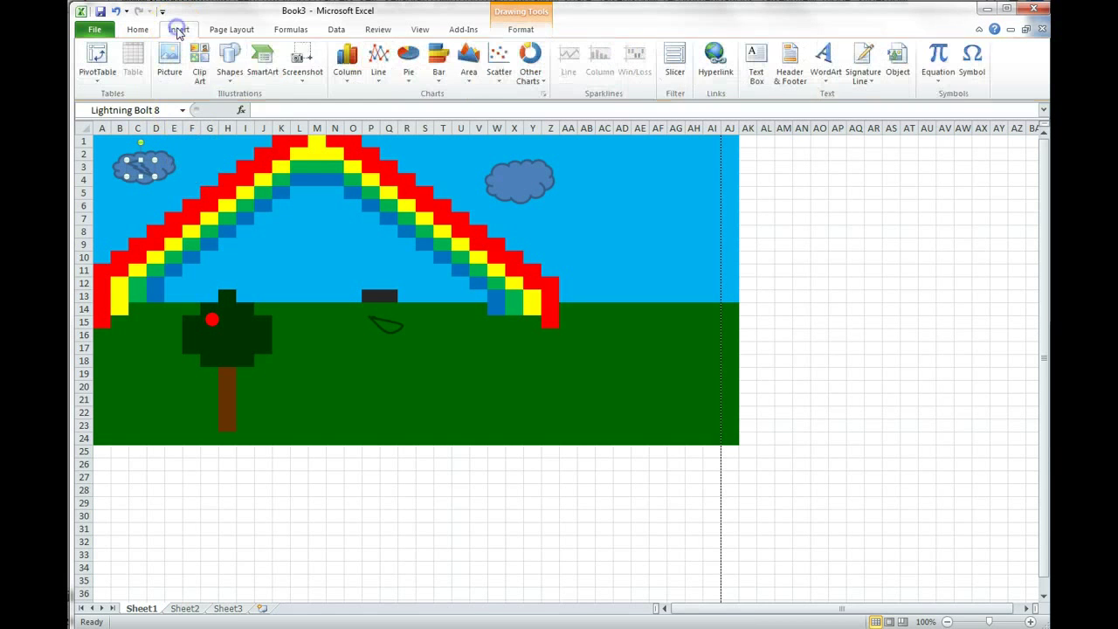
click(228, 70)
click(341, 231)
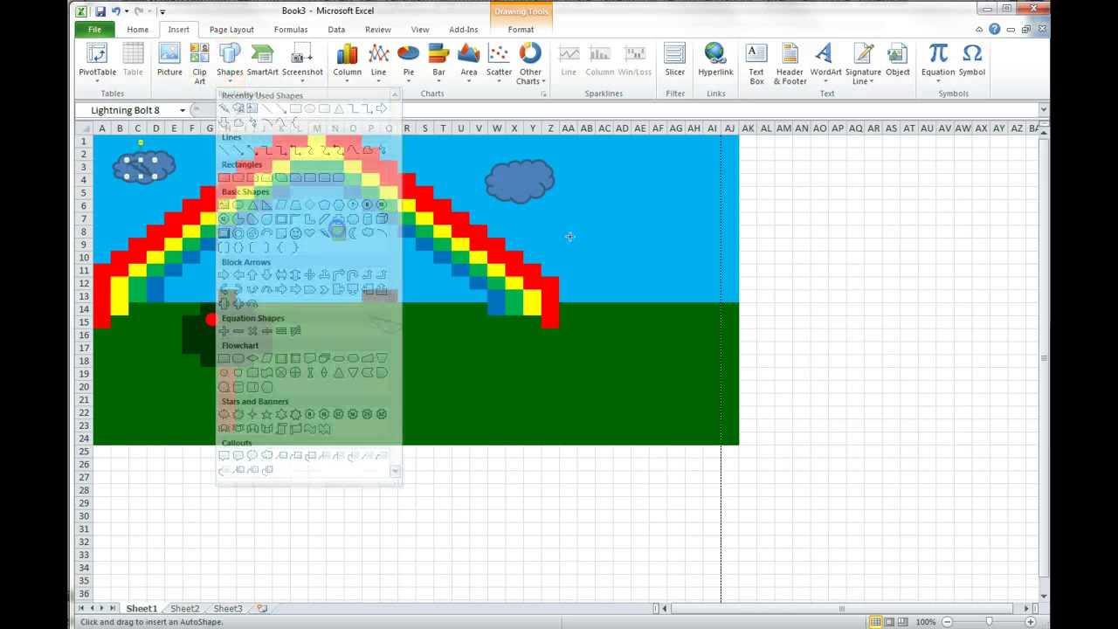
drag(595, 200, 687, 283)
click(622, 228)
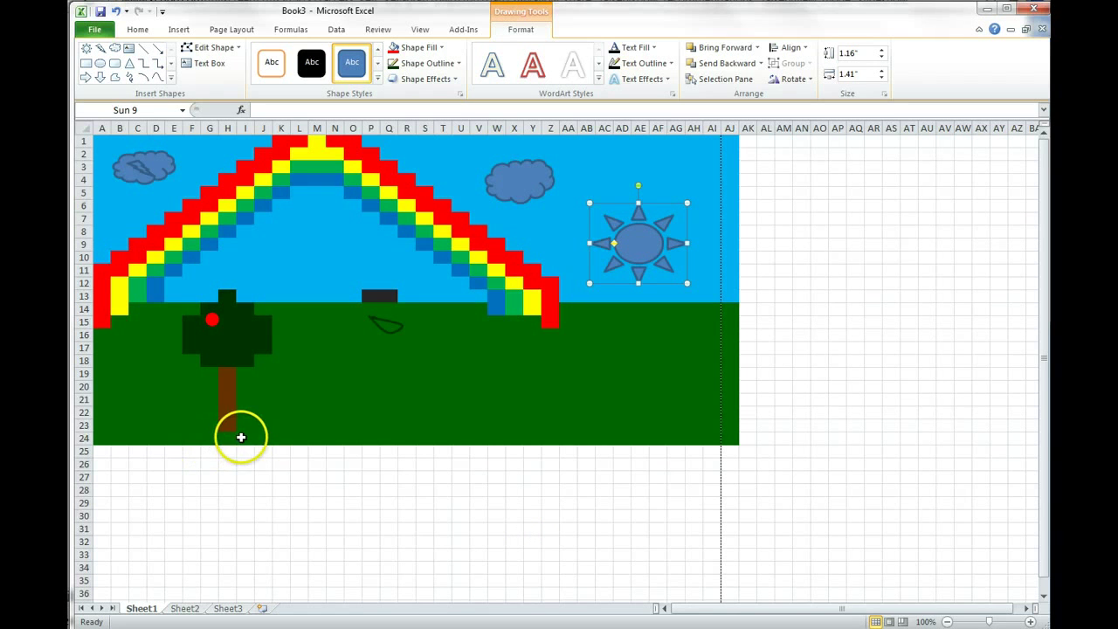
Fill the range A25:AJ29 below the grass with the near-black colour used in P13:Q13 to make a road.
click(103, 451)
mouse_move(141, 450)
mouse_down()
mouse_move(646, 456)
mouse_move(709, 468)
mouse_move(727, 503)
mouse_up()
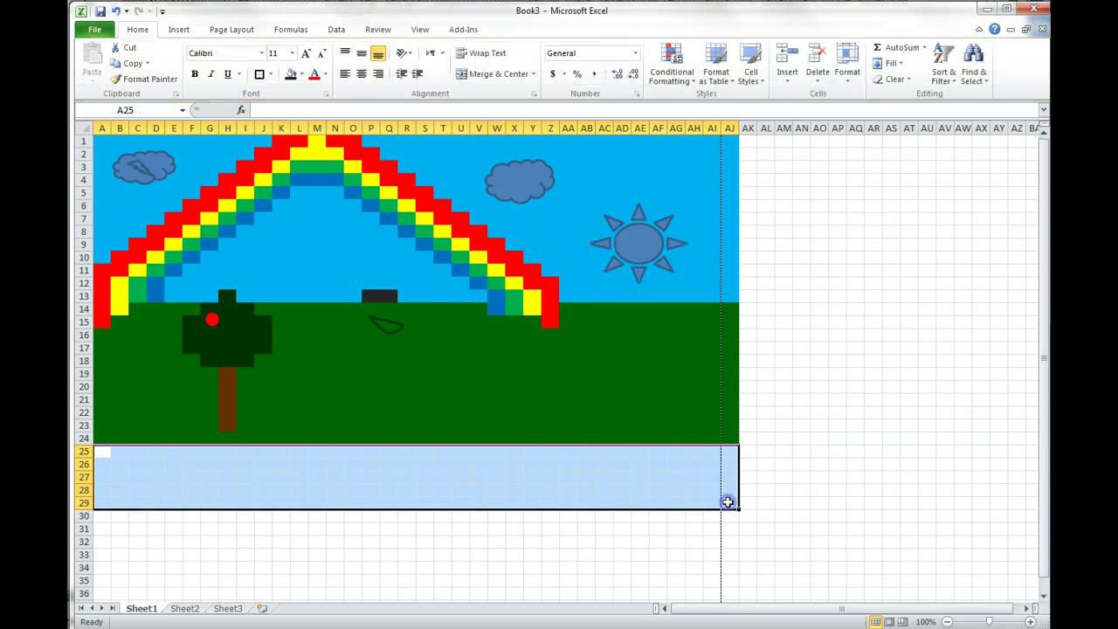
click(300, 74)
click(333, 96)
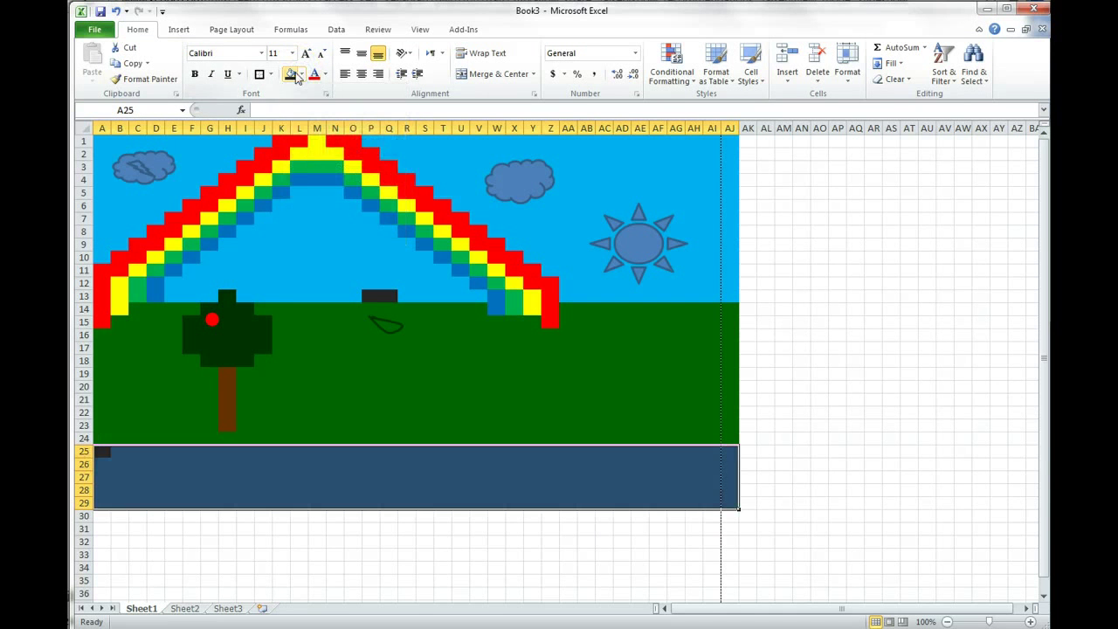
click(173, 464)
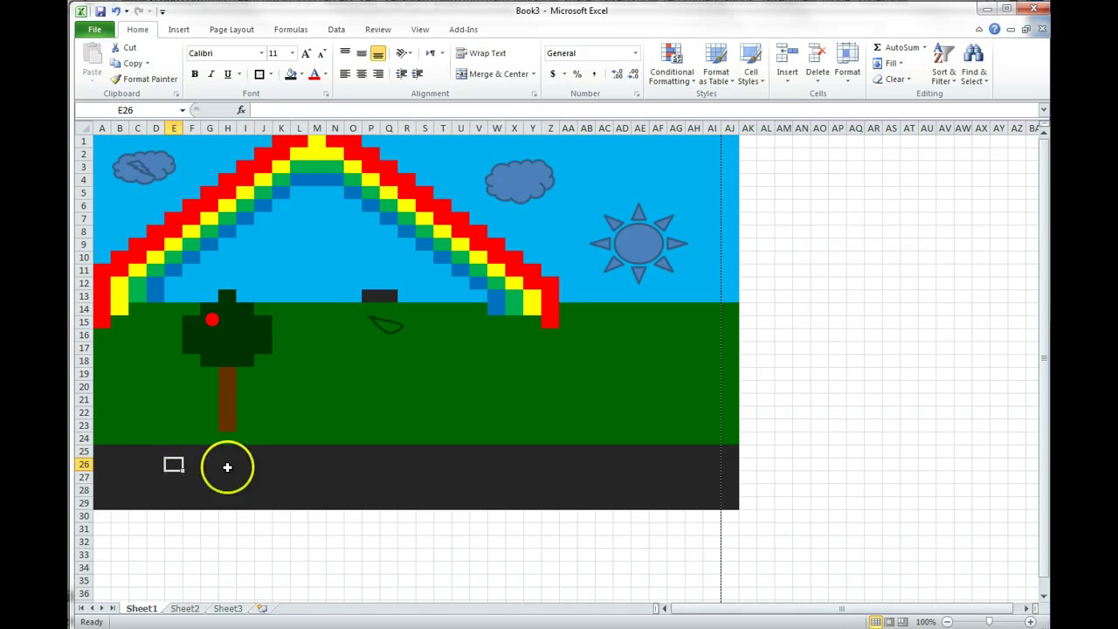
Draw a straight horizontal line about 9.3 inches long across the middle of the road, from column A to AJ.
click(184, 31)
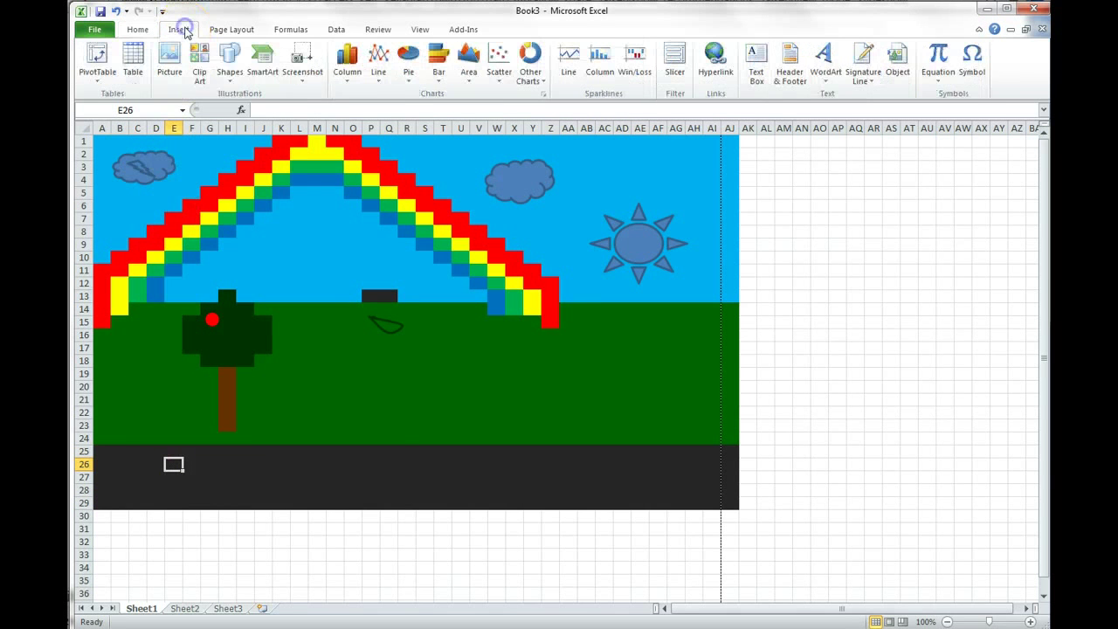
click(229, 63)
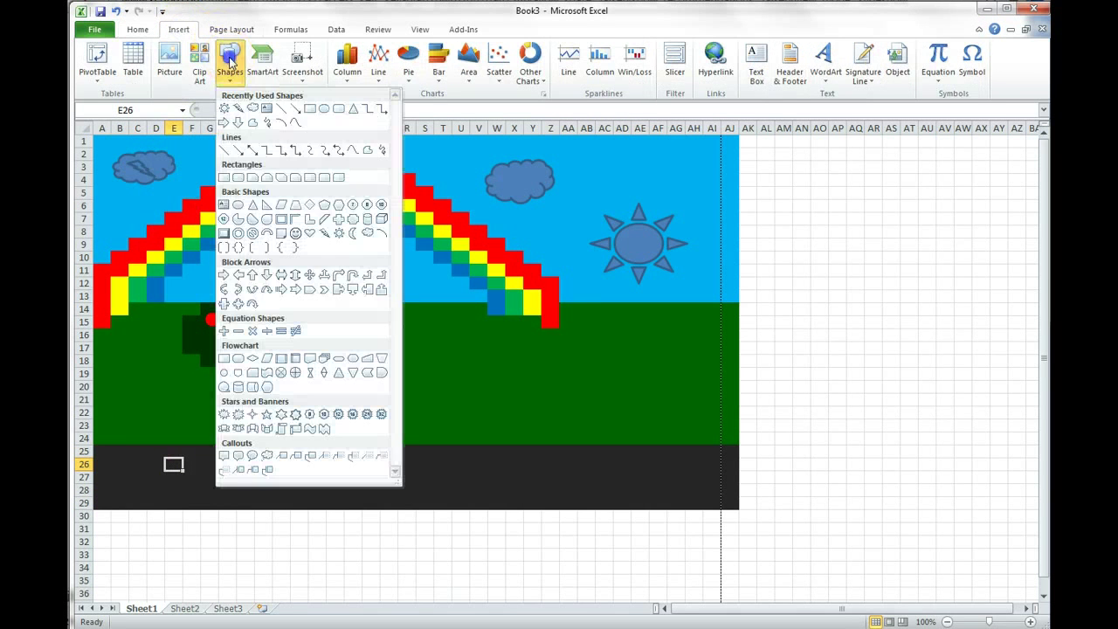
click(281, 122)
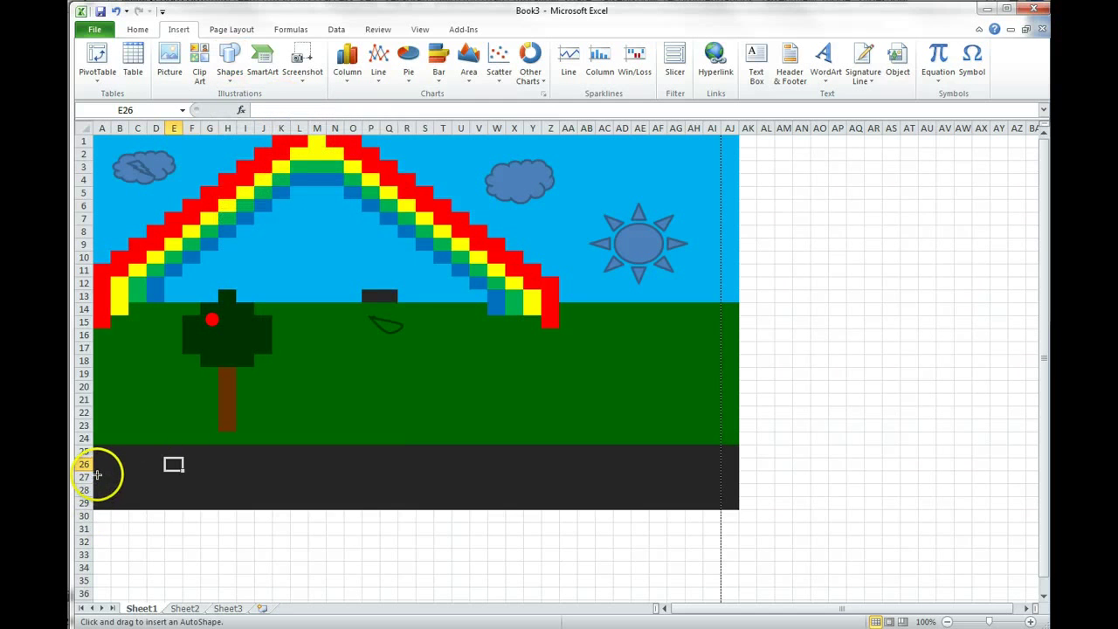
drag(180, 472, 736, 475)
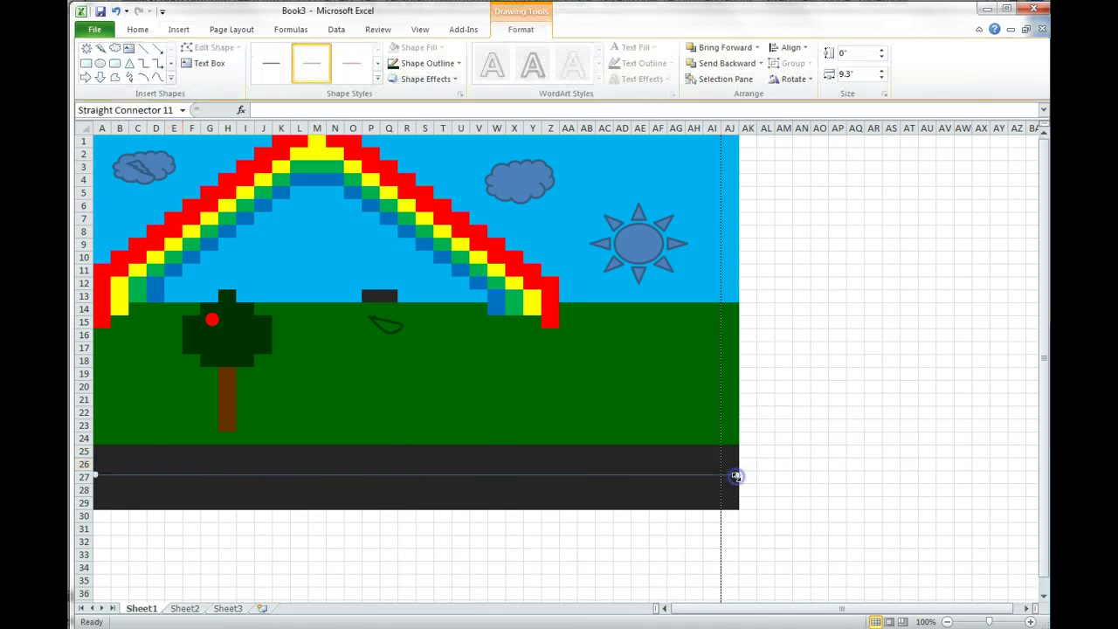
Make the road's centre line white and give it the Dash style.
click(458, 67)
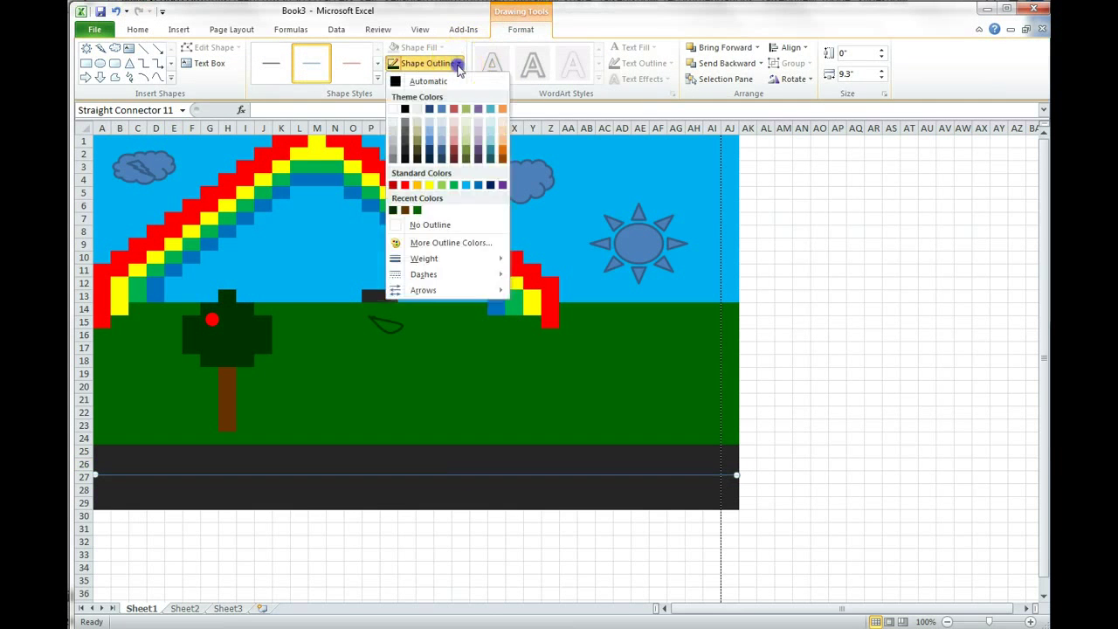
mouse_move(425, 260)
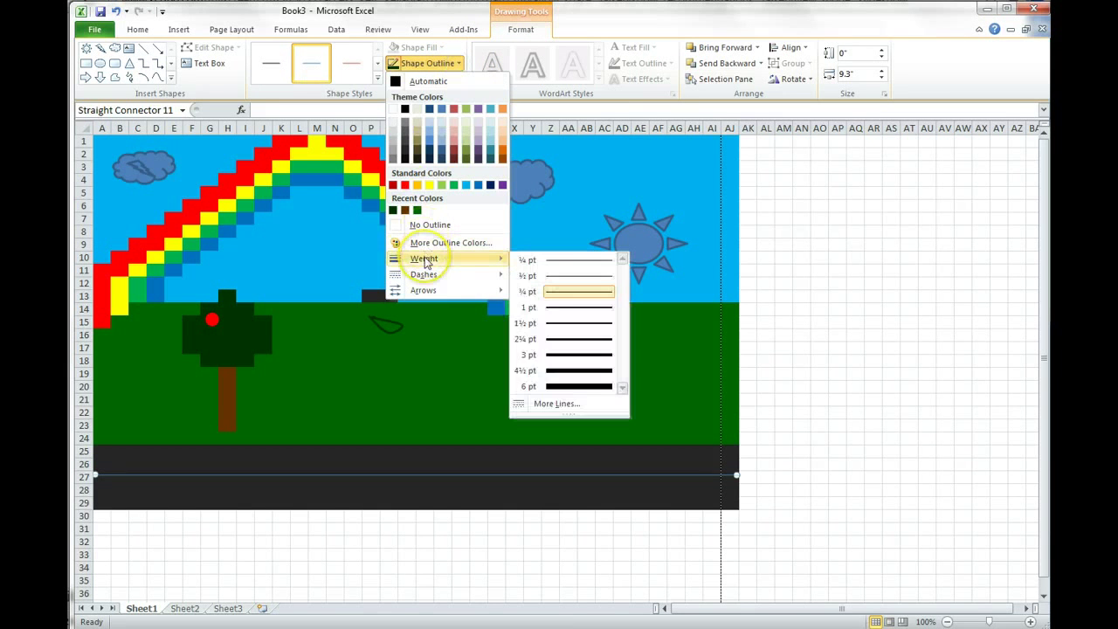
click(392, 108)
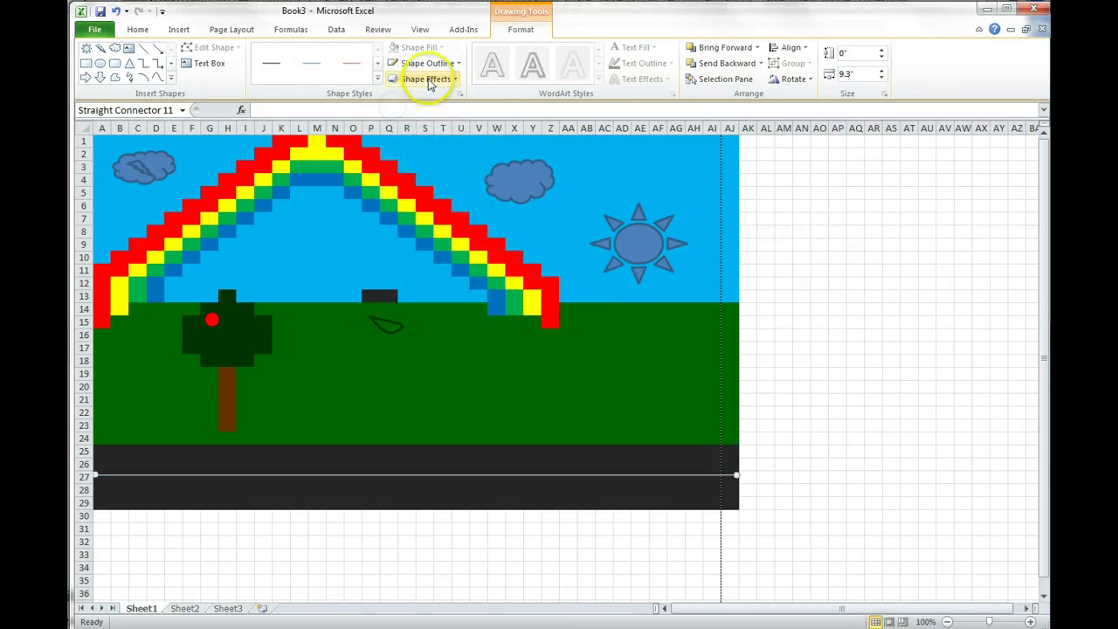
click(428, 63)
mouse_move(436, 265)
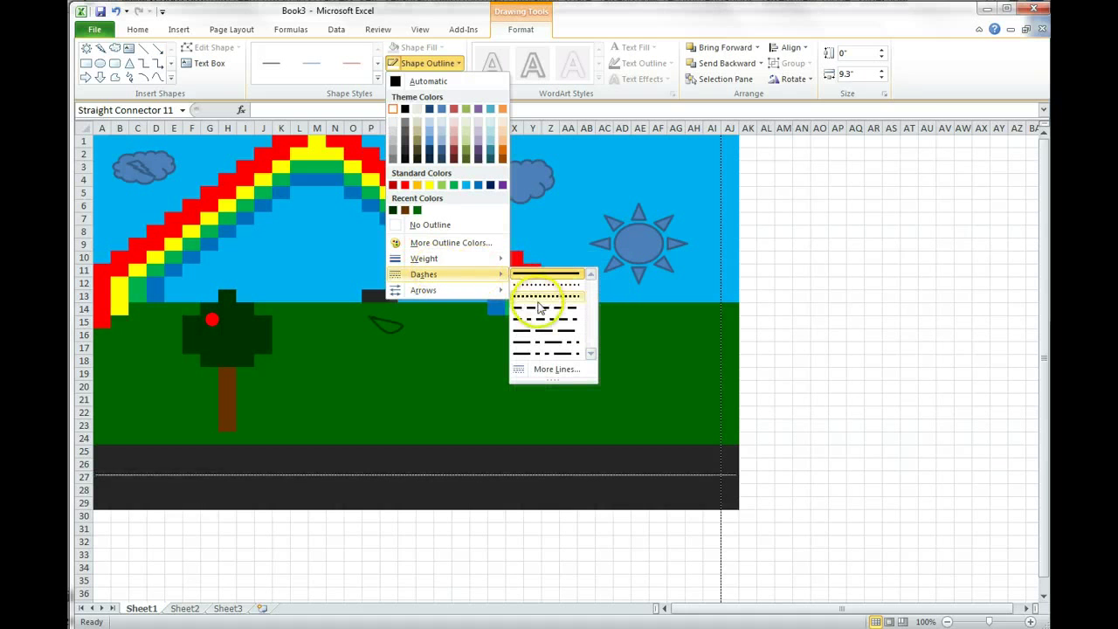
click(541, 336)
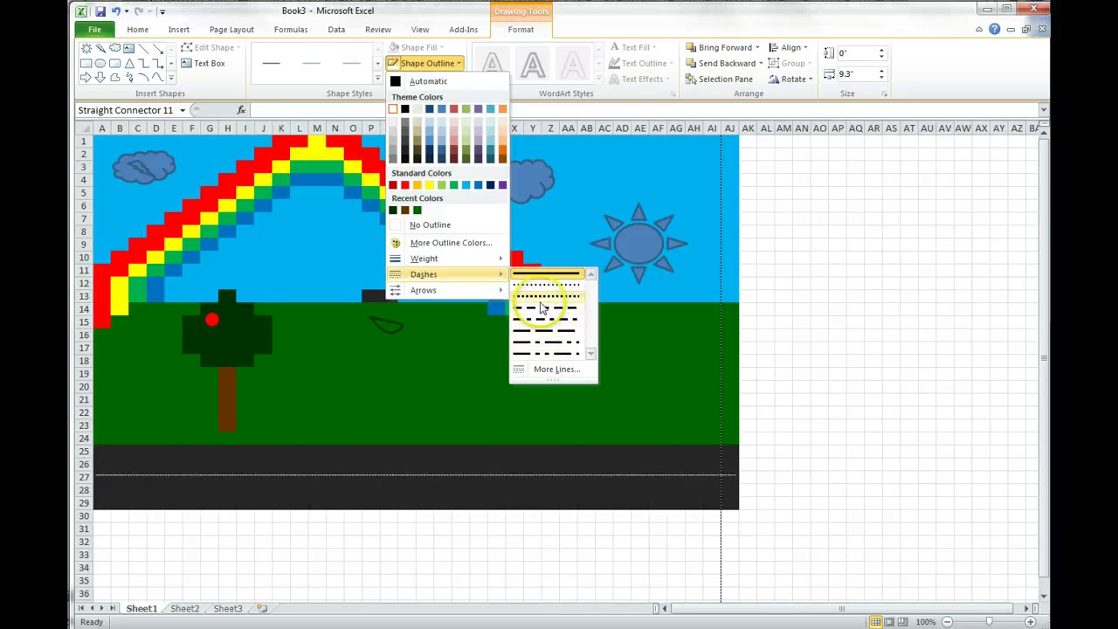
click(541, 310)
Set the weight of the road's centre line to 3 pt.
click(419, 64)
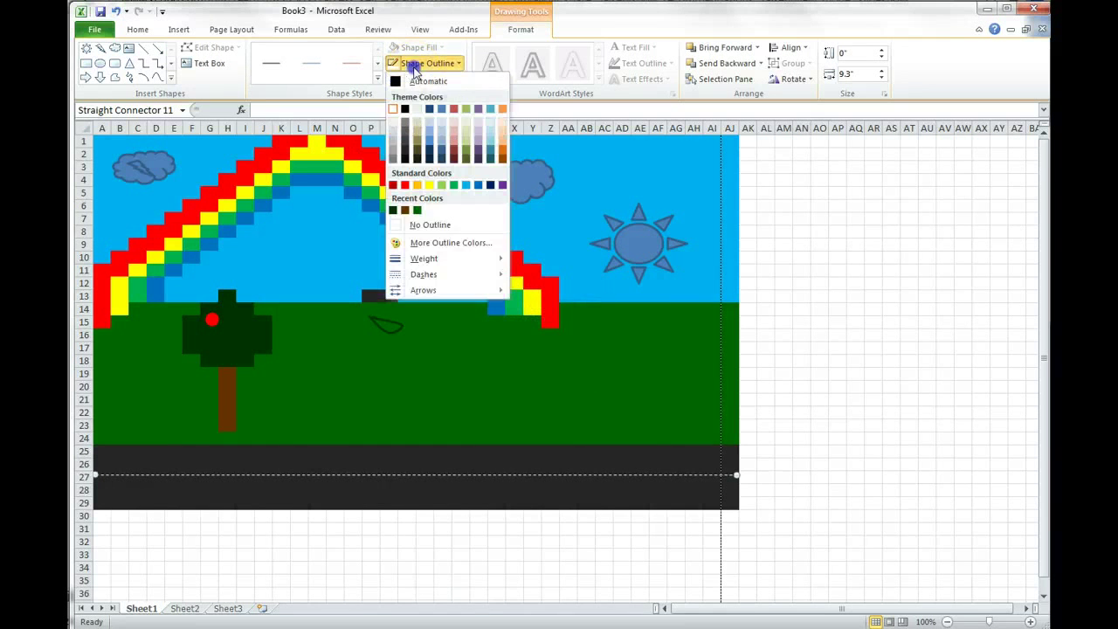
mouse_move(491, 258)
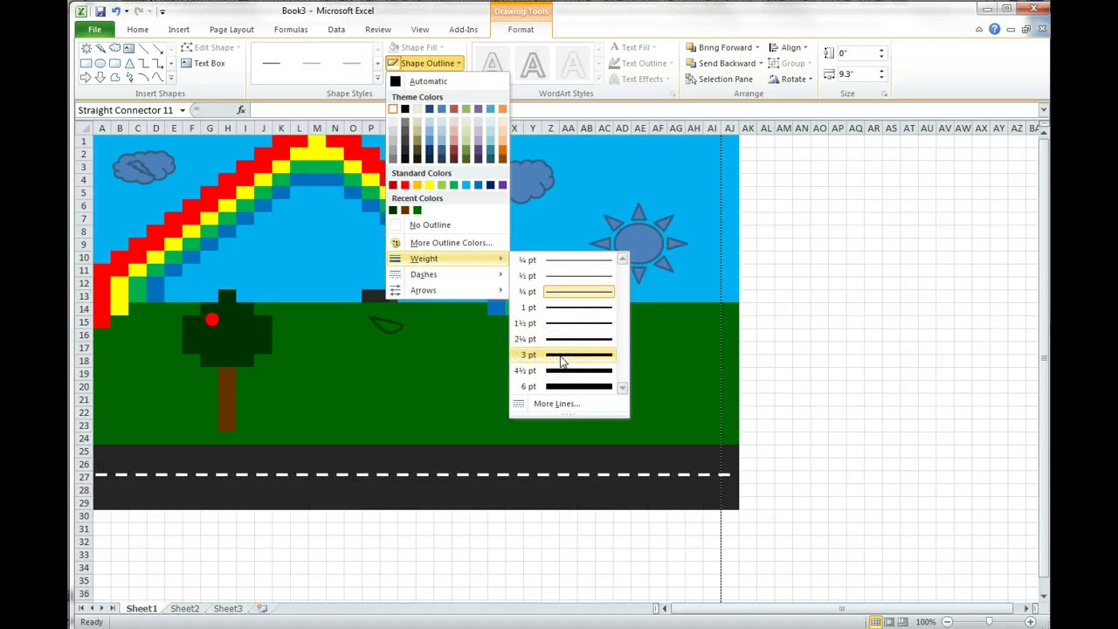
click(561, 355)
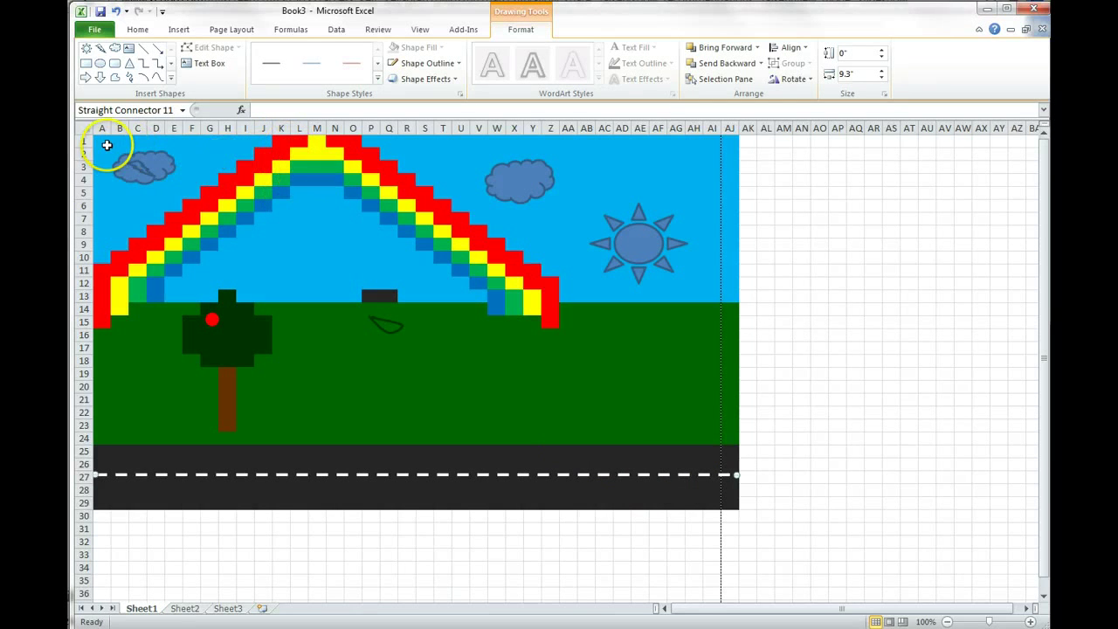
Add a top border to the cells A1:AJ1 along the picture's upper edge.
drag(102, 141, 729, 140)
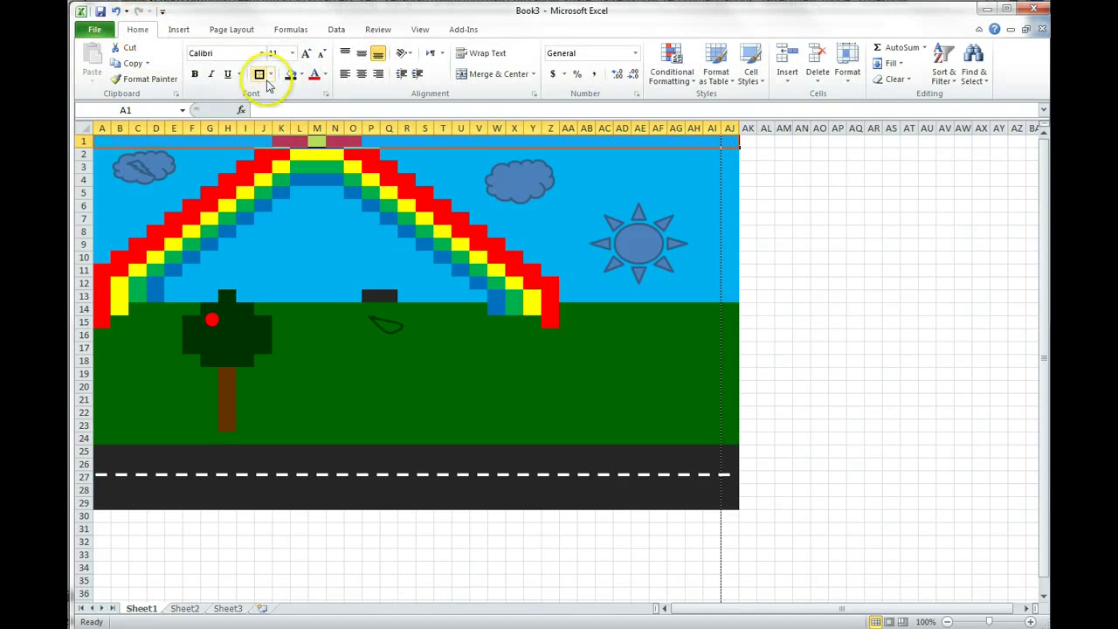
click(270, 74)
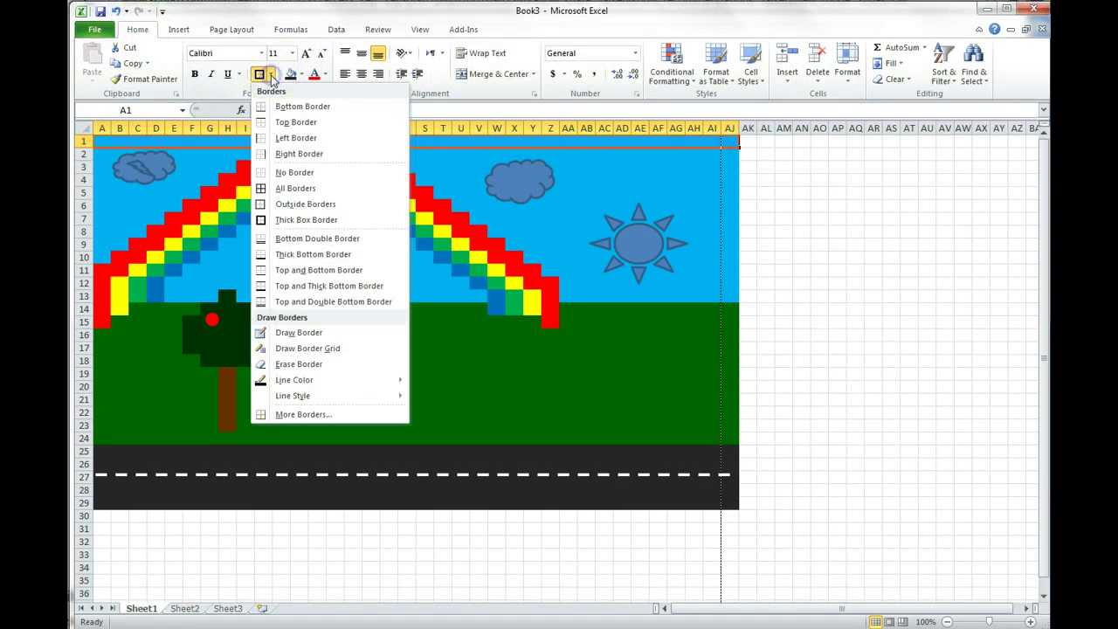
click(282, 123)
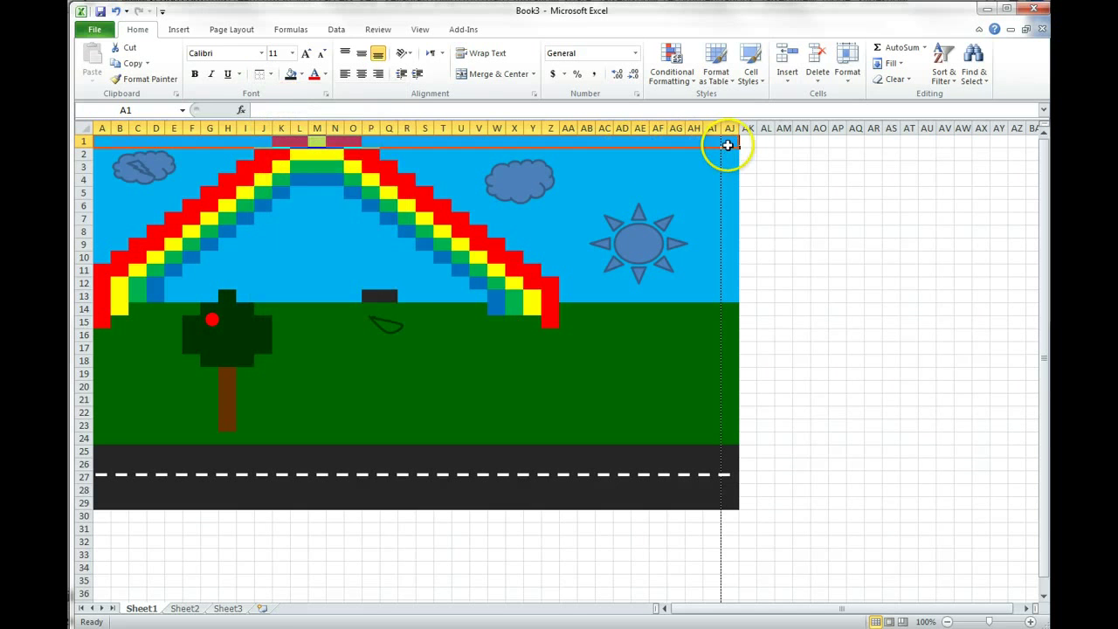
drag(723, 149, 730, 179)
key(ctrl+z)
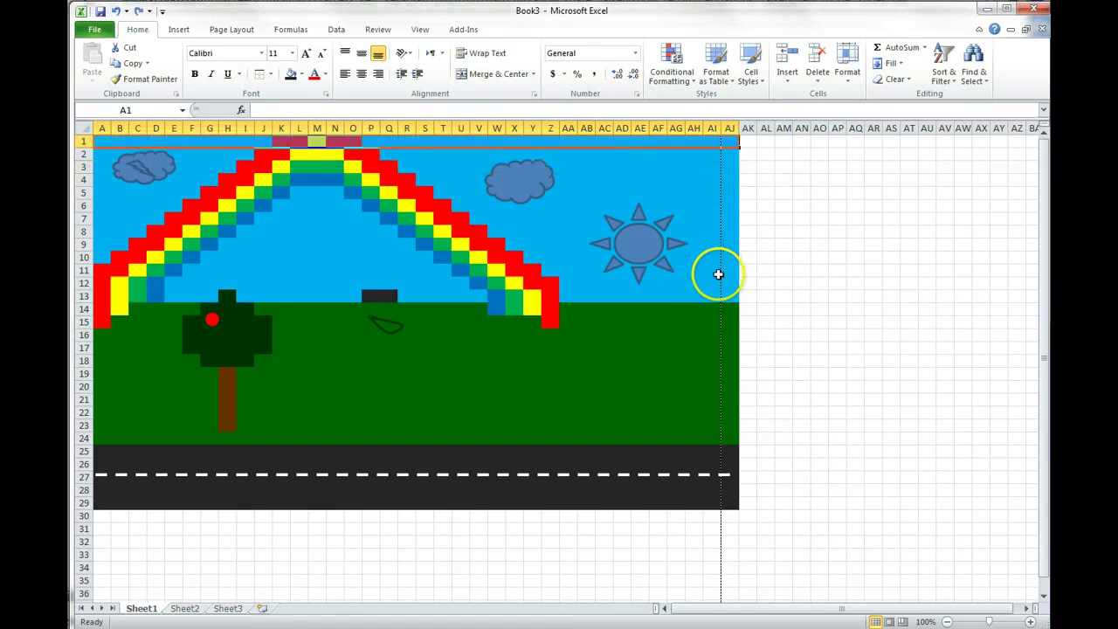
Add a bottom border to the cells A13:AJ13 to mark the horizon between sky and grass.
drag(724, 296, 127, 282)
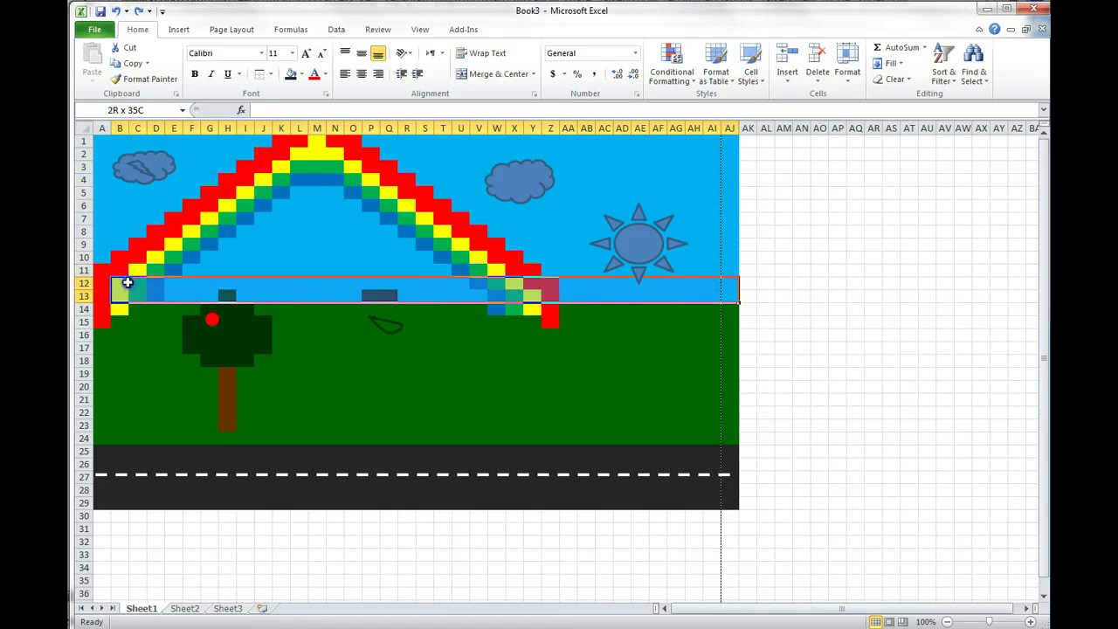
click(207, 297)
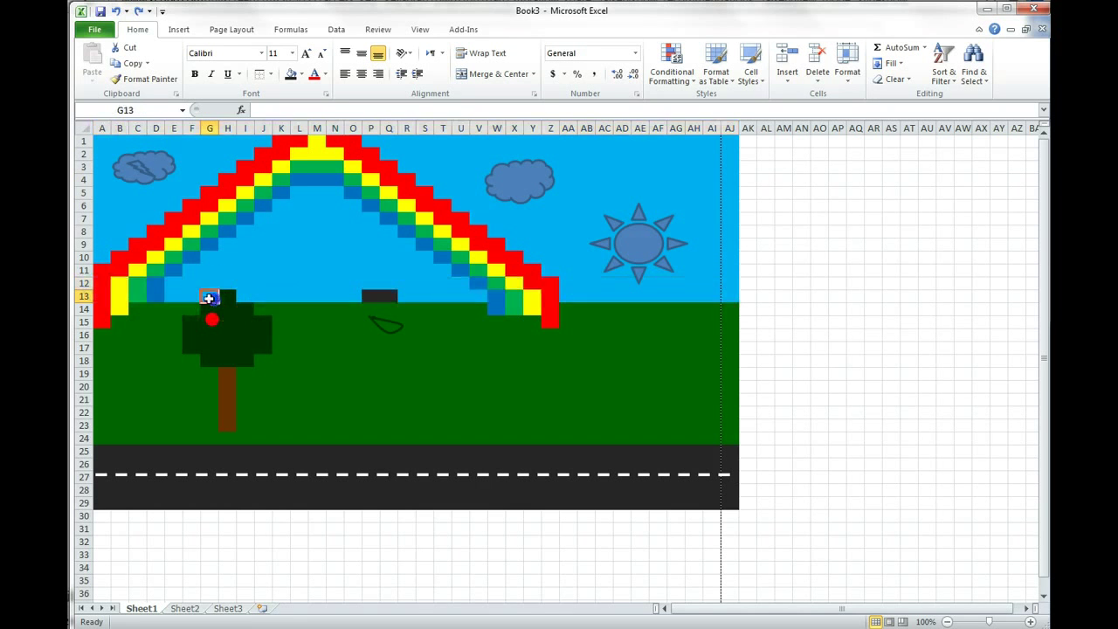
drag(96, 296, 729, 296)
click(270, 73)
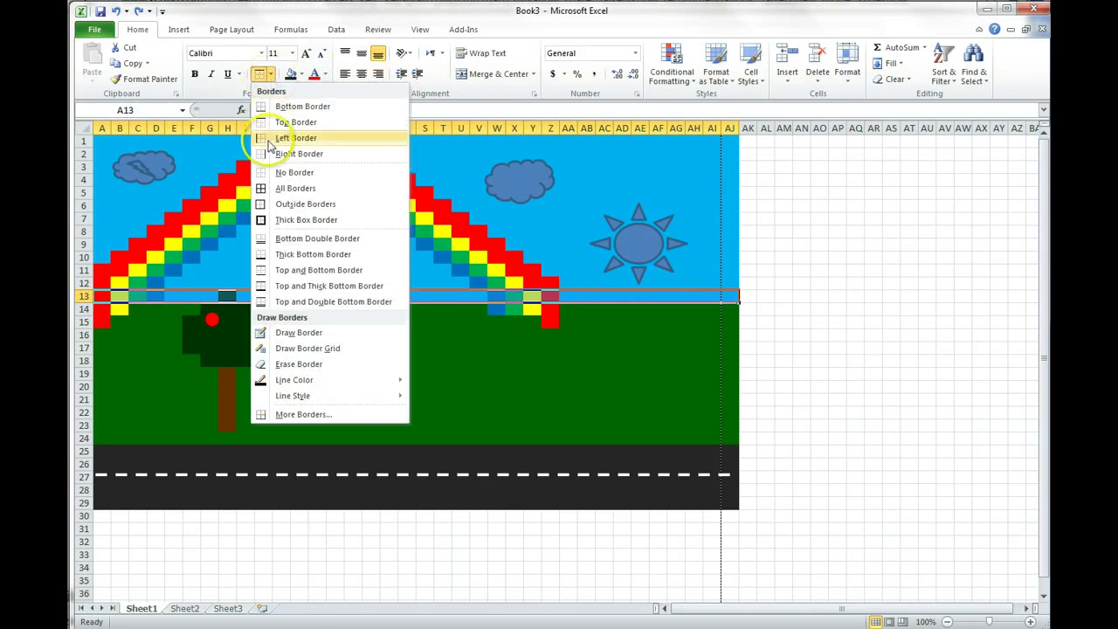
click(288, 106)
click(479, 348)
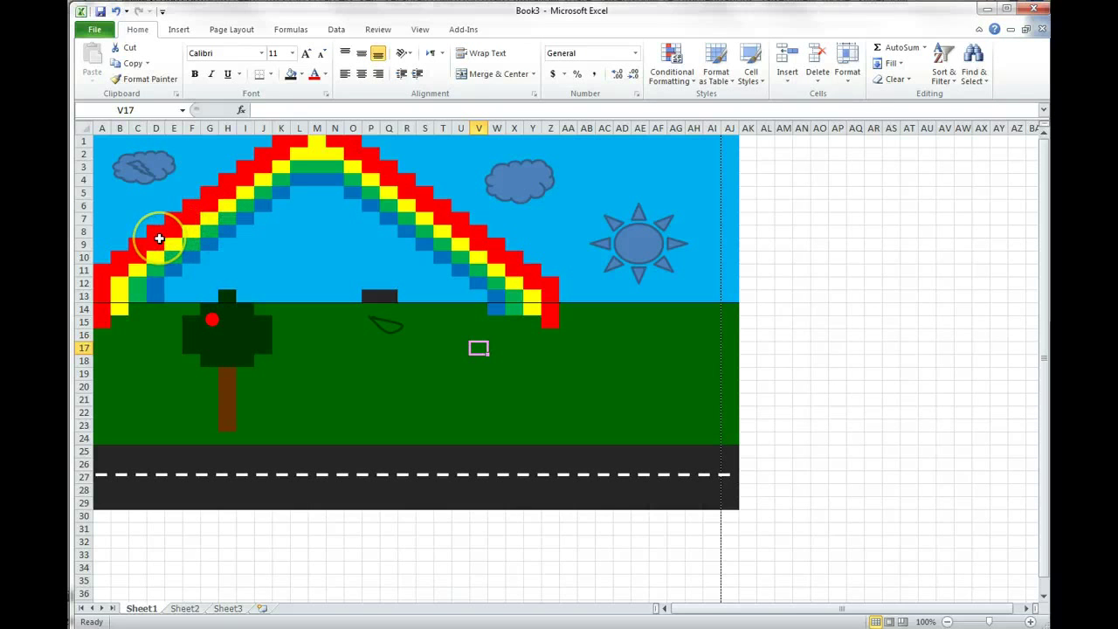
Start saving a copy of the workbook with PDF as the file type.
click(94, 30)
key(Escape)
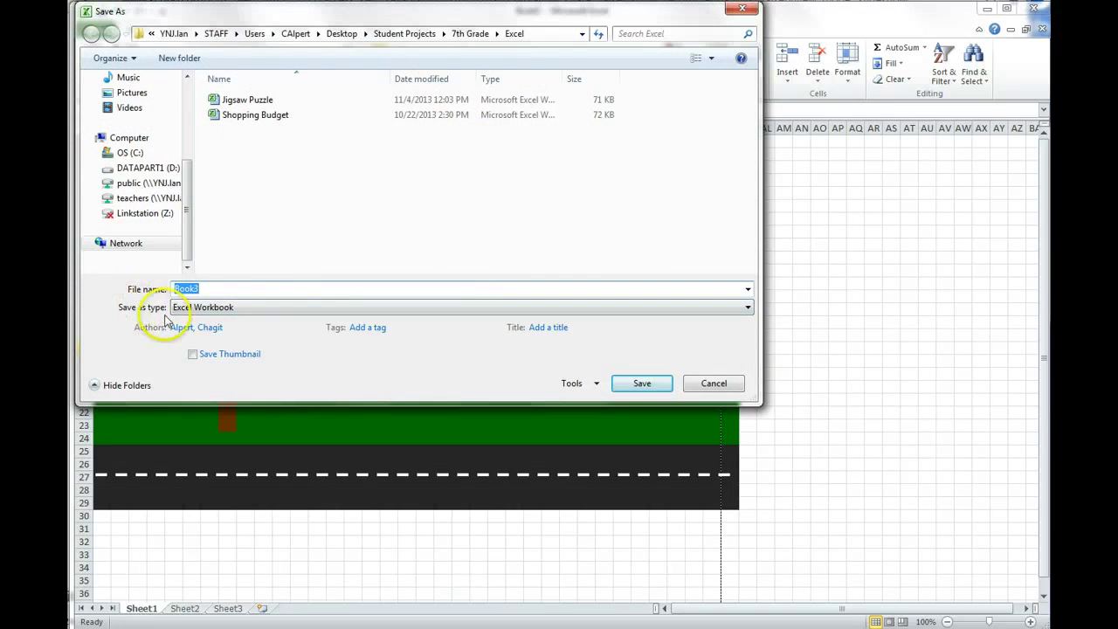
click(214, 307)
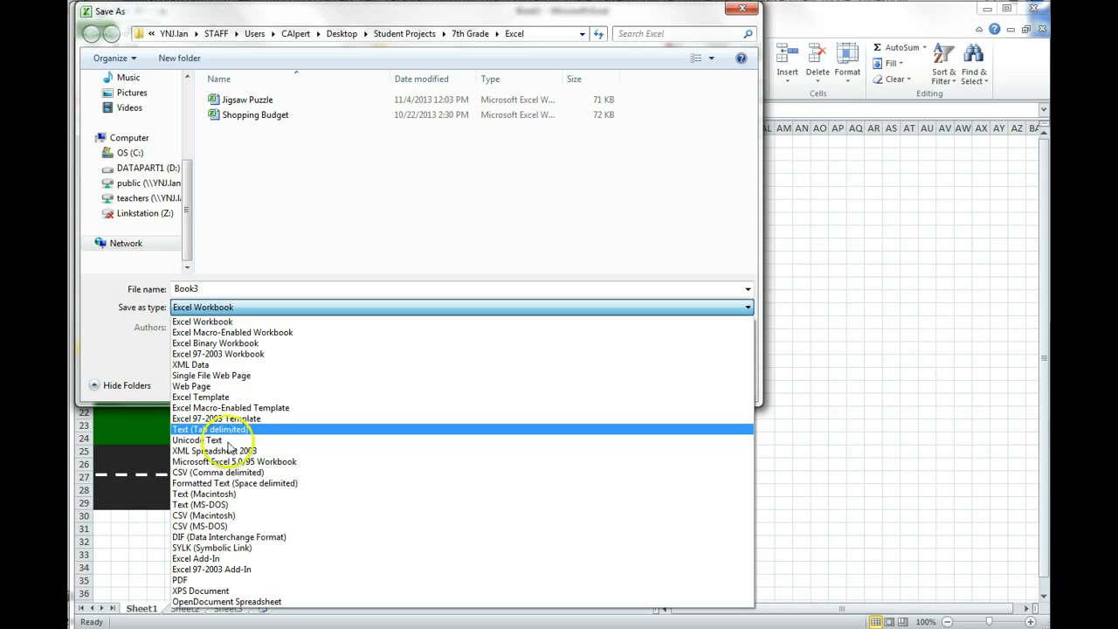
click(214, 581)
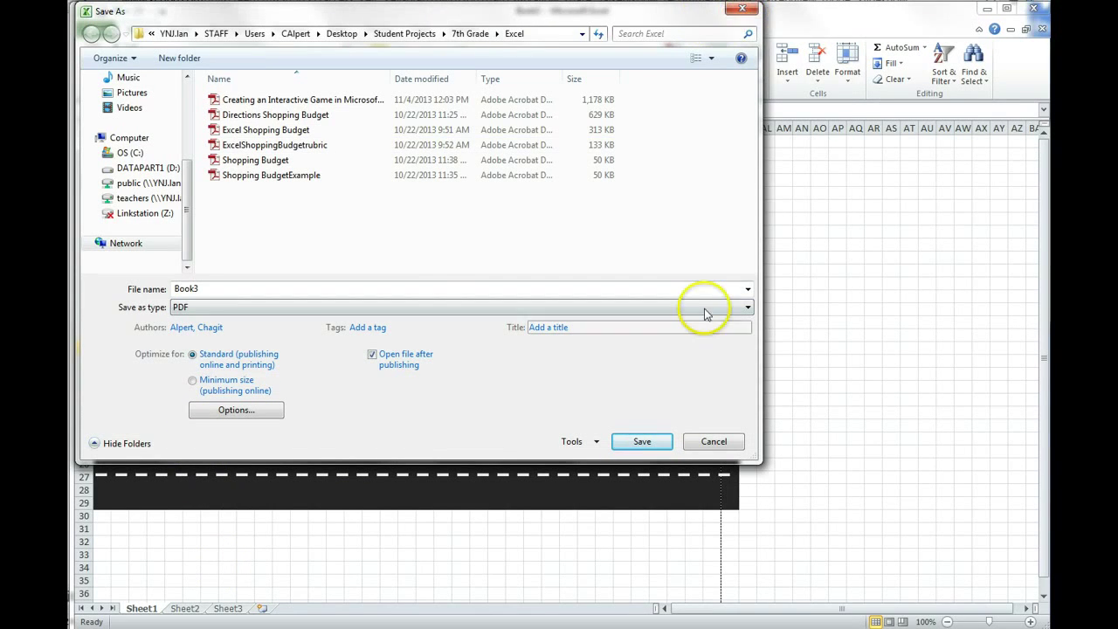
Browse to the Computer Class 7B4 folder on Linkstation (Z:) as the save location, and cancel the save.
click(143, 213)
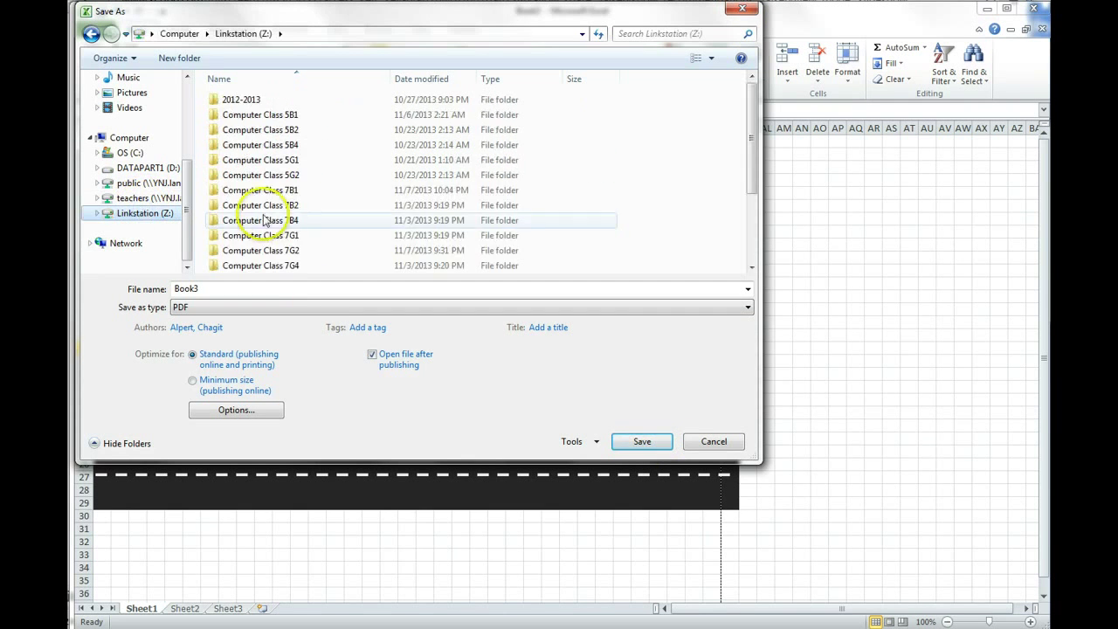
double_click(271, 220)
click(245, 195)
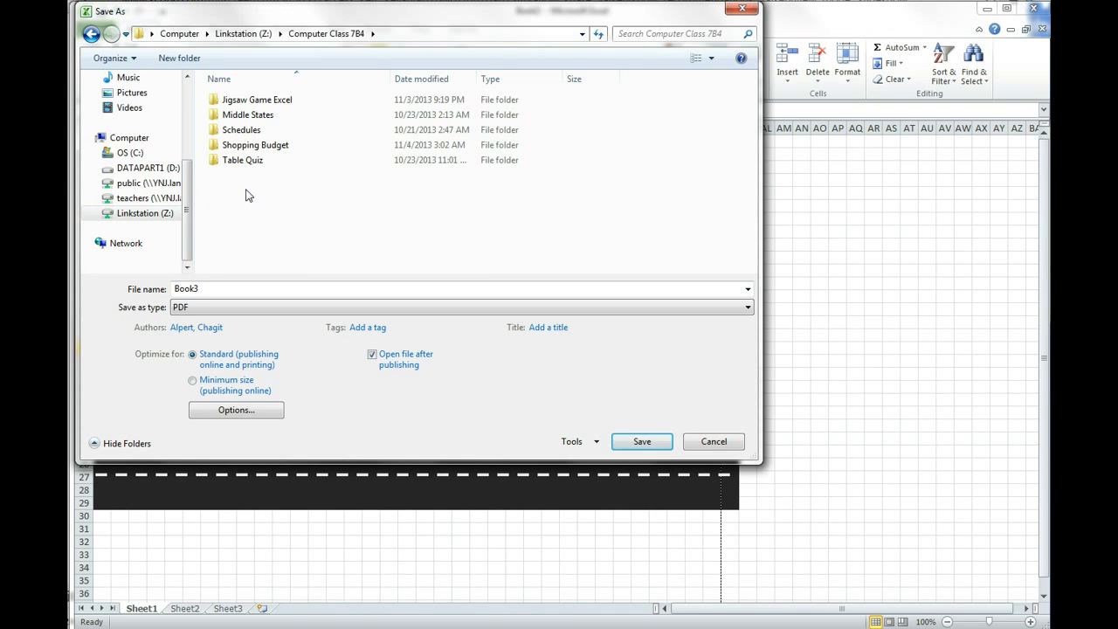
click(253, 175)
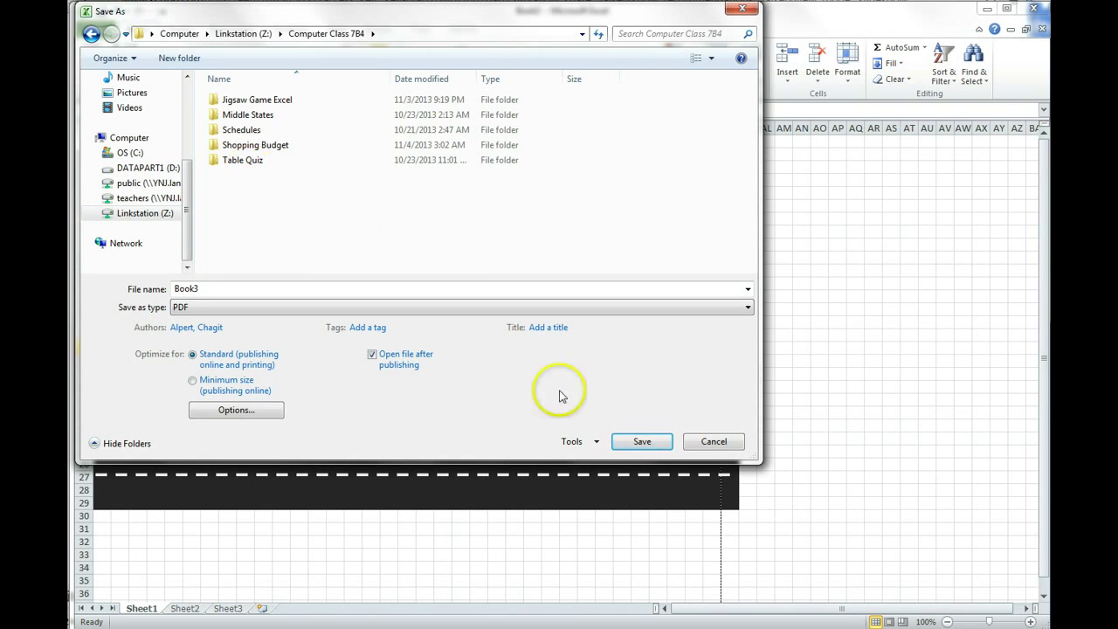
click(710, 442)
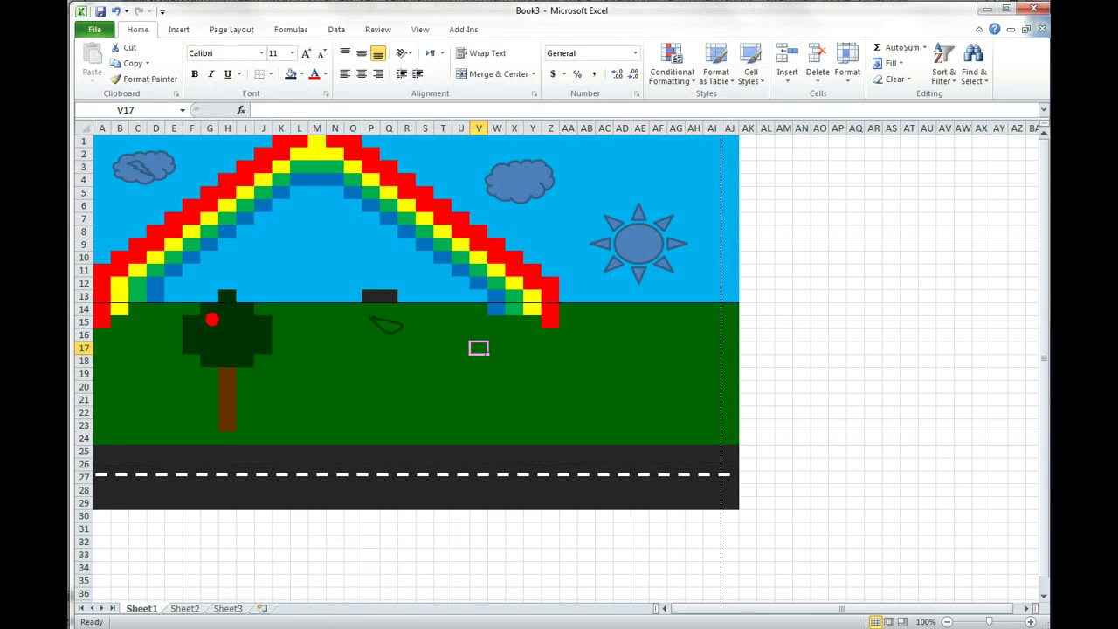